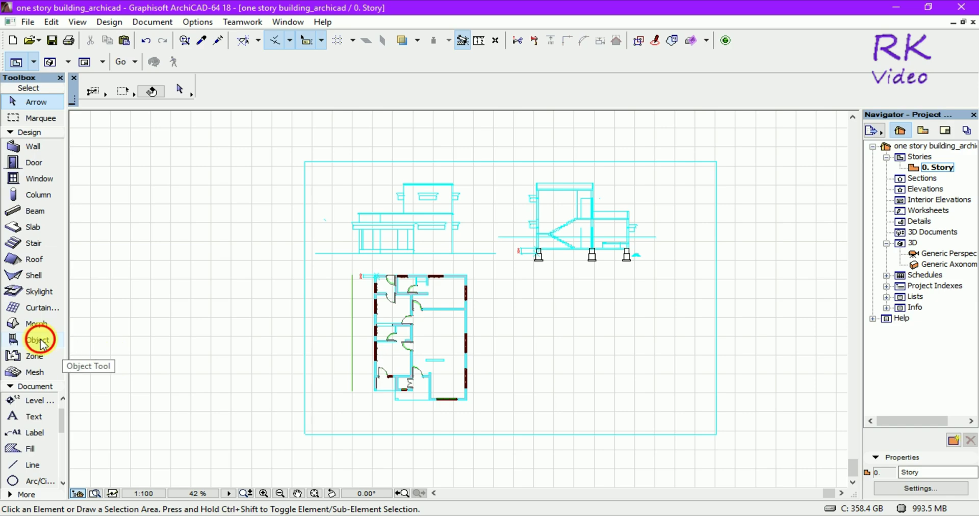
Step: Choose Rail Twisted 18 from the Fences and Railings 18 library as the default object
{"action": "left_click", "coordinate": [46, 346]}
{"action": "left_click", "coordinate": [180, 87]}
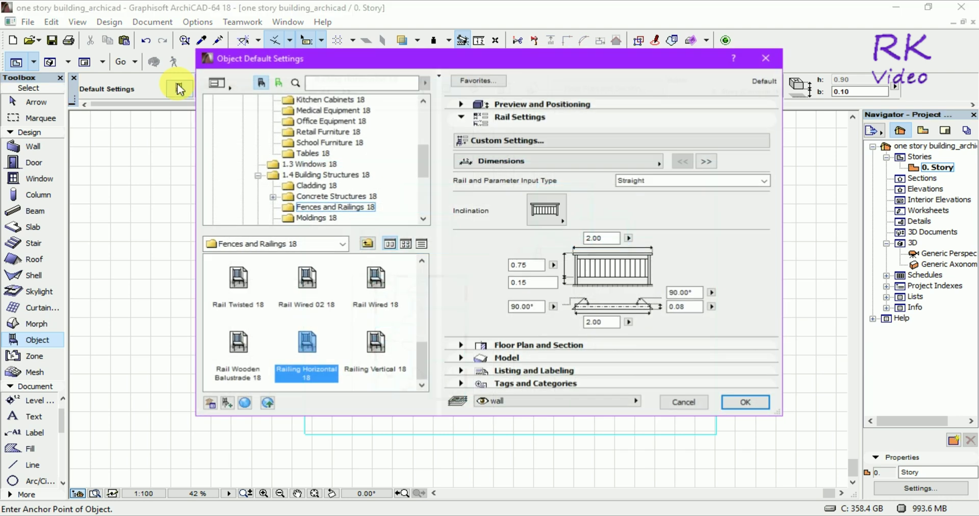
{"action": "left_click", "coordinate": [249, 284]}
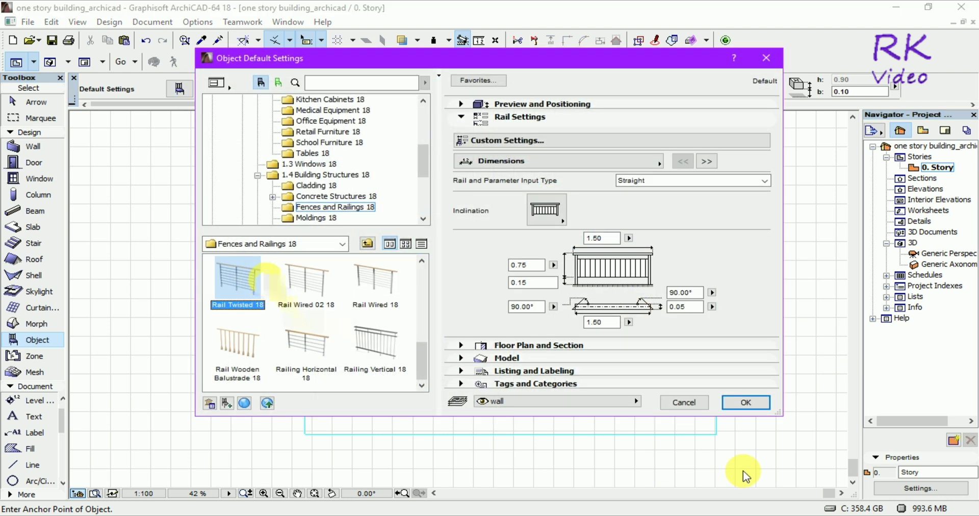
Step: Place a Rail Twisted 18 railing on the floor plan and select it
{"action": "left_click", "coordinate": [753, 403]}
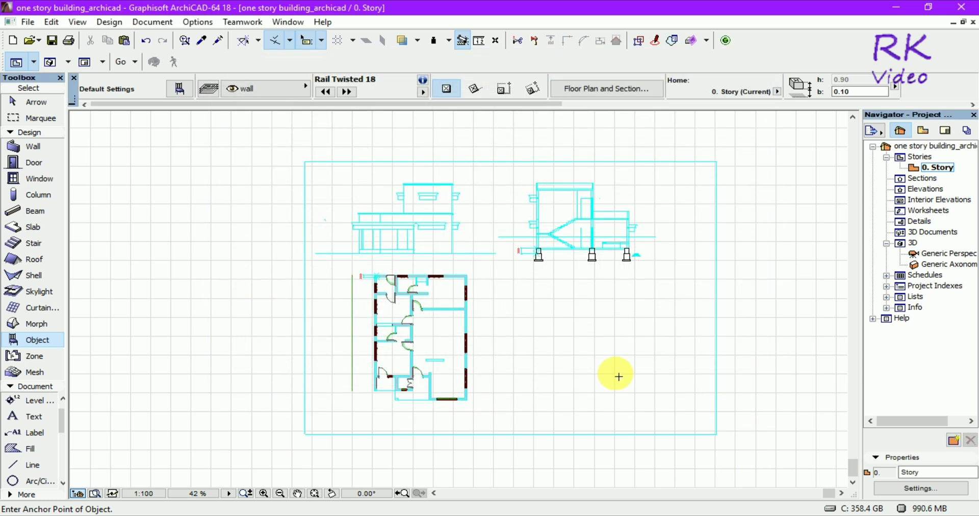
{"action": "left_click", "coordinate": [514, 337]}
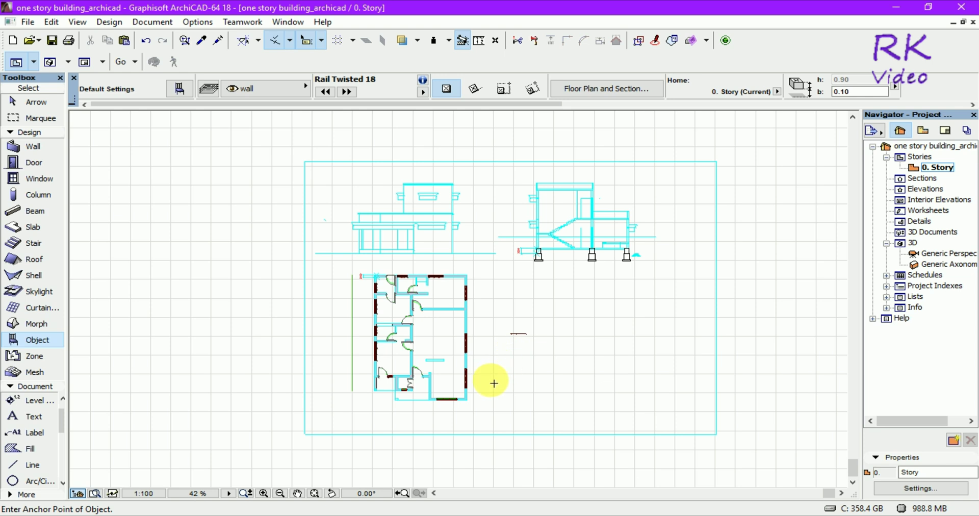
{"action": "scroll", "coordinate": [493, 384], "scroll_direction": "up", "scroll_amount": 3}
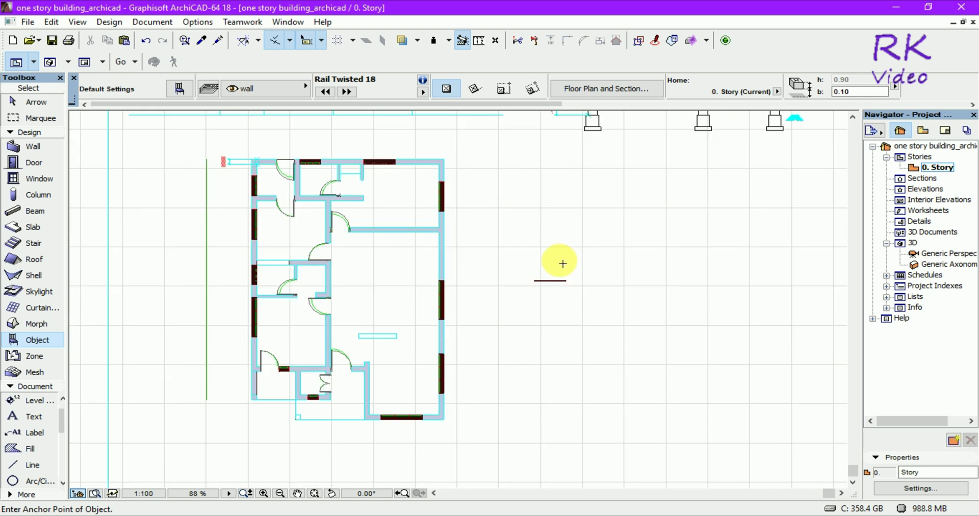
{"action": "scroll", "coordinate": [562, 263], "scroll_direction": "up", "scroll_amount": 5}
{"action": "scroll", "coordinate": [542, 273], "scroll_direction": "up", "scroll_amount": 3}
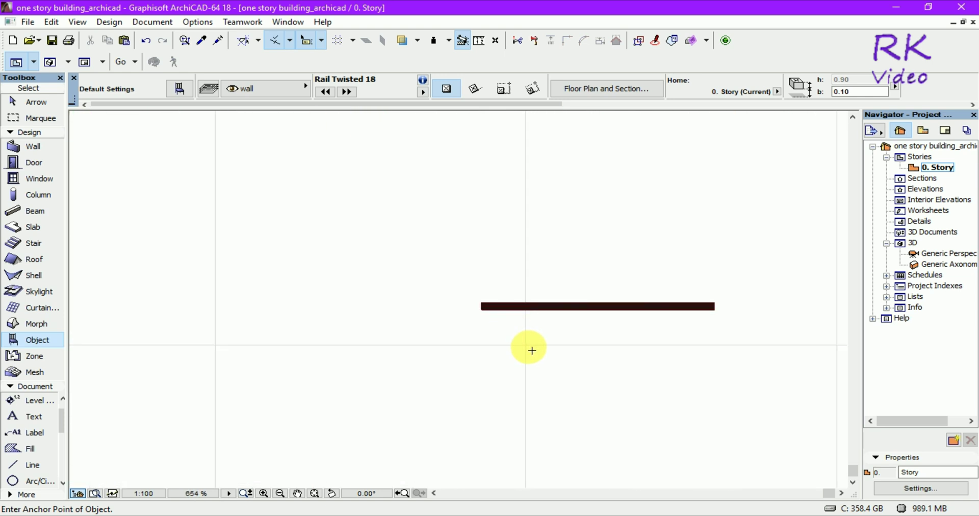
{"action": "key", "text": "Escape"}
{"action": "left_click_drag", "start_coordinate": [469, 291], "coordinate": [680, 353]}
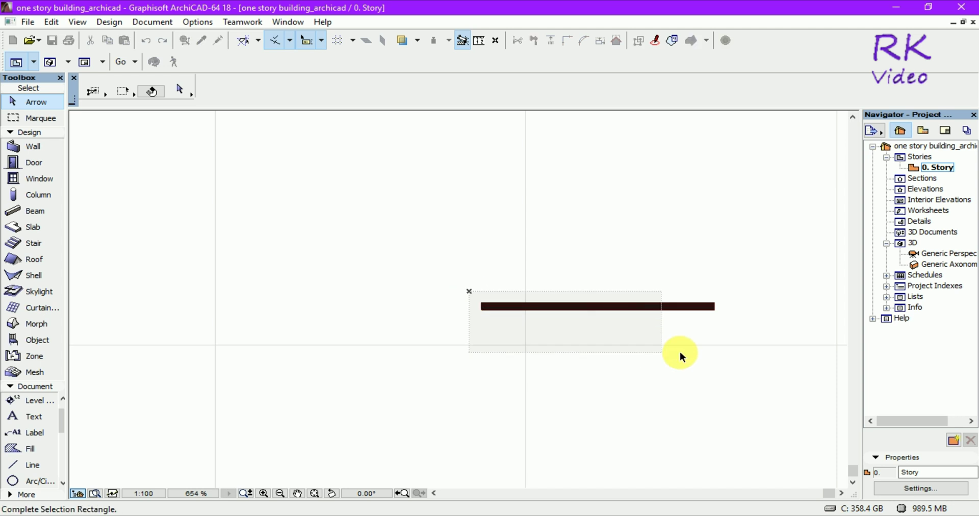
{"action": "left_click", "coordinate": [756, 352]}
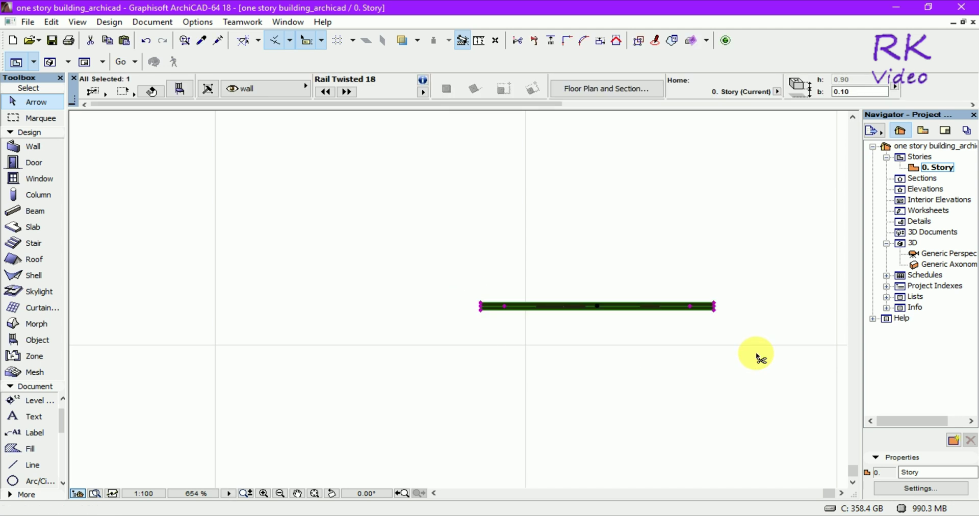
Step: Move the railing by its left end to near the top-left wall corner
{"action": "key", "text": "ctrl+d"}
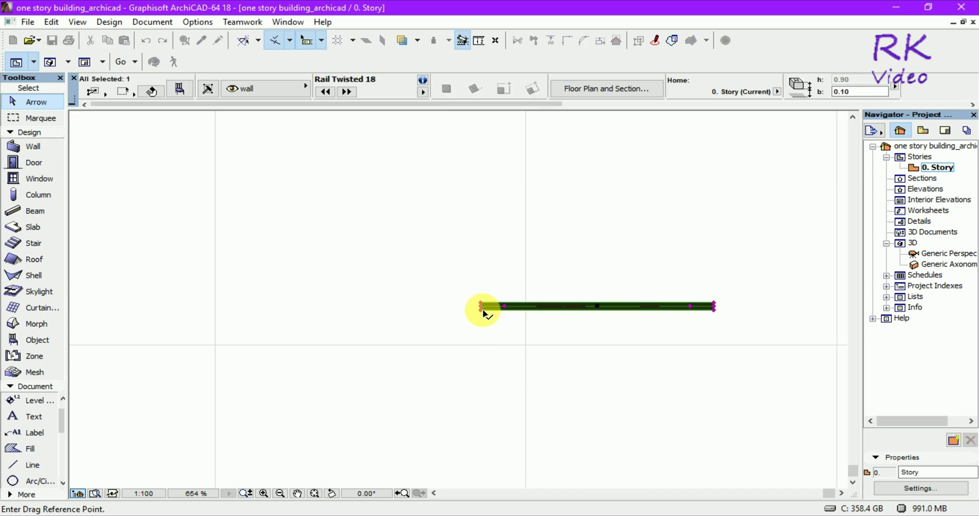
{"action": "left_click", "coordinate": [481, 307]}
{"action": "scroll", "coordinate": [626, 322], "scroll_direction": "down", "scroll_amount": 3}
{"action": "scroll", "coordinate": [625, 321], "scroll_direction": "down", "scroll_amount": 5}
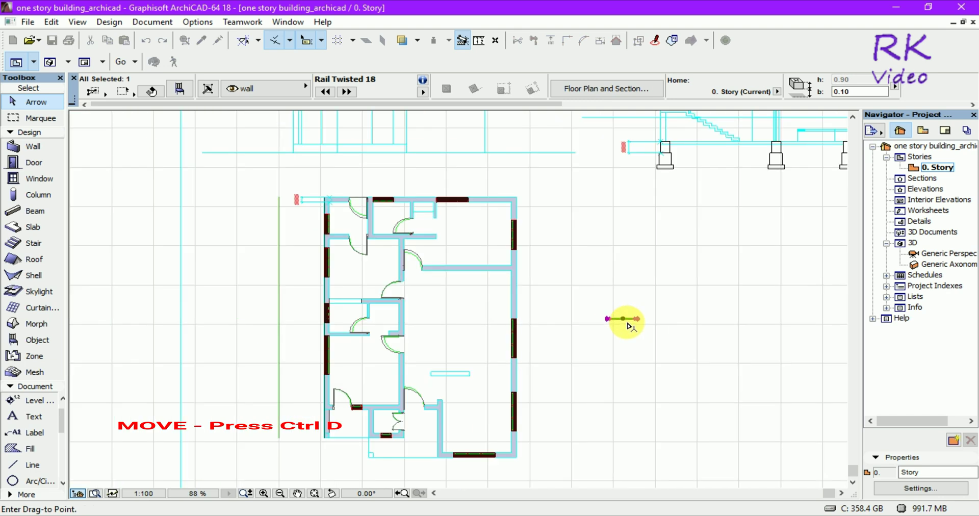
{"action": "scroll", "coordinate": [328, 186], "scroll_direction": "up", "scroll_amount": 3}
{"action": "scroll", "coordinate": [323, 219], "scroll_direction": "up", "scroll_amount": 4}
{"action": "scroll", "coordinate": [317, 236], "scroll_direction": "up", "scroll_amount": 1}
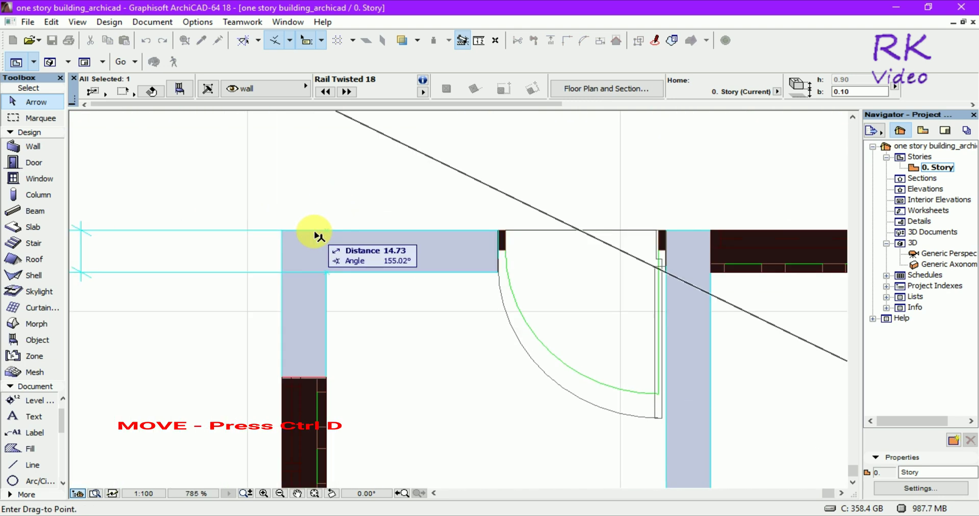
{"action": "scroll", "coordinate": [314, 232], "scroll_direction": "up", "scroll_amount": 1}
{"action": "left_click", "coordinate": [277, 191]}
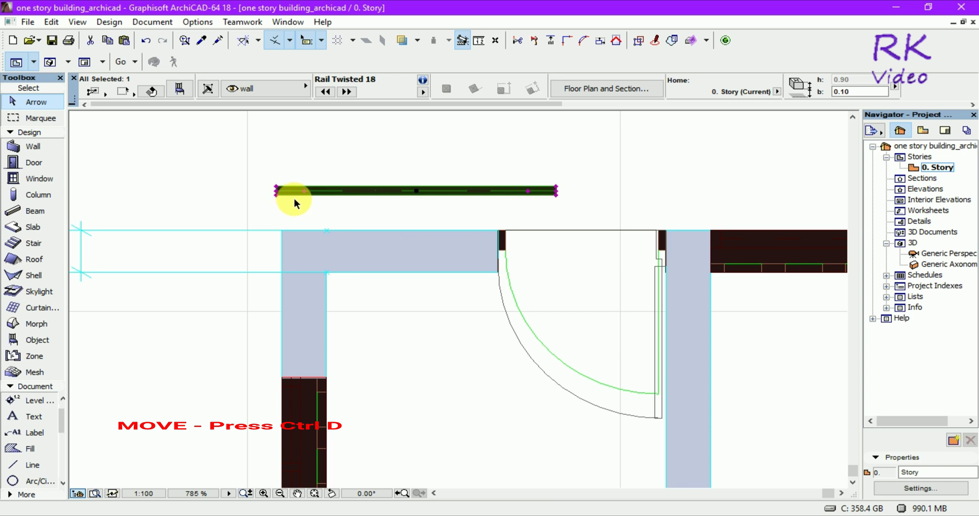
Step: Snap the railing's corner onto the wall's outer corner beside the door
{"action": "key", "text": "ctrl+d"}
{"action": "scroll", "coordinate": [273, 194], "scroll_direction": "up", "scroll_amount": 3}
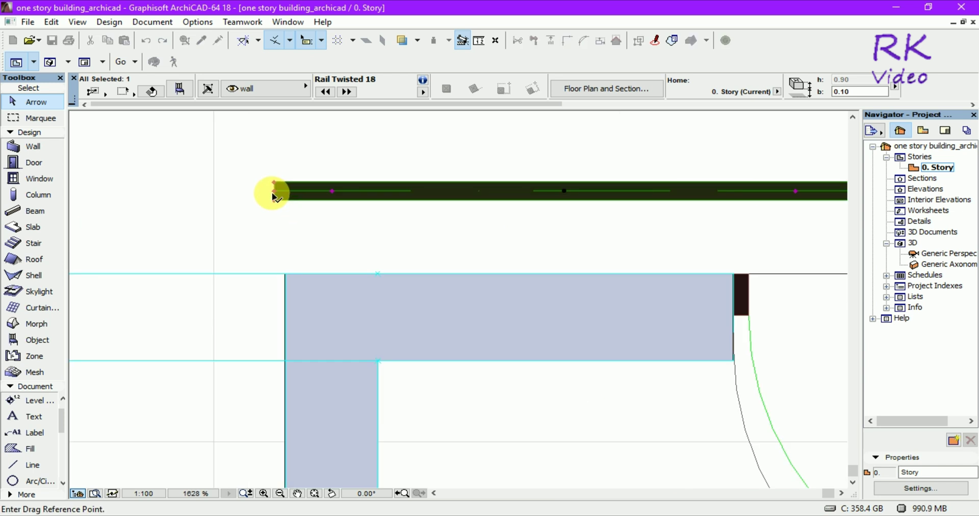
{"action": "left_click", "coordinate": [274, 184]}
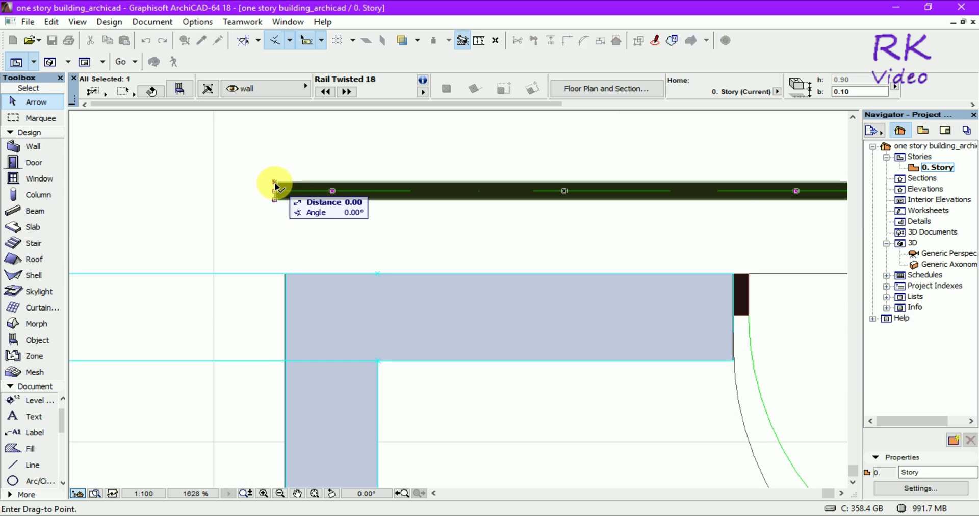
{"action": "left_click", "coordinate": [286, 278]}
{"action": "scroll", "coordinate": [284, 332], "scroll_direction": "down", "scroll_amount": 3}
{"action": "scroll", "coordinate": [281, 333], "scroll_direction": "down", "scroll_amount": 2}
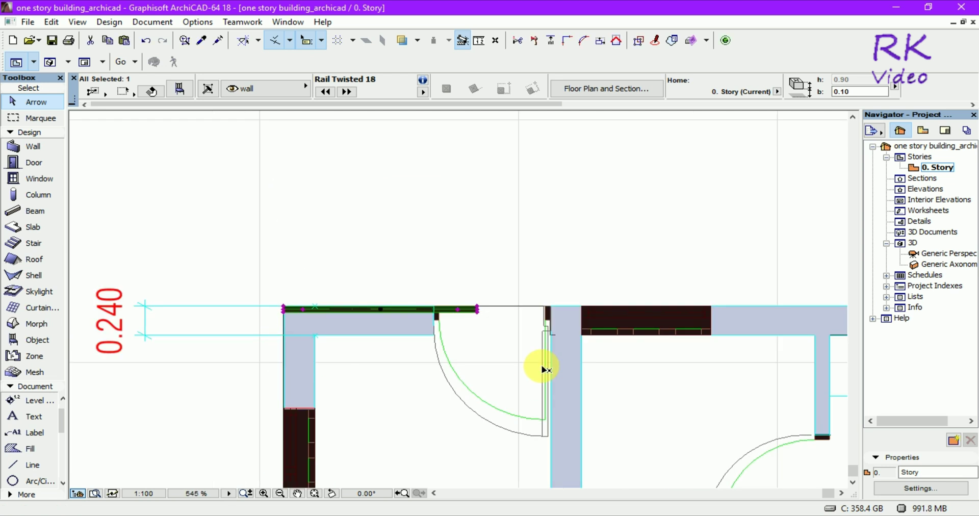
{"action": "scroll", "coordinate": [433, 316], "scroll_direction": "down", "scroll_amount": 2}
{"action": "left_click", "coordinate": [328, 267]}
{"action": "scroll", "coordinate": [367, 237], "scroll_direction": "up", "scroll_amount": 4}
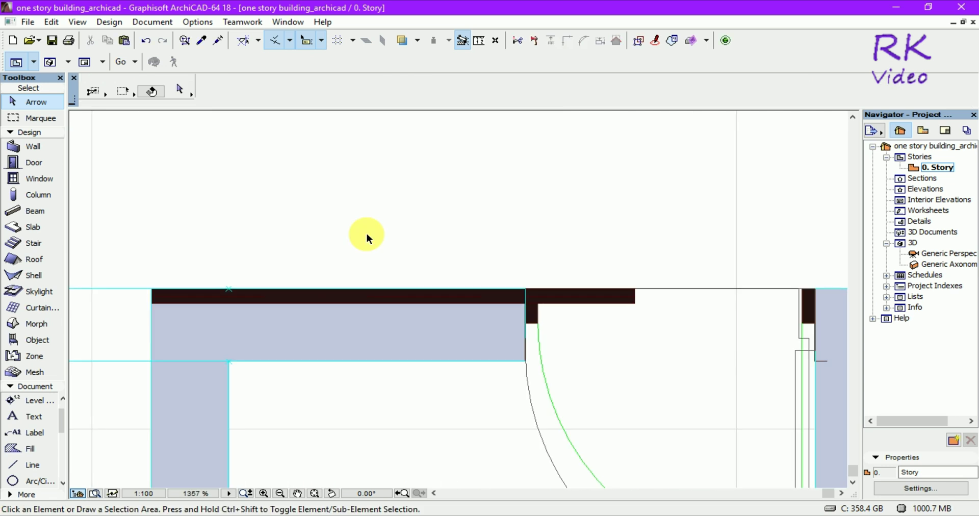
Step: In the 3D view, select the railing standing at the wall base
{"action": "key", "text": "F3"}
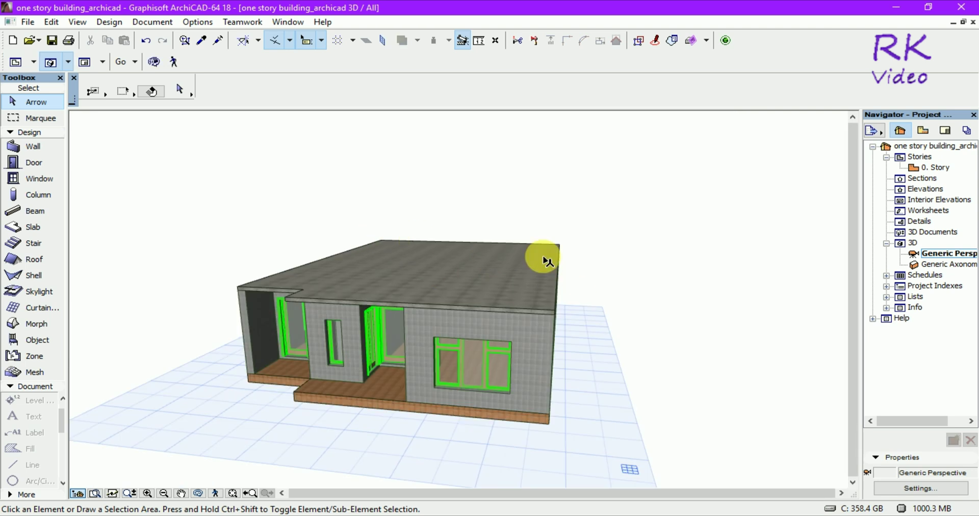
{"action": "mouse_move", "coordinate": [452, 304]}
{"action": "middle_mouse_down", "text": "shift"}
{"action": "mouse_move", "coordinate": [656, 307]}
{"action": "mouse_move", "coordinate": [407, 393]}
{"action": "mouse_move", "coordinate": [435, 344]}
{"action": "mouse_move", "coordinate": [373, 343]}
{"action": "mouse_move", "coordinate": [657, 312]}
{"action": "mouse_move", "coordinate": [437, 393]}
{"action": "mouse_move", "coordinate": [420, 310]}
{"action": "mouse_move", "coordinate": [552, 328]}
{"action": "mouse_move", "coordinate": [534, 337]}
{"action": "middle_mouse_up", "text": "shift"}
{"action": "scroll", "coordinate": [564, 332], "scroll_direction": "up", "scroll_amount": 3}
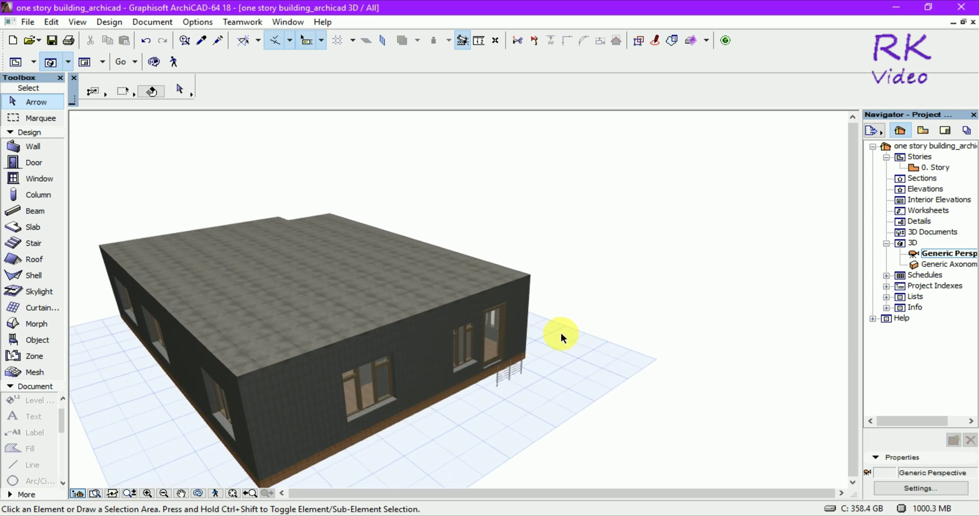
{"action": "scroll", "coordinate": [564, 332], "scroll_direction": "up", "scroll_amount": 3}
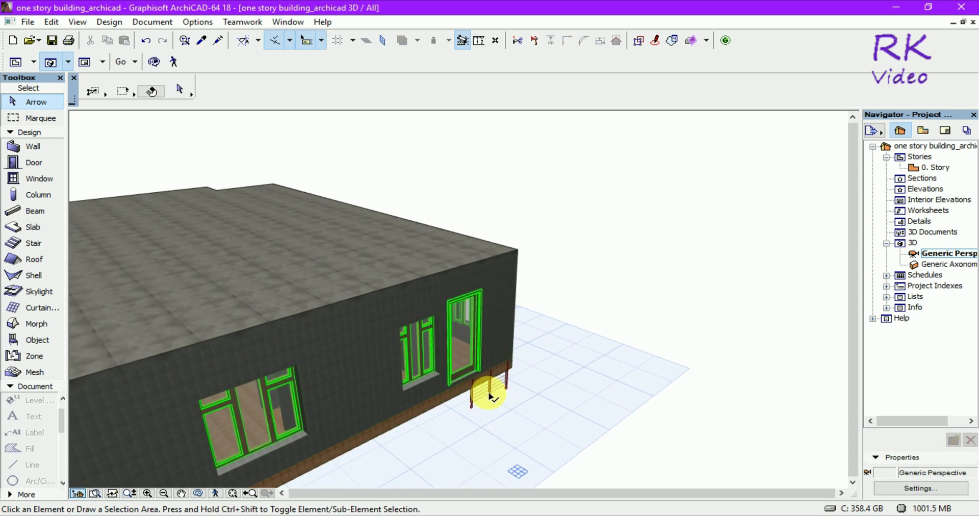
{"action": "left_click", "coordinate": [489, 397]}
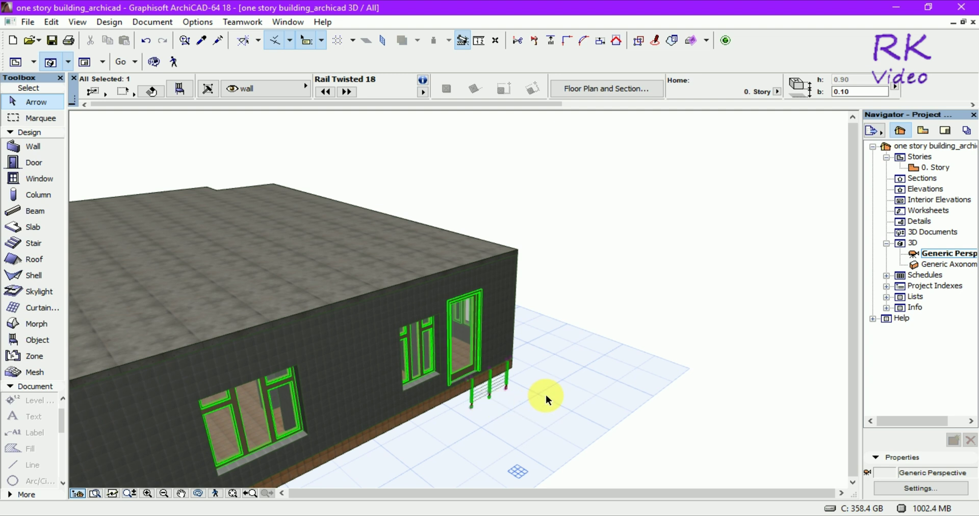
Step: Lift the railing 3.92 from its base up onto the roof's corner edge
{"action": "key", "text": "ctrl+d"}
{"action": "scroll", "coordinate": [534, 381], "scroll_direction": "up", "scroll_amount": 2}
{"action": "scroll", "coordinate": [501, 396], "scroll_direction": "up", "scroll_amount": 2}
{"action": "scroll", "coordinate": [494, 387], "scroll_direction": "up", "scroll_amount": 2}
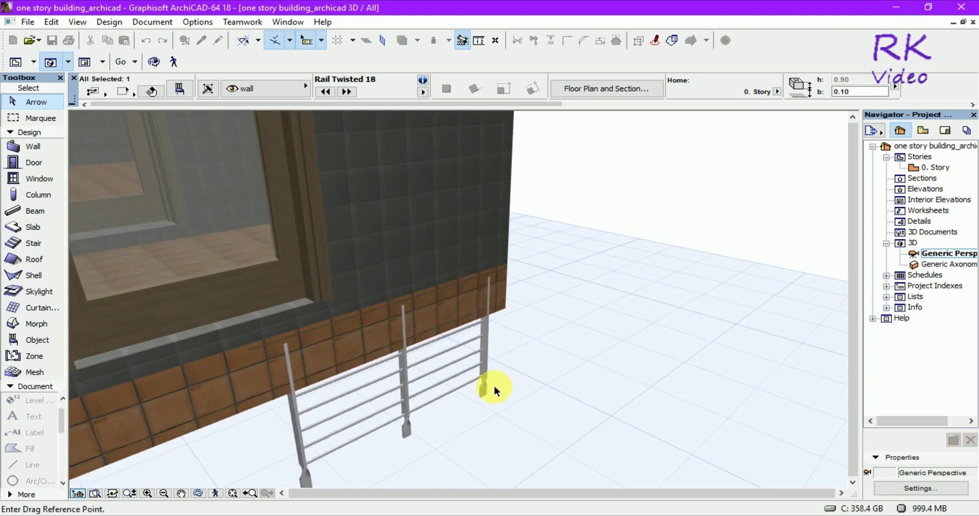
{"action": "scroll", "coordinate": [493, 387], "scroll_direction": "up", "scroll_amount": 2}
{"action": "scroll", "coordinate": [494, 386], "scroll_direction": "up", "scroll_amount": 2}
{"action": "scroll", "coordinate": [493, 387], "scroll_direction": "up", "scroll_amount": 2}
{"action": "scroll", "coordinate": [493, 386], "scroll_direction": "down", "scroll_amount": 2}
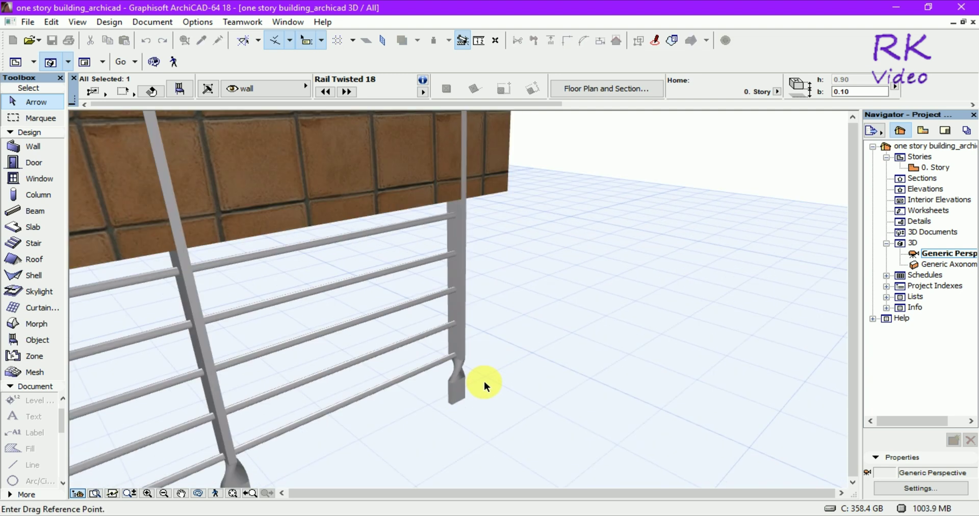
{"action": "left_click", "coordinate": [464, 398]}
{"action": "scroll", "coordinate": [444, 435], "scroll_direction": "down", "scroll_amount": 2}
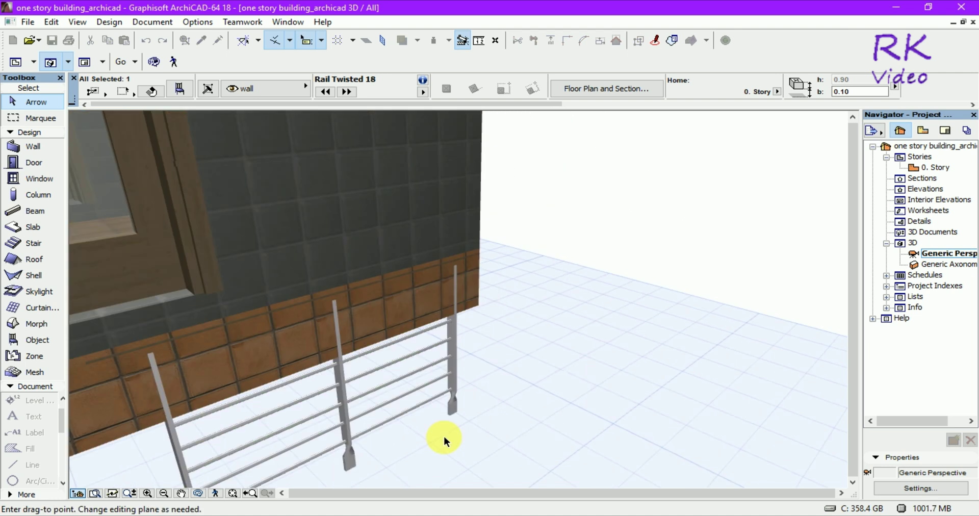
{"action": "scroll", "coordinate": [443, 438], "scroll_direction": "down", "scroll_amount": 2}
{"action": "scroll", "coordinate": [442, 439], "scroll_direction": "down", "scroll_amount": 2}
{"action": "scroll", "coordinate": [453, 241], "scroll_direction": "up", "scroll_amount": 2}
{"action": "scroll", "coordinate": [443, 236], "scroll_direction": "up", "scroll_amount": 2}
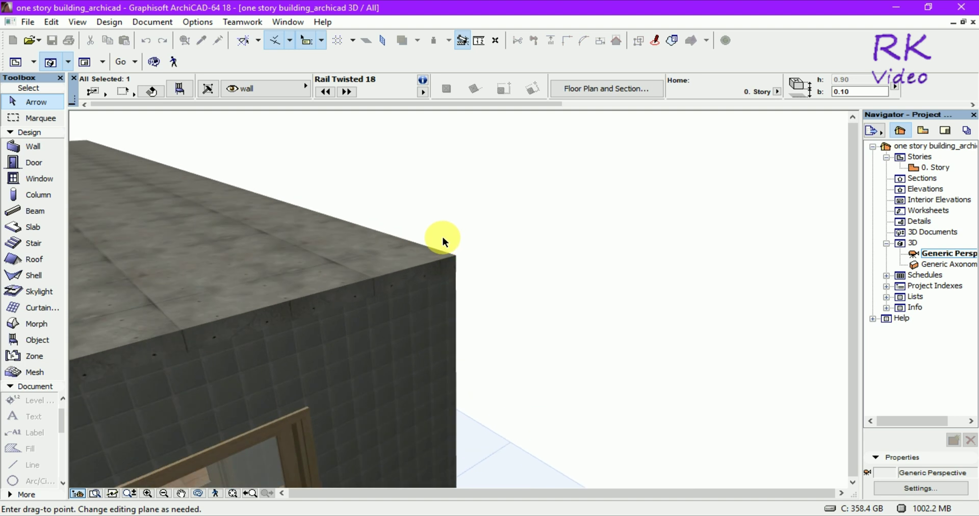
{"action": "scroll", "coordinate": [443, 237], "scroll_direction": "up", "scroll_amount": 2}
{"action": "scroll", "coordinate": [441, 240], "scroll_direction": "down", "scroll_amount": 2}
{"action": "scroll", "coordinate": [456, 285], "scroll_direction": "up", "scroll_amount": 1}
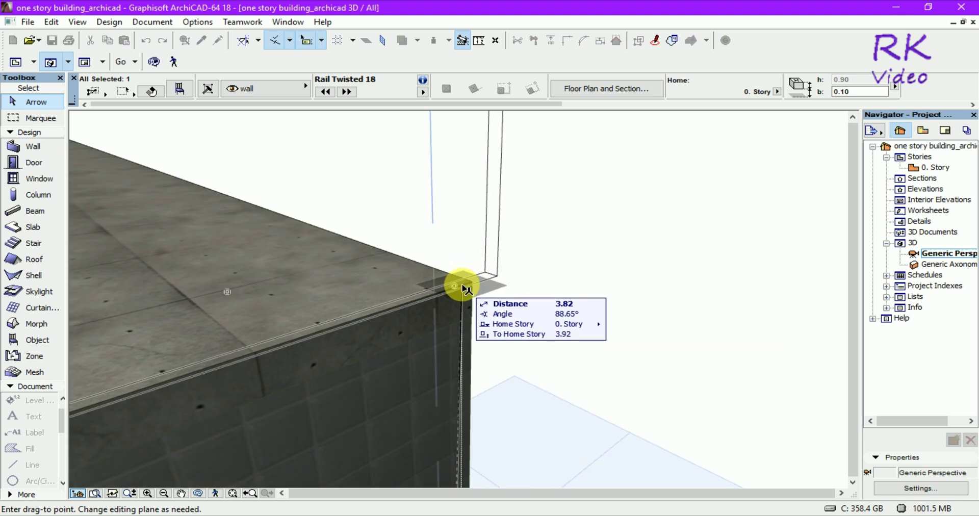
{"action": "scroll", "coordinate": [442, 285], "scroll_direction": "up", "scroll_amount": 1}
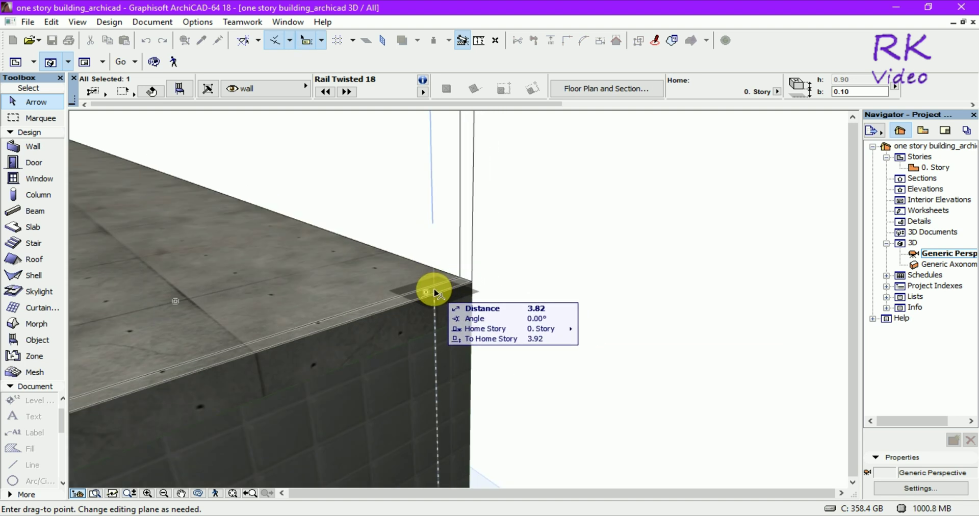
{"action": "left_click", "coordinate": [435, 292]}
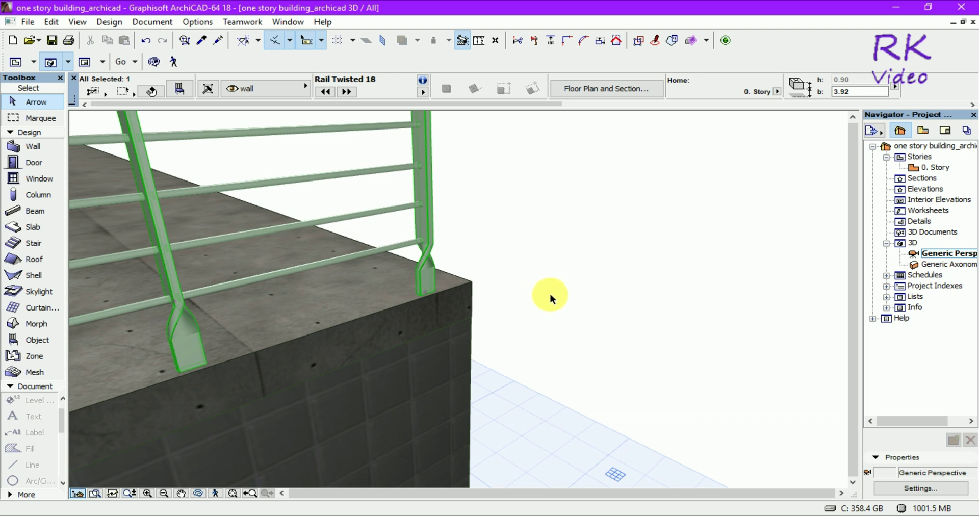
{"action": "scroll", "coordinate": [549, 293], "scroll_direction": "down", "scroll_amount": 1}
Step: Stretch the railing's end point farther along the roof edge
{"action": "scroll", "coordinate": [641, 310], "scroll_direction": "down", "scroll_amount": 2}
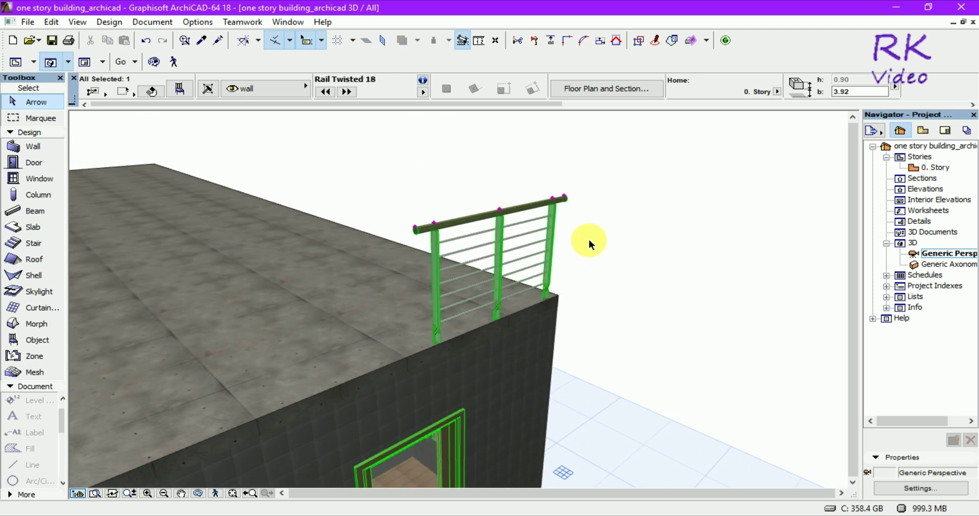
{"action": "scroll", "coordinate": [415, 234], "scroll_direction": "up", "scroll_amount": 1}
{"action": "scroll", "coordinate": [414, 234], "scroll_direction": "up", "scroll_amount": 2}
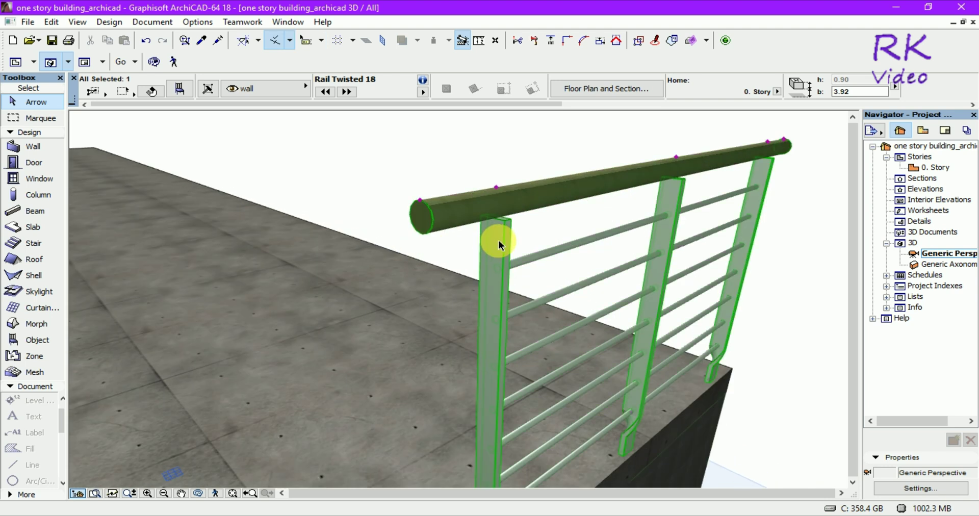
{"action": "scroll", "coordinate": [499, 223], "scroll_direction": "down", "scroll_amount": 2}
{"action": "scroll", "coordinate": [523, 227], "scroll_direction": "down", "scroll_amount": 2}
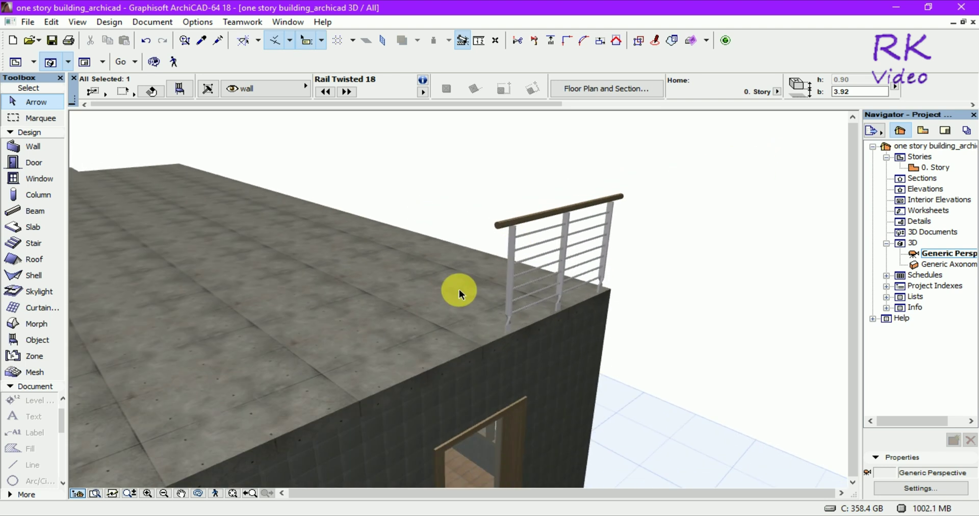
{"action": "middle_click_drag", "start_coordinate": [435, 299], "coordinate": [737, 344], "text": "shift"}
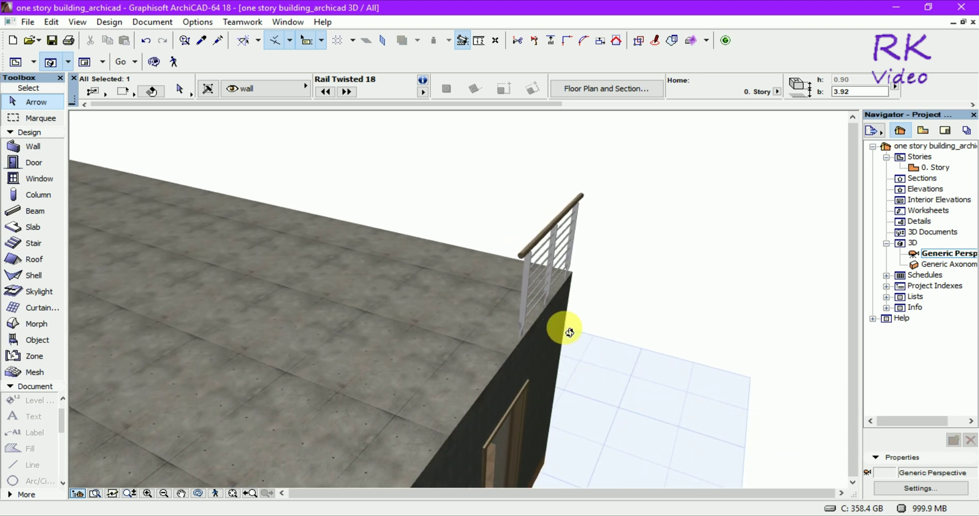
{"action": "mouse_move", "coordinate": [536, 339]}
{"action": "middle_mouse_down", "text": "shift"}
{"action": "mouse_move", "coordinate": [692, 348]}
{"action": "mouse_move", "coordinate": [667, 345]}
{"action": "middle_mouse_up", "text": "shift"}
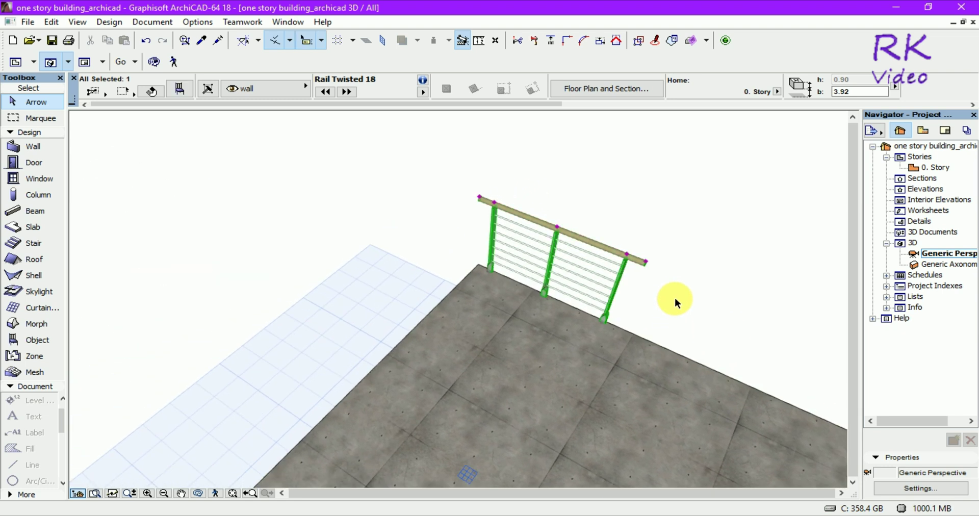
{"action": "scroll", "coordinate": [686, 274], "scroll_direction": "up", "scroll_amount": 3}
{"action": "scroll", "coordinate": [684, 276], "scroll_direction": "up", "scroll_amount": 3}
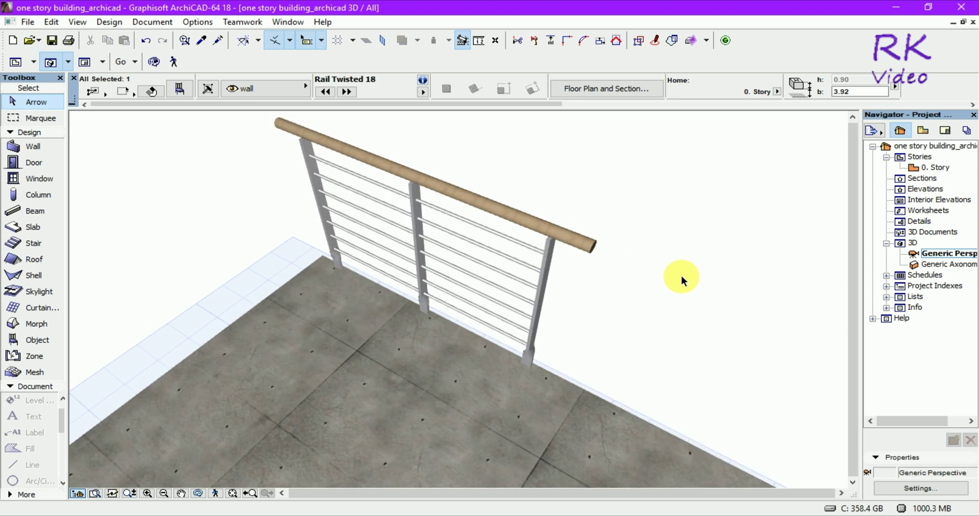
{"action": "left_click", "coordinate": [595, 249]}
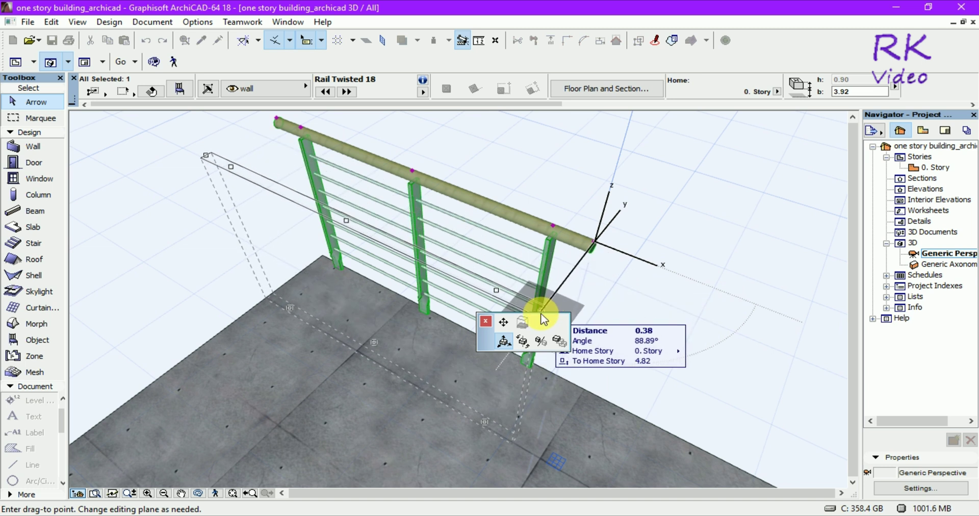
{"action": "left_click", "coordinate": [505, 325]}
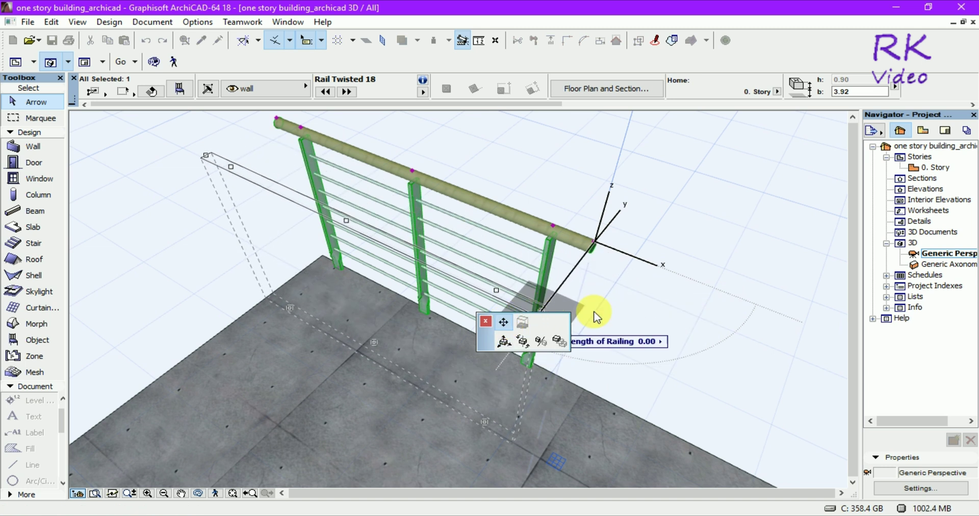
{"action": "left_click", "coordinate": [728, 345]}
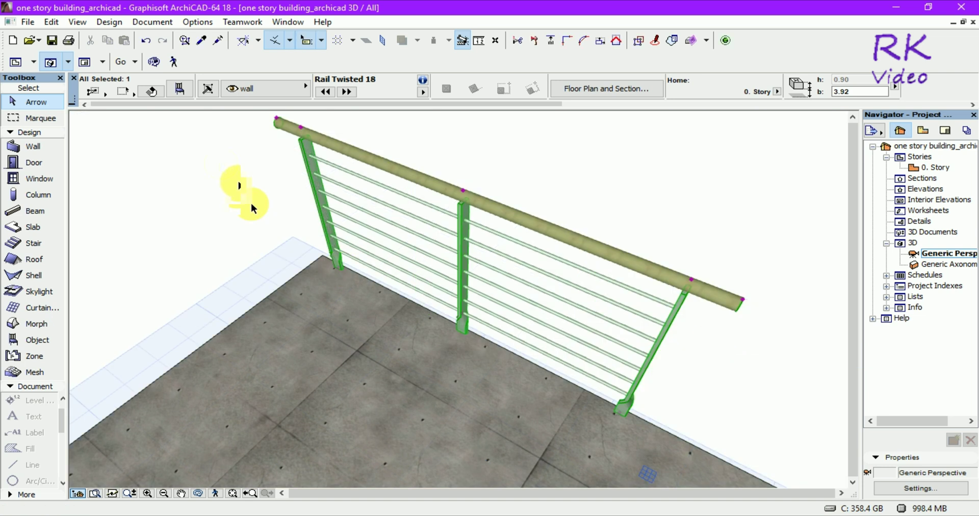
Step: Stretch the railing's end again out to the roof edge corner, then view the whole building
{"action": "scroll", "coordinate": [304, 173], "scroll_direction": "down", "scroll_amount": 3}
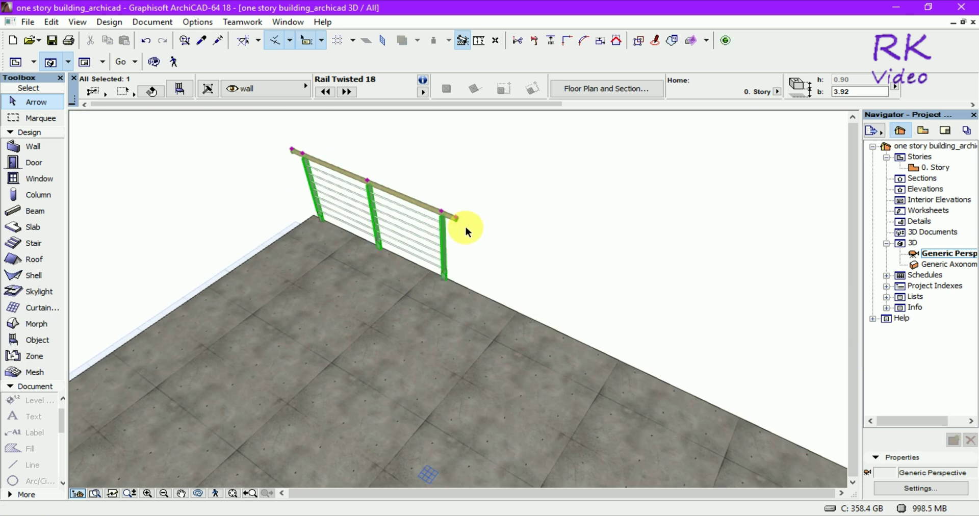
{"action": "left_click", "coordinate": [457, 220]}
{"action": "scroll", "coordinate": [492, 238], "scroll_direction": "down", "scroll_amount": 3}
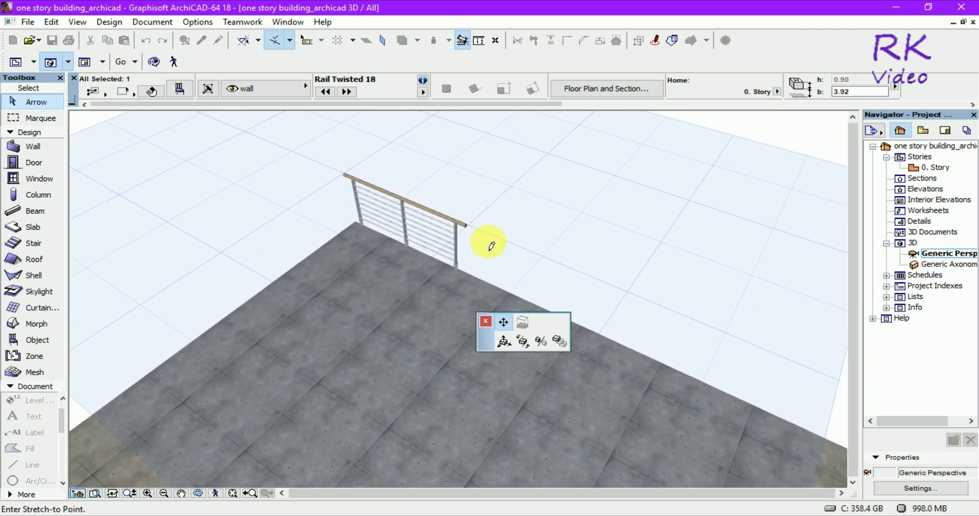
{"action": "scroll", "coordinate": [488, 240], "scroll_direction": "down", "scroll_amount": 2}
{"action": "scroll", "coordinate": [473, 237], "scroll_direction": "down", "scroll_amount": 3}
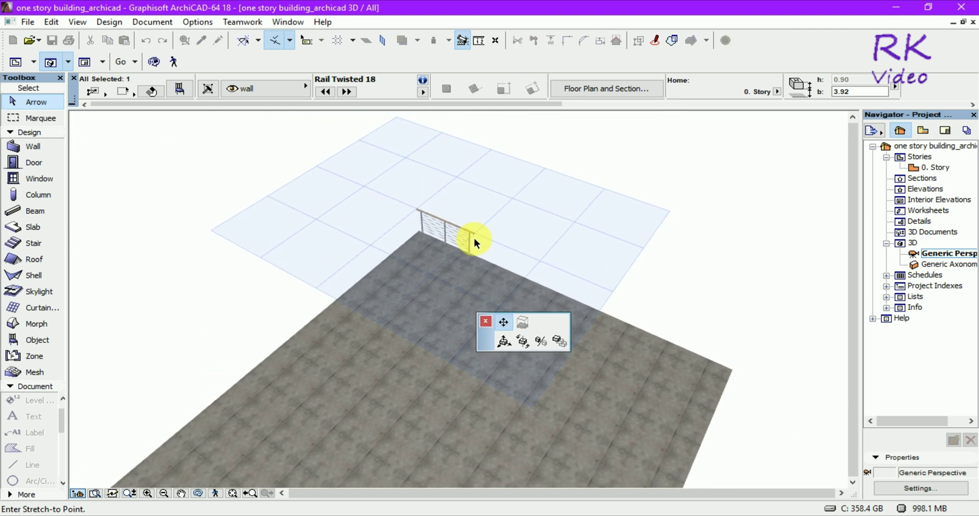
{"action": "scroll", "coordinate": [694, 351], "scroll_direction": "up", "scroll_amount": 2}
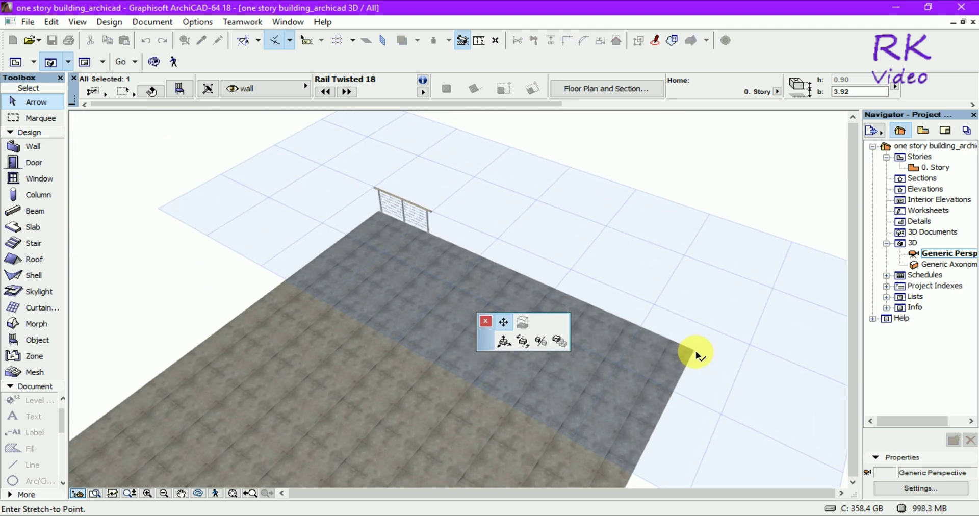
{"action": "scroll", "coordinate": [696, 355], "scroll_direction": "up", "scroll_amount": 2}
{"action": "scroll", "coordinate": [695, 353], "scroll_direction": "up", "scroll_amount": 2}
{"action": "scroll", "coordinate": [695, 353], "scroll_direction": "up", "scroll_amount": 2}
{"action": "scroll", "coordinate": [695, 353], "scroll_direction": "up", "scroll_amount": 2}
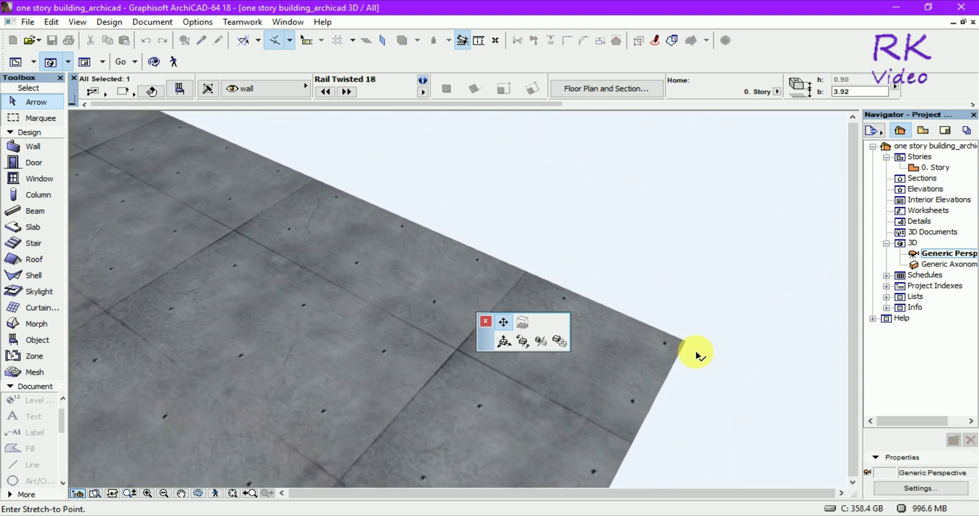
{"action": "left_click", "coordinate": [691, 346]}
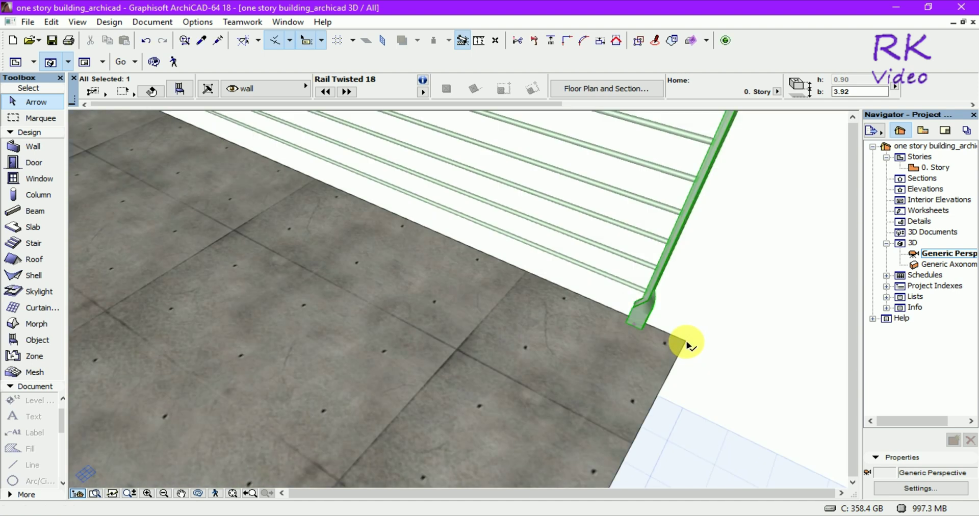
{"action": "scroll", "coordinate": [614, 407], "scroll_direction": "down", "scroll_amount": 2}
{"action": "scroll", "coordinate": [614, 402], "scroll_direction": "down", "scroll_amount": 2}
{"action": "scroll", "coordinate": [614, 402], "scroll_direction": "down", "scroll_amount": 2}
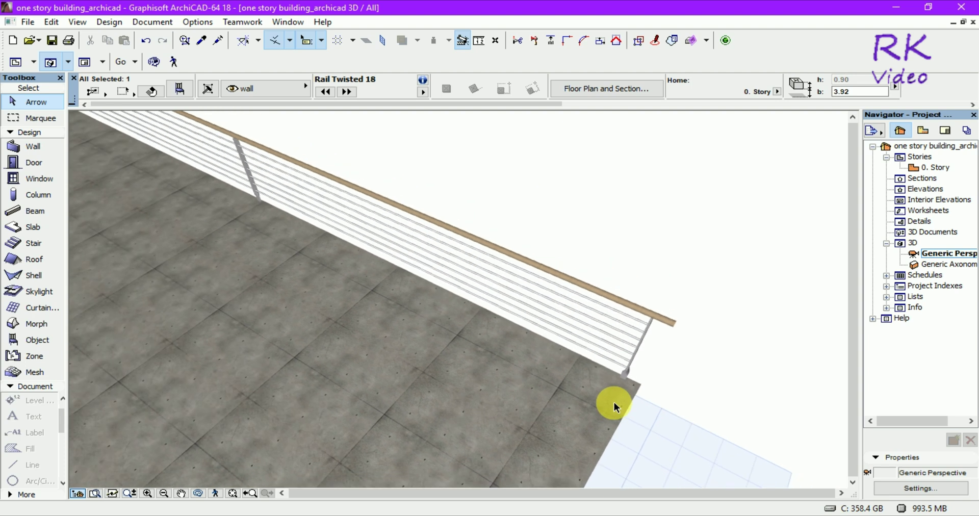
{"action": "scroll", "coordinate": [615, 401], "scroll_direction": "down", "scroll_amount": 2}
{"action": "scroll", "coordinate": [512, 212], "scroll_direction": "down", "scroll_amount": 3}
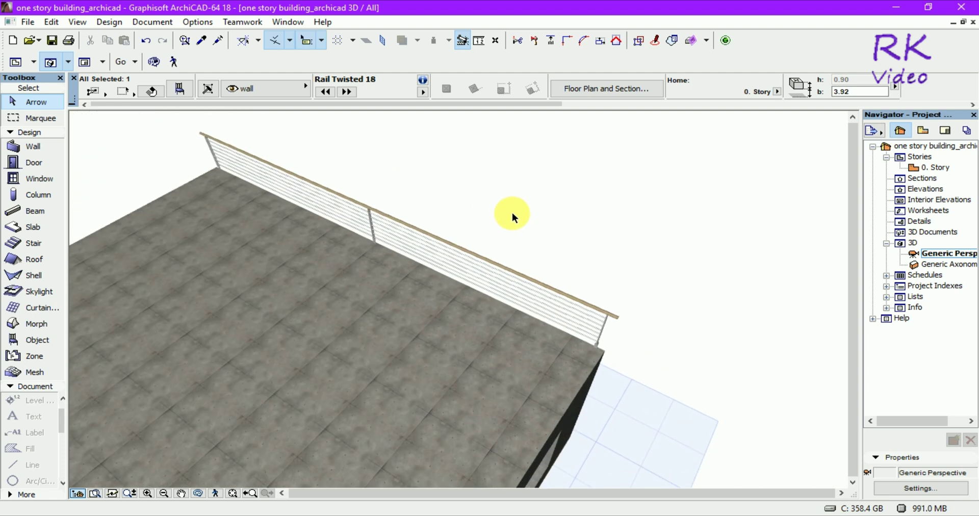
{"action": "scroll", "coordinate": [521, 215], "scroll_direction": "down", "scroll_amount": 2}
{"action": "scroll", "coordinate": [521, 216], "scroll_direction": "down", "scroll_amount": 2}
{"action": "scroll", "coordinate": [561, 217], "scroll_direction": "down", "scroll_amount": 2}
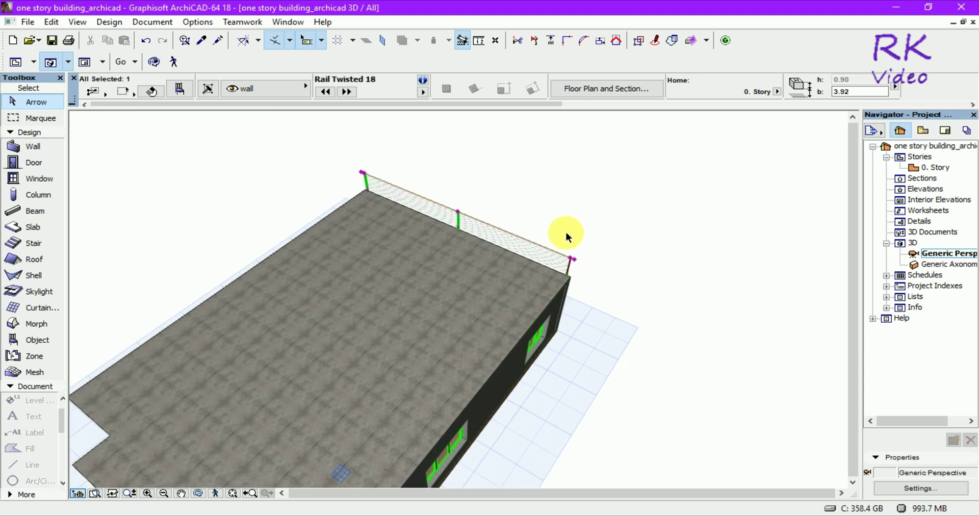
{"action": "middle_click_drag", "start_coordinate": [636, 353], "coordinate": [443, 264], "text": "shift"}
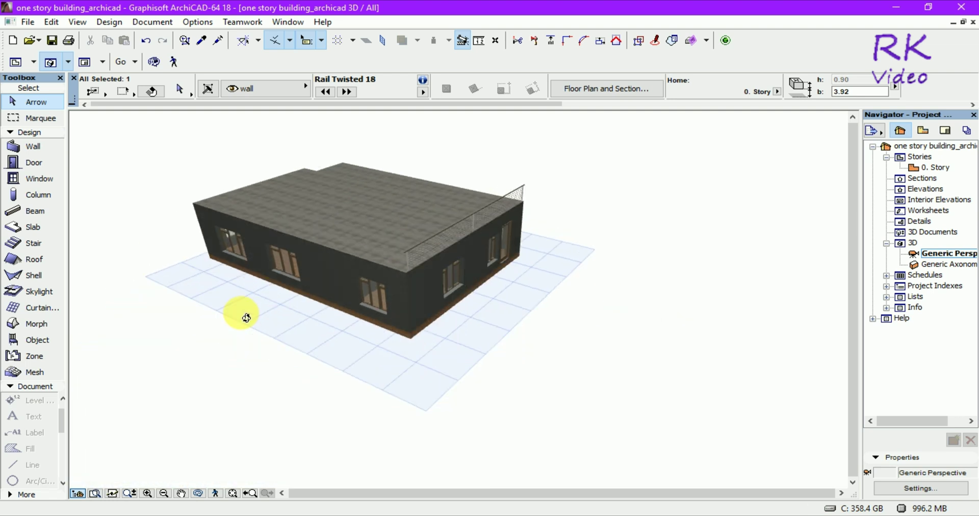
{"action": "scroll", "coordinate": [474, 212], "scroll_direction": "up", "scroll_amount": 2}
{"action": "scroll", "coordinate": [474, 212], "scroll_direction": "up", "scroll_amount": 1}
{"action": "scroll", "coordinate": [474, 212], "scroll_direction": "up", "scroll_amount": 2}
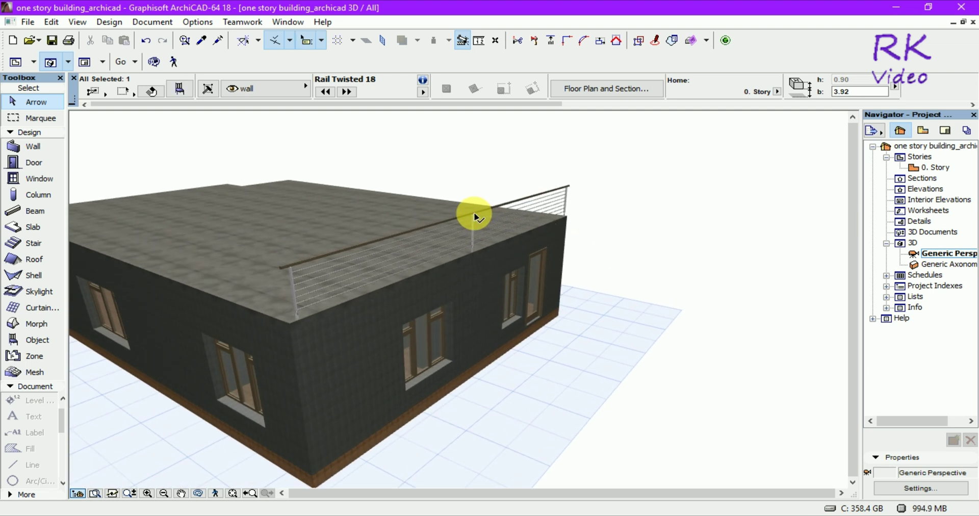
{"action": "scroll", "coordinate": [474, 214], "scroll_direction": "up", "scroll_amount": 2}
{"action": "scroll", "coordinate": [280, 319], "scroll_direction": "up", "scroll_amount": 1}
{"action": "scroll", "coordinate": [137, 347], "scroll_direction": "up", "scroll_amount": 2}
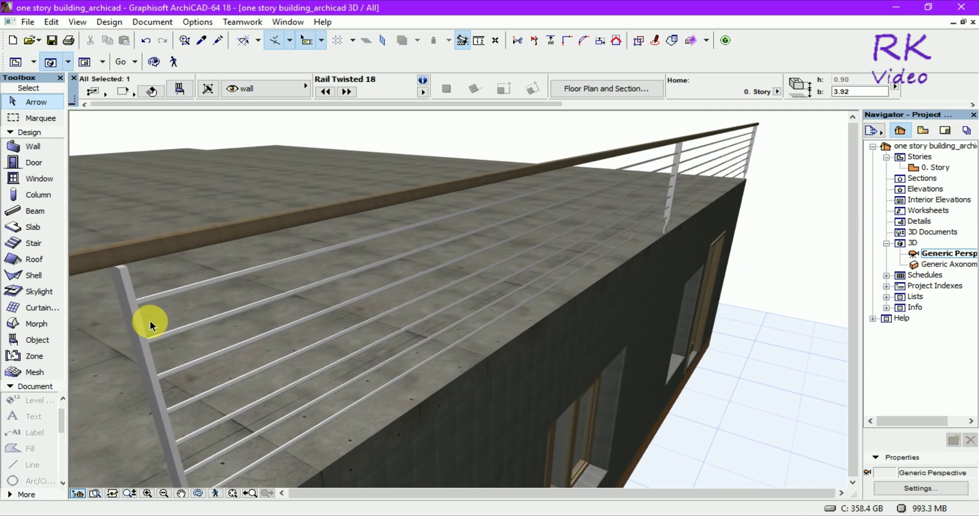
{"action": "scroll", "coordinate": [149, 322], "scroll_direction": "up", "scroll_amount": 3}
{"action": "scroll", "coordinate": [265, 331], "scroll_direction": "down", "scroll_amount": 2}
{"action": "scroll", "coordinate": [452, 311], "scroll_direction": "down", "scroll_amount": 1}
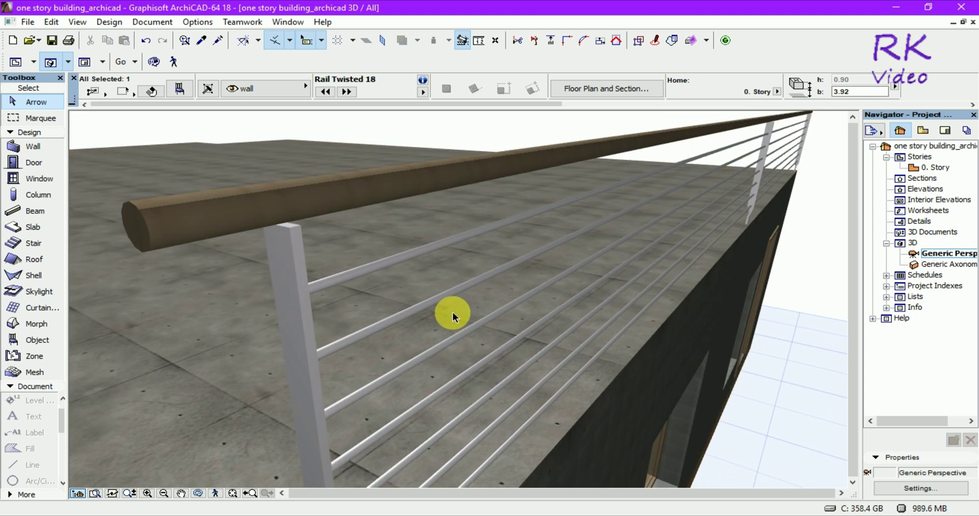
{"action": "scroll", "coordinate": [451, 311], "scroll_direction": "down", "scroll_amount": 2}
{"action": "scroll", "coordinate": [452, 311], "scroll_direction": "down", "scroll_amount": 2}
{"action": "scroll", "coordinate": [452, 311], "scroll_direction": "down", "scroll_amount": 2}
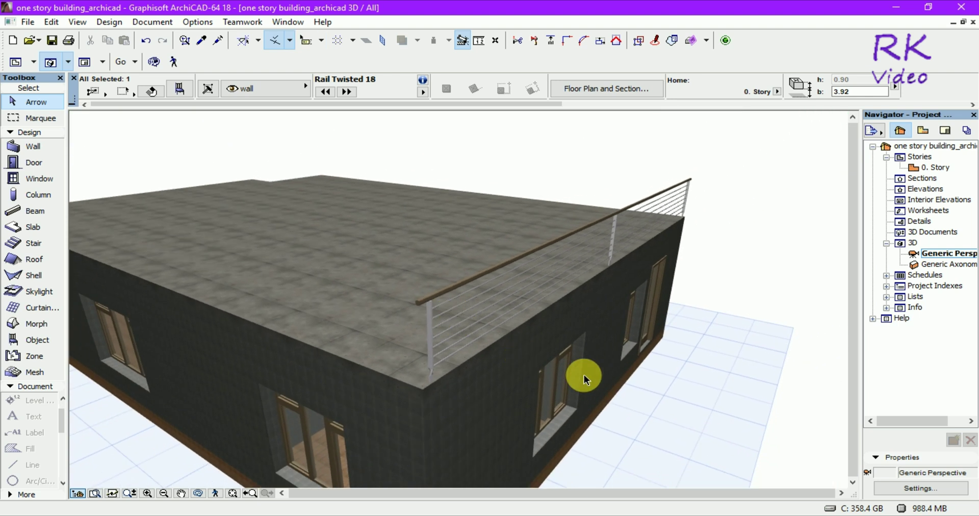
{"action": "mouse_move", "coordinate": [681, 424]}
{"action": "middle_mouse_down", "text": "shift"}
{"action": "mouse_move", "coordinate": [694, 432]}
{"action": "mouse_move", "coordinate": [742, 415]}
{"action": "mouse_move", "coordinate": [531, 454]}
{"action": "mouse_move", "coordinate": [538, 404]}
{"action": "mouse_move", "coordinate": [684, 422]}
{"action": "mouse_move", "coordinate": [649, 282]}
{"action": "middle_mouse_up", "text": "shift"}
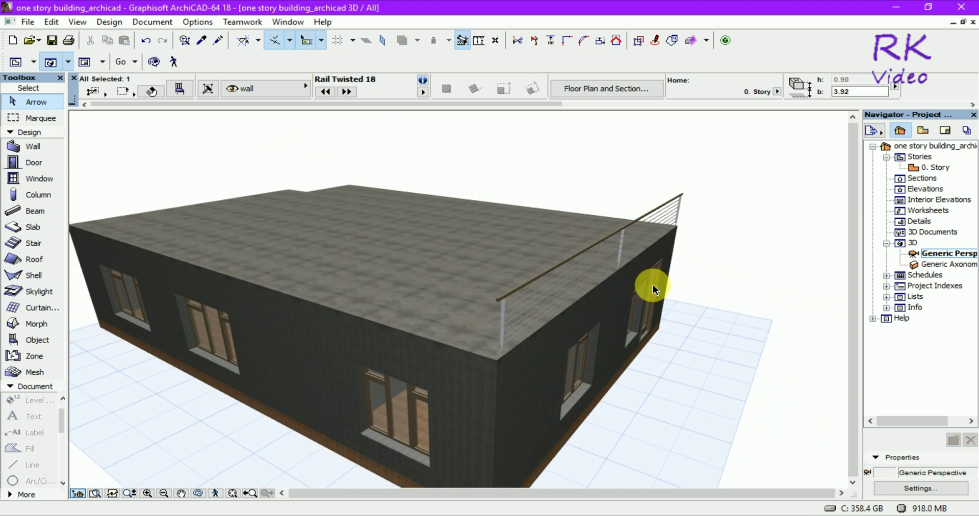
{"action": "mouse_move", "coordinate": [324, 393]}
{"action": "middle_mouse_down", "text": "shift"}
{"action": "mouse_move", "coordinate": [586, 444]}
{"action": "mouse_move", "coordinate": [721, 418]}
{"action": "mouse_move", "coordinate": [696, 428]}
{"action": "mouse_move", "coordinate": [695, 407]}
{"action": "mouse_move", "coordinate": [664, 380]}
{"action": "middle_mouse_up", "text": "shift"}
Step: Check the roof railing, then inspect a door on the 0. Story floor plan
{"action": "left_click", "coordinate": [570, 240]}
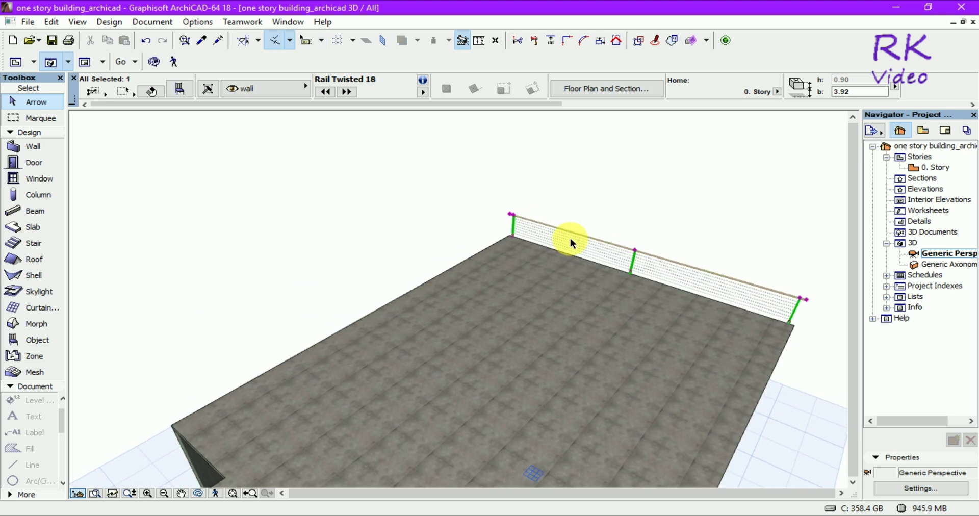
{"action": "key", "text": "Escape"}
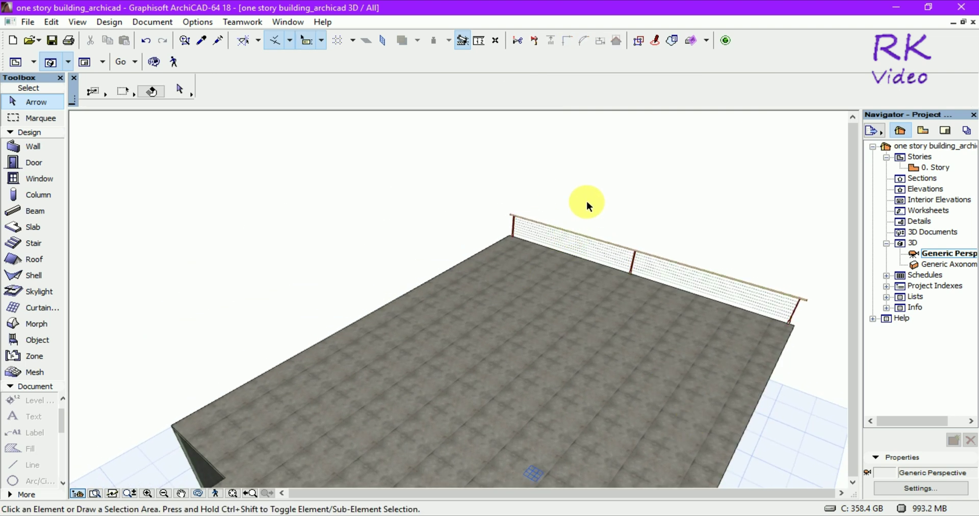
{"action": "key", "text": "F2"}
{"action": "scroll", "coordinate": [363, 253], "scroll_direction": "down", "scroll_amount": 5}
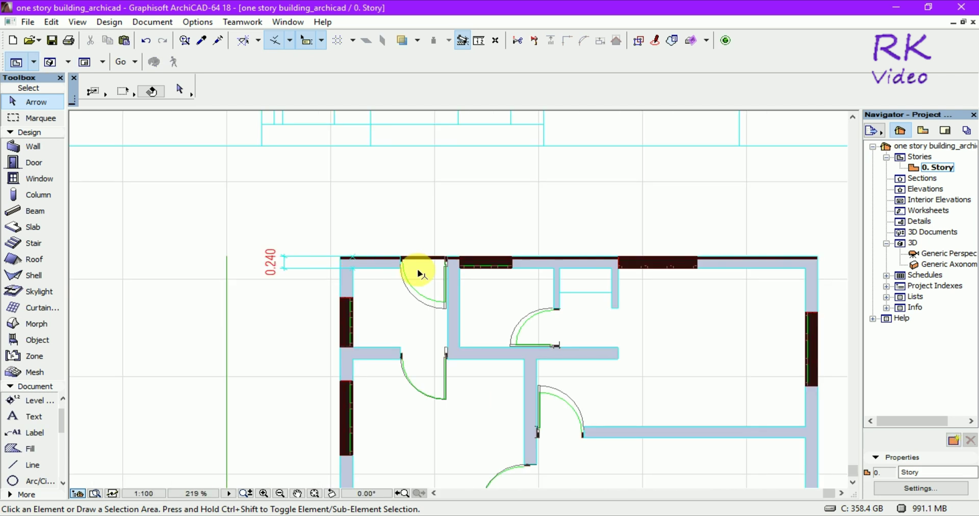
{"action": "left_click", "coordinate": [427, 261]}
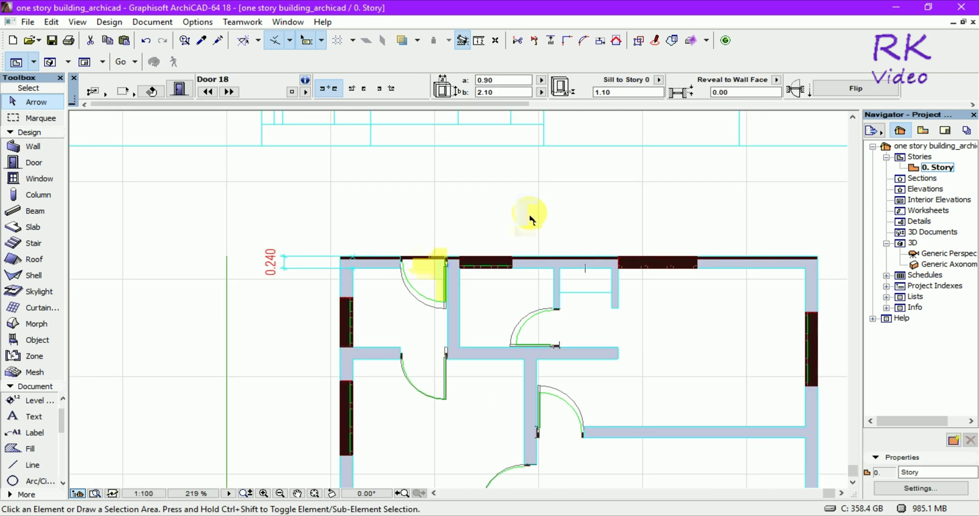
{"action": "key", "text": "Escape"}
{"action": "scroll", "coordinate": [352, 263], "scroll_direction": "down", "scroll_amount": 3}
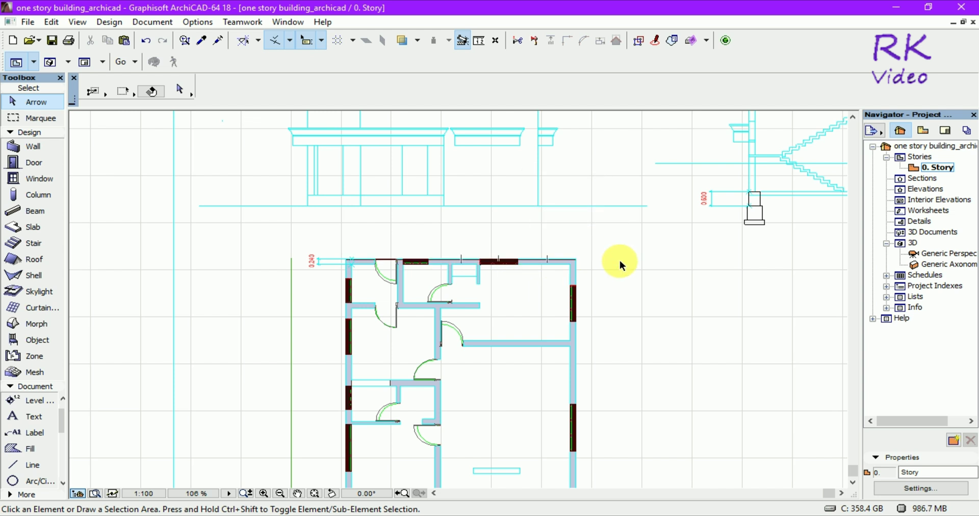
Step: Recheck the Rail Twisted 18 railing in 3D and return to the 0. Story floor plan
{"action": "key", "text": "F3"}
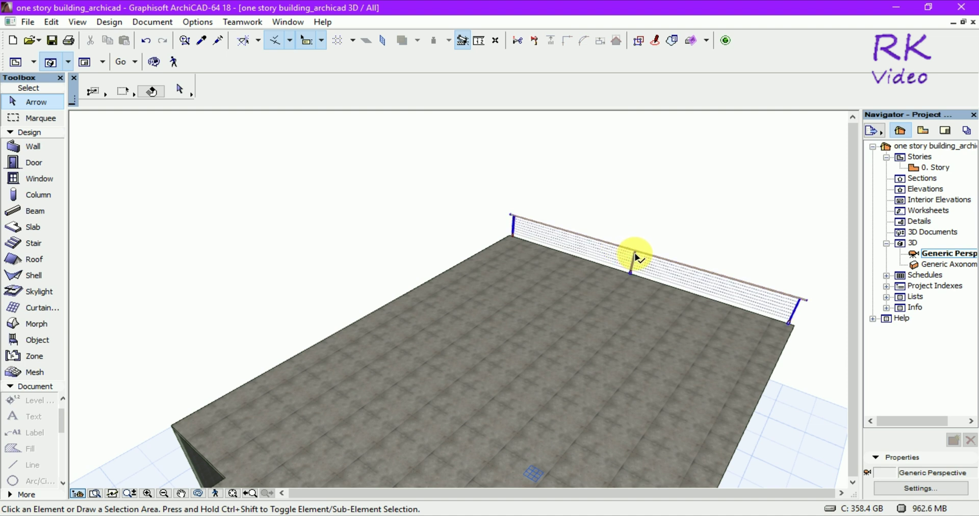
{"action": "left_click", "coordinate": [637, 257]}
{"action": "scroll", "coordinate": [507, 227], "scroll_direction": "up", "scroll_amount": 1}
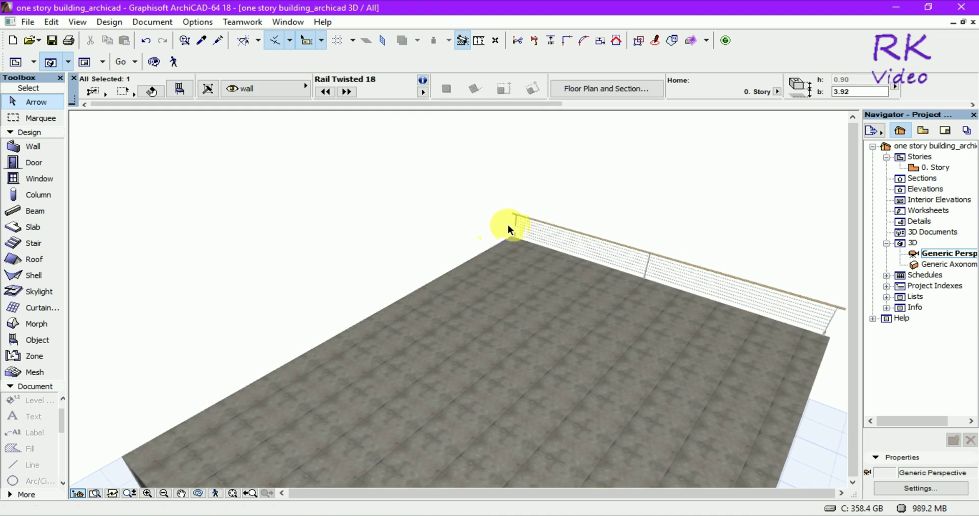
{"action": "scroll", "coordinate": [525, 220], "scroll_direction": "up", "scroll_amount": 1}
{"action": "scroll", "coordinate": [524, 219], "scroll_direction": "up", "scroll_amount": 1}
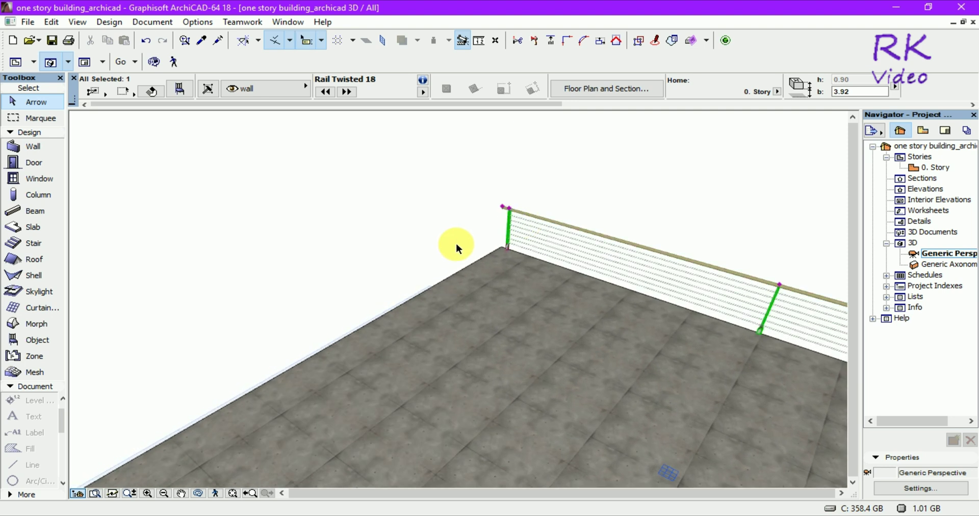
{"action": "key", "text": "Escape"}
{"action": "key", "text": "F2"}
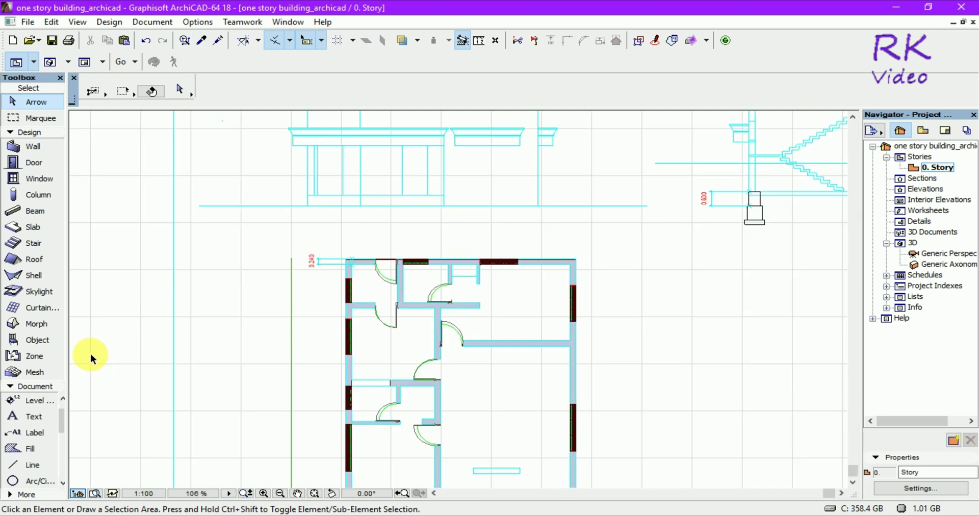
Step: Place a Rail Twisted 18 railing from Fences and Railings left of the building
{"action": "left_click", "coordinate": [50, 342]}
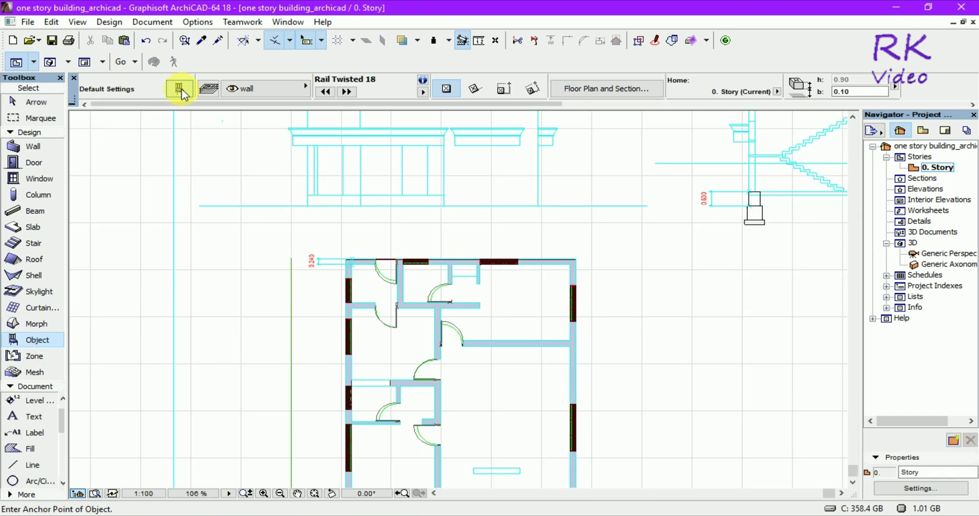
{"action": "left_click", "coordinate": [181, 89]}
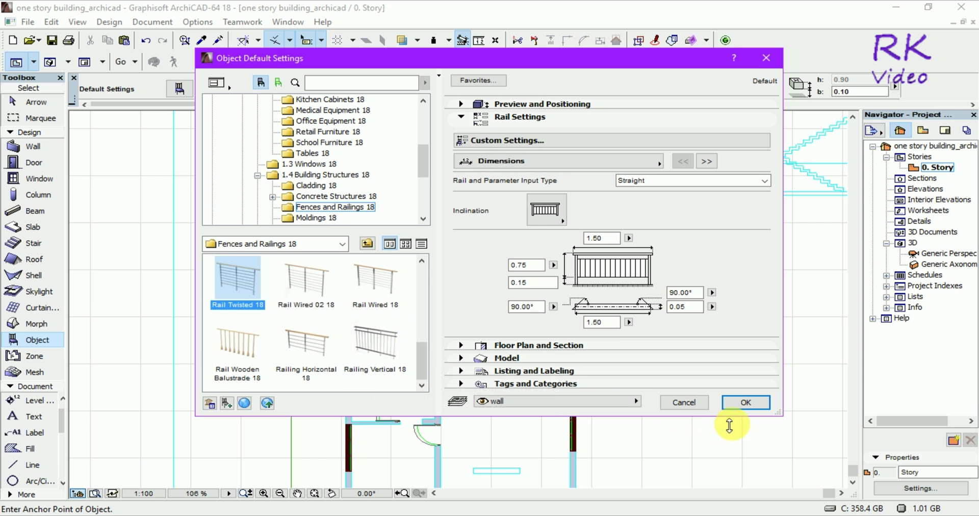
{"action": "left_click", "coordinate": [744, 405]}
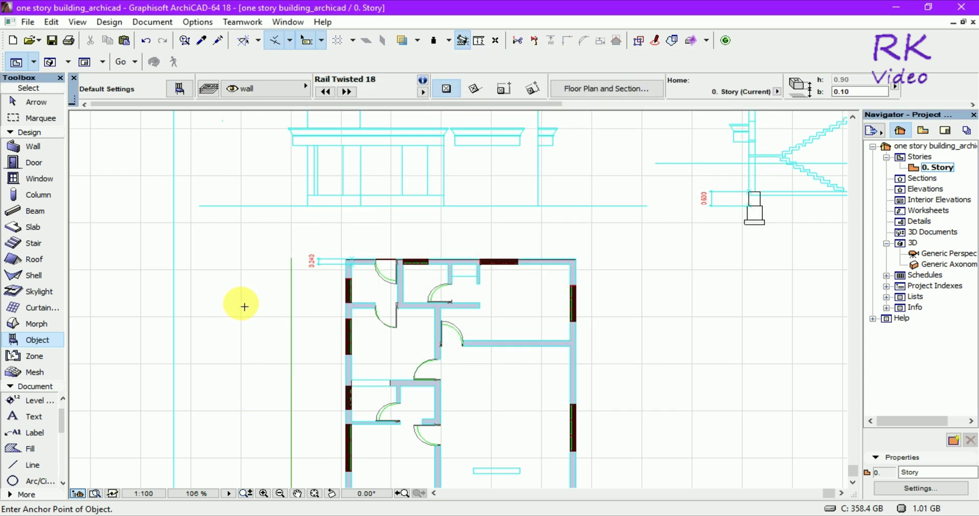
{"action": "key", "text": "Escape"}
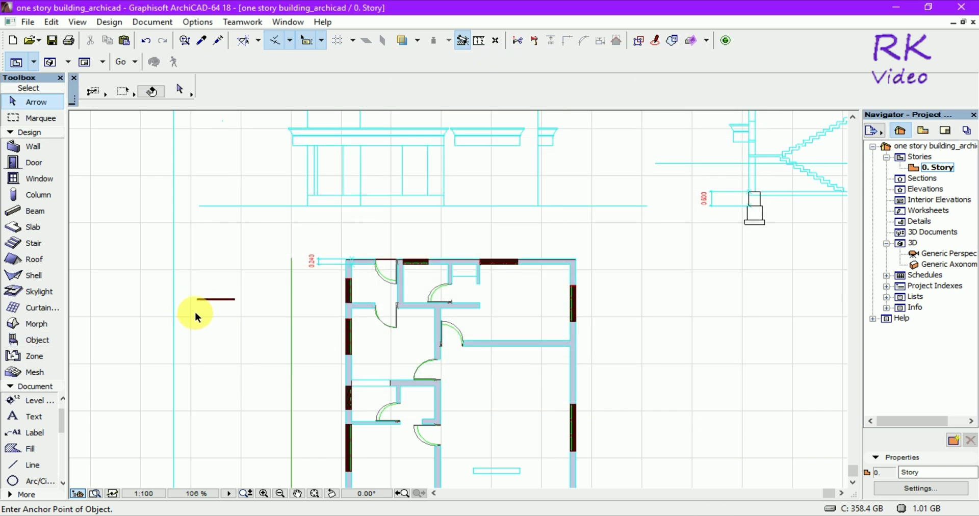
Step: Select the new 1.50-long railing on the floor plan
{"action": "left_click", "coordinate": [188, 295]}
{"action": "left_click", "coordinate": [251, 315]}
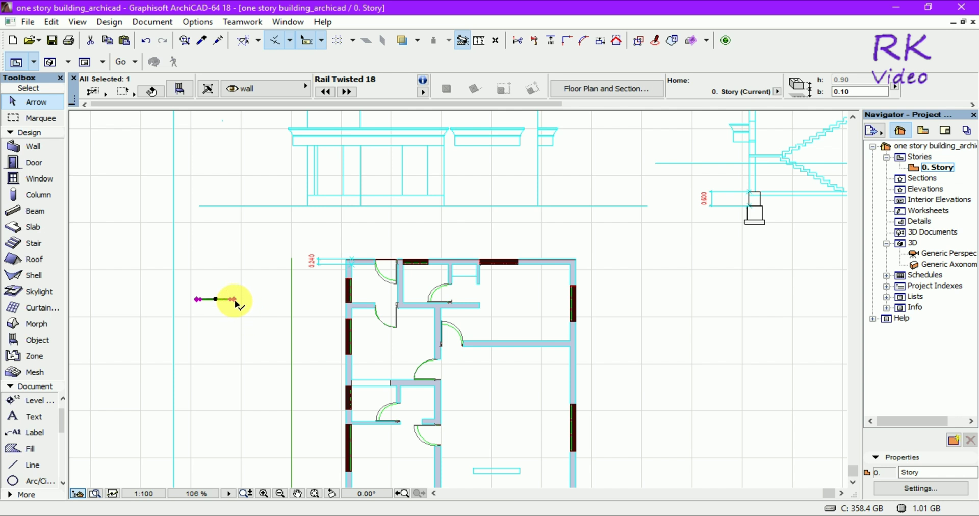
{"action": "left_click", "coordinate": [233, 300]}
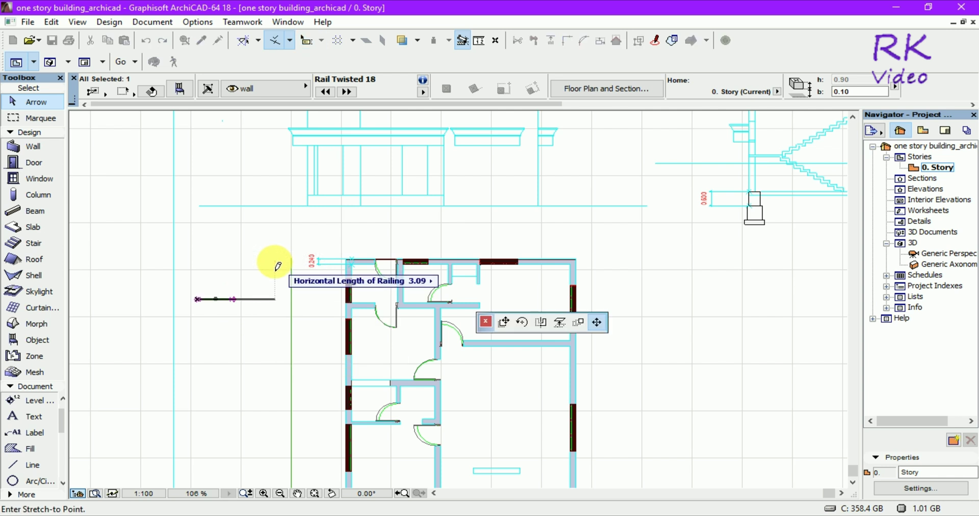
{"action": "key", "text": "Escape"}
{"action": "left_click", "coordinate": [246, 304]}
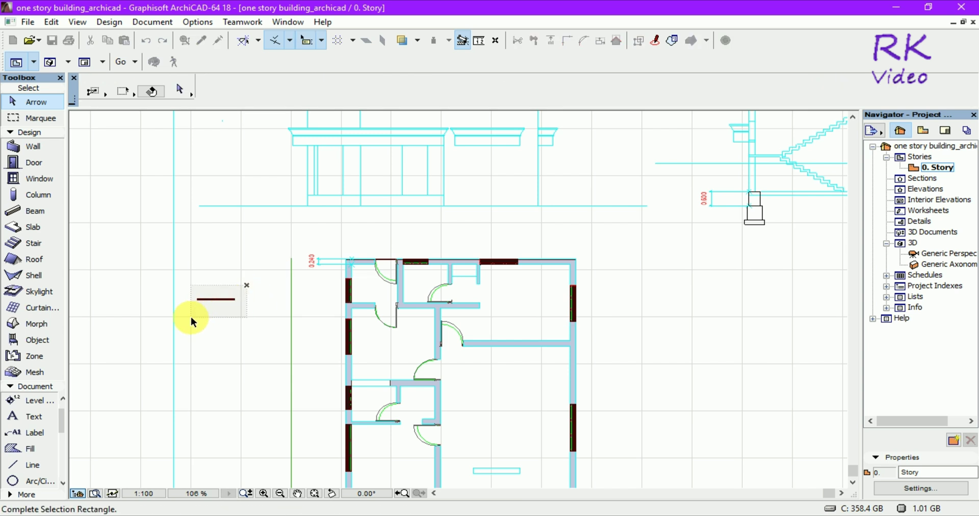
{"action": "left_click", "coordinate": [190, 317]}
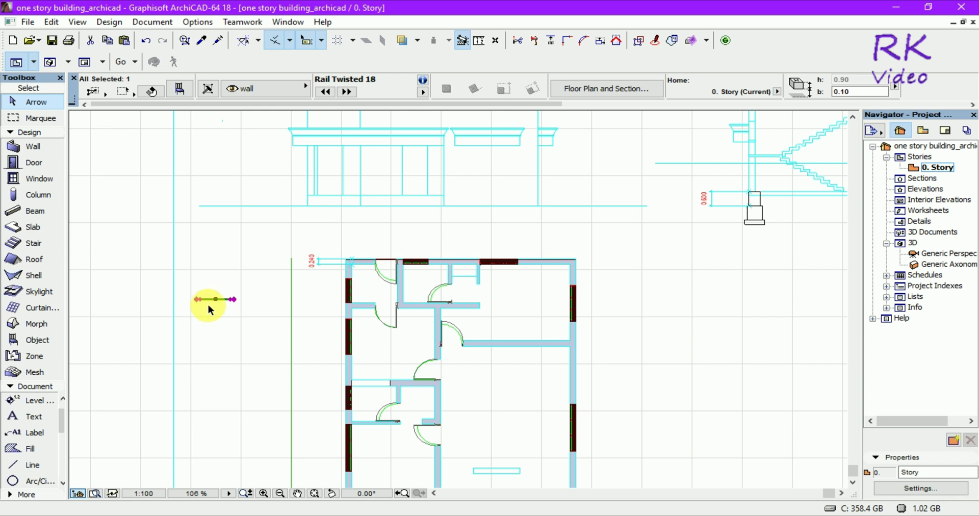
Step: Rotate the railing 90° about its right end
{"action": "right_click", "coordinate": [210, 303]}
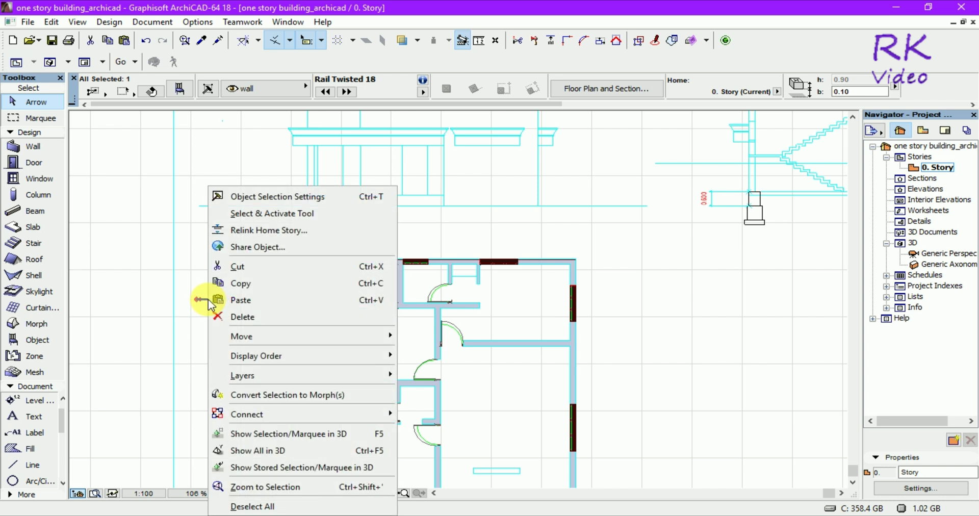
{"action": "mouse_move", "coordinate": [302, 337]}
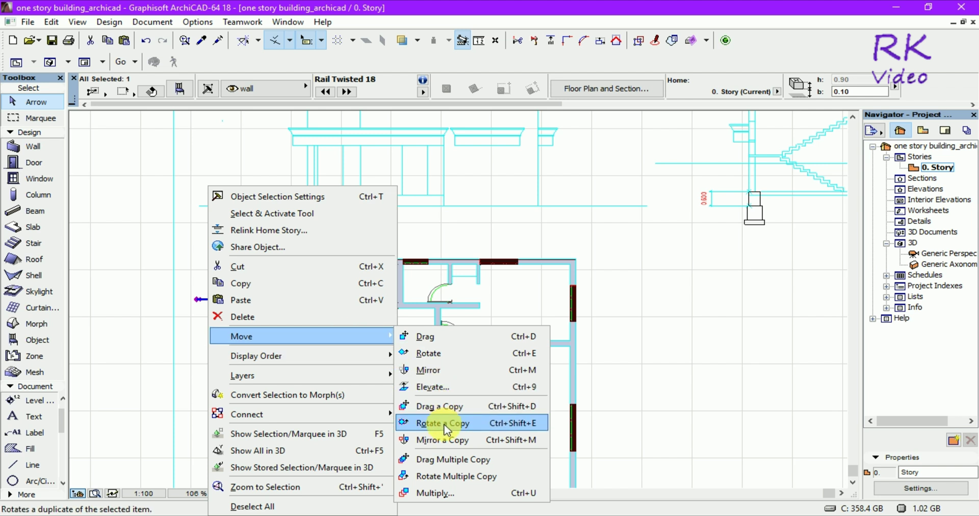
{"action": "left_click", "coordinate": [448, 354]}
{"action": "scroll", "coordinate": [212, 305], "scroll_direction": "up", "scroll_amount": 3}
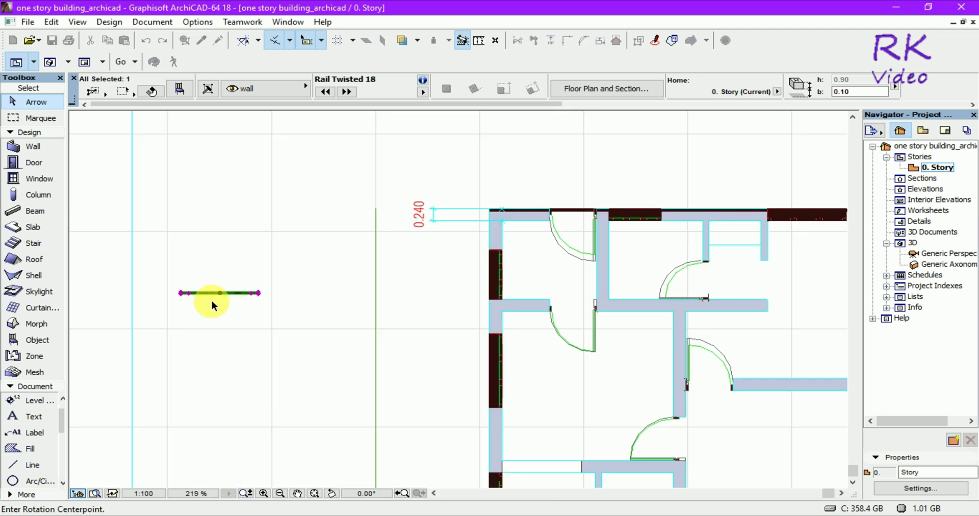
{"action": "scroll", "coordinate": [212, 301], "scroll_direction": "up", "scroll_amount": 3}
{"action": "scroll", "coordinate": [179, 289], "scroll_direction": "up", "scroll_amount": 2}
{"action": "left_click", "coordinate": [481, 289]}
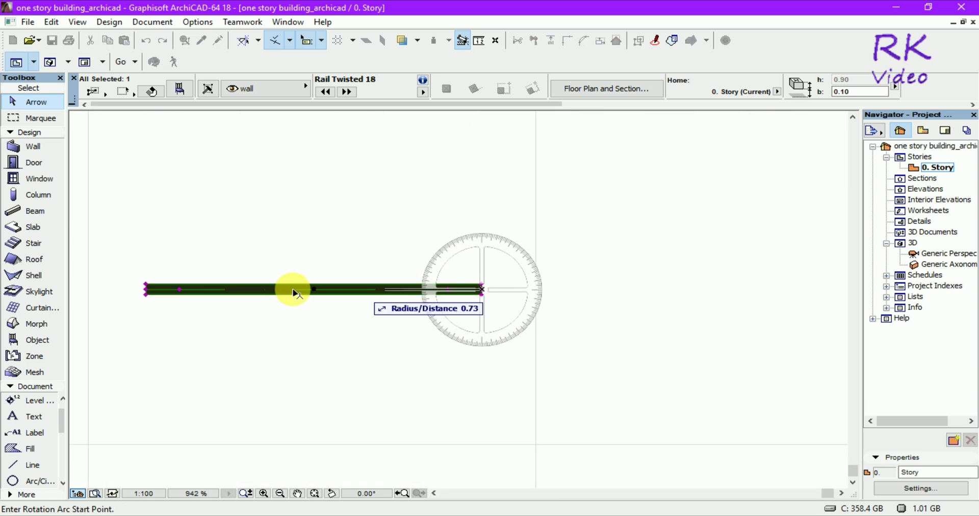
{"action": "left_click", "coordinate": [148, 292]}
{"action": "type", "text": "90"}
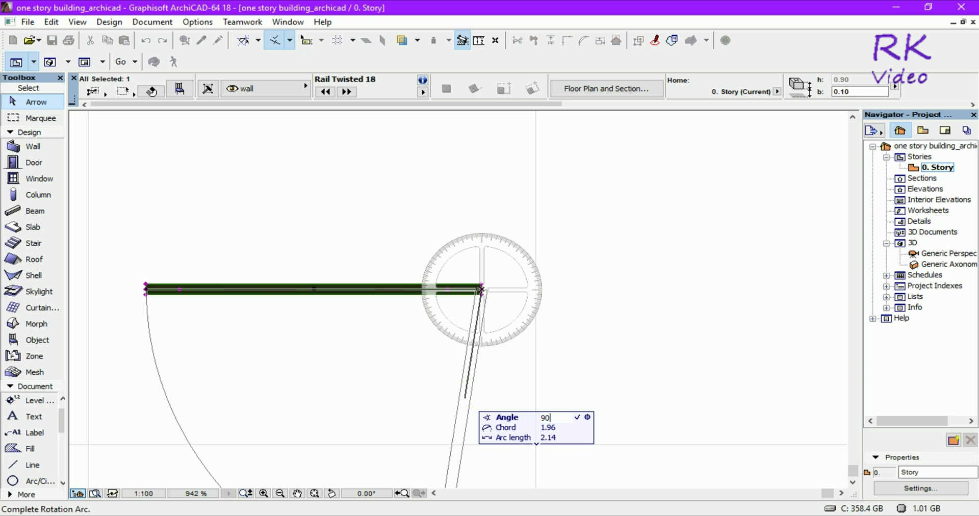
{"action": "key", "text": "Return"}
{"action": "scroll", "coordinate": [403, 240], "scroll_direction": "down", "scroll_amount": 1}
{"action": "scroll", "coordinate": [282, 330], "scroll_direction": "down", "scroll_amount": 3}
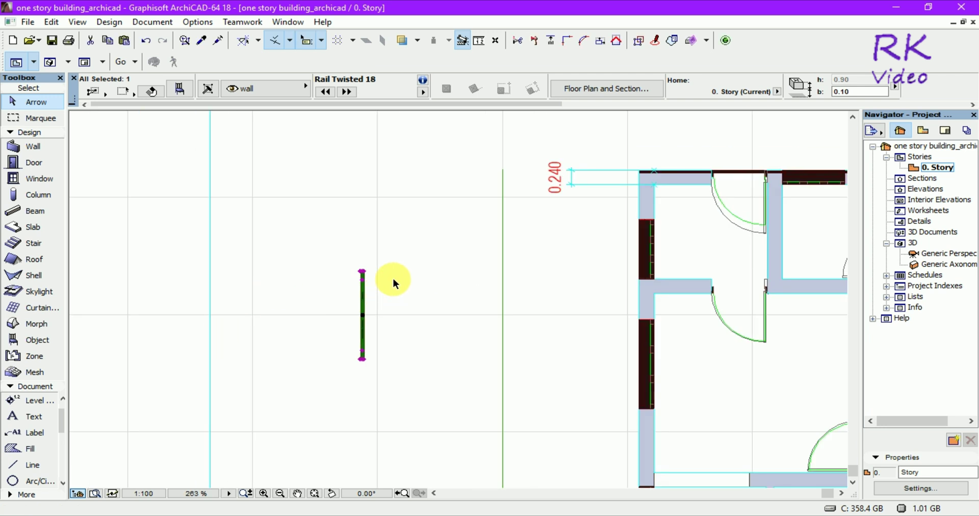
Step: Move the railing onto the upper-left wall corner and show the 3D perspective
{"action": "key", "text": "ctrl+d"}
{"action": "scroll", "coordinate": [371, 265], "scroll_direction": "up", "scroll_amount": 2}
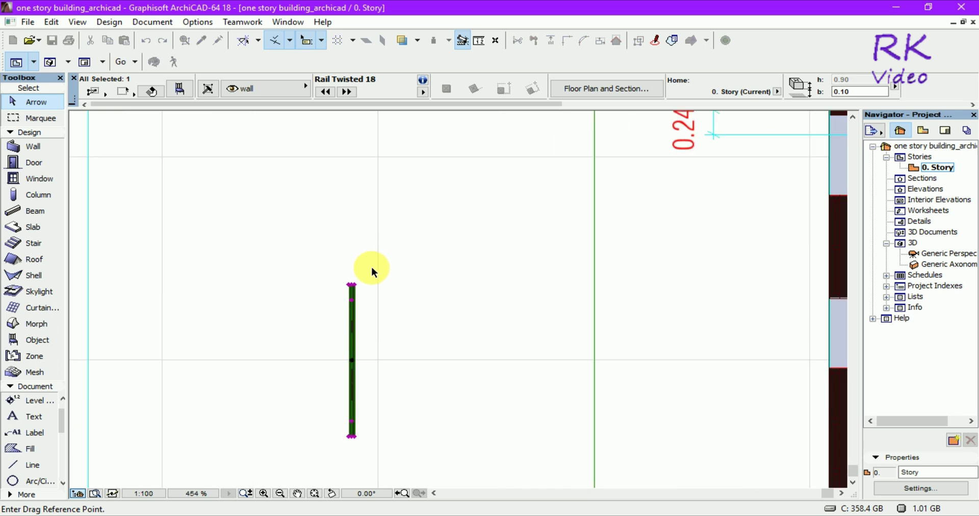
{"action": "scroll", "coordinate": [347, 294], "scroll_direction": "up", "scroll_amount": 4}
{"action": "scroll", "coordinate": [348, 299], "scroll_direction": "up", "scroll_amount": 2}
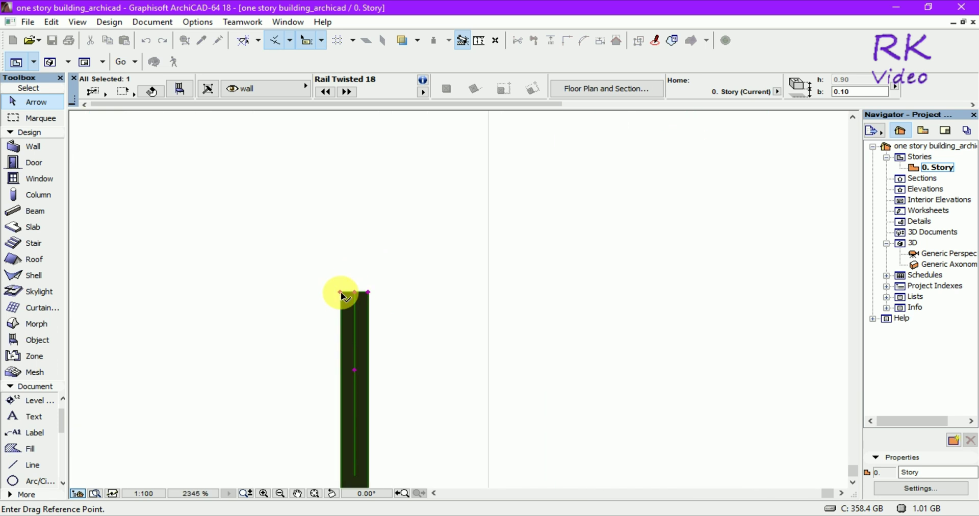
{"action": "left_click", "coordinate": [340, 293]}
{"action": "scroll", "coordinate": [306, 357], "scroll_direction": "down", "scroll_amount": 3}
{"action": "scroll", "coordinate": [357, 361], "scroll_direction": "down", "scroll_amount": 2}
{"action": "scroll", "coordinate": [382, 362], "scroll_direction": "up", "scroll_amount": 2}
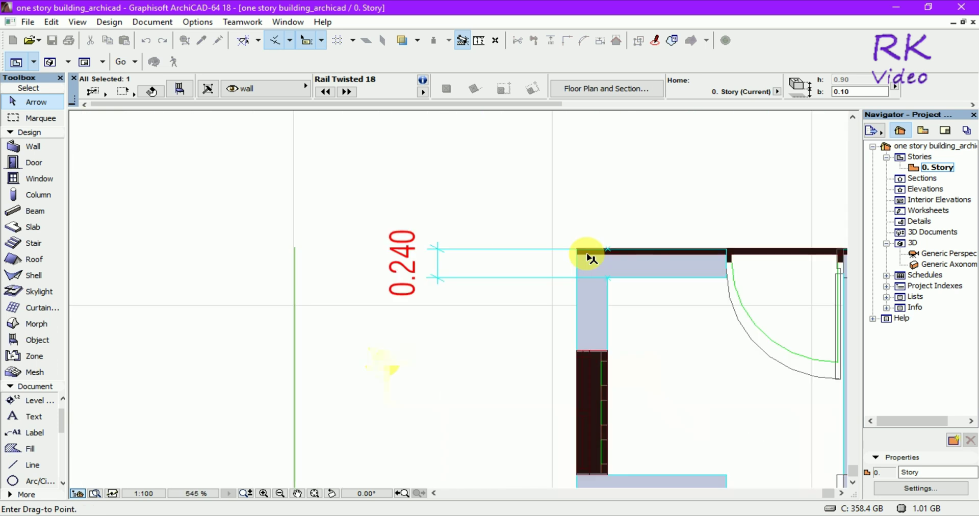
{"action": "scroll", "coordinate": [587, 254], "scroll_direction": "up", "scroll_amount": 4}
{"action": "scroll", "coordinate": [561, 250], "scroll_direction": "up", "scroll_amount": 3}
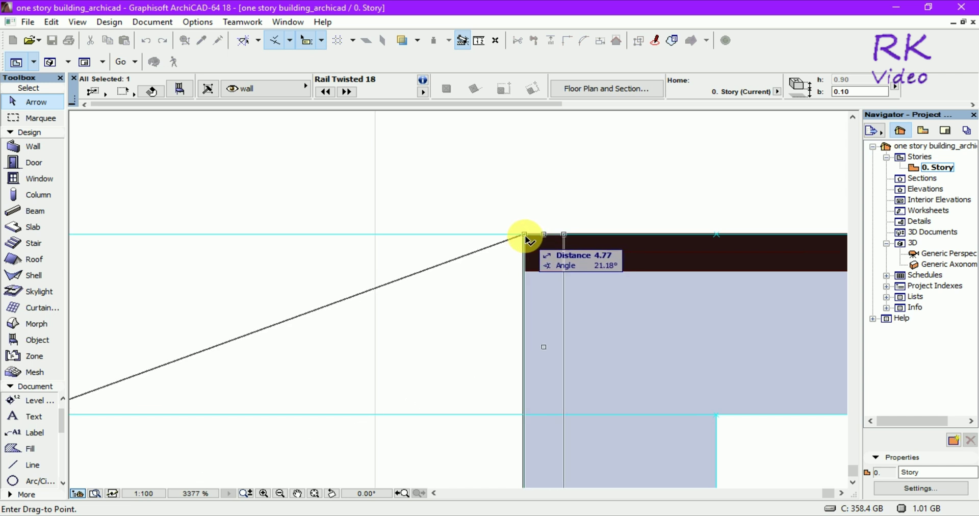
{"action": "left_click", "coordinate": [525, 236]}
{"action": "scroll", "coordinate": [422, 221], "scroll_direction": "down", "scroll_amount": 3}
{"action": "scroll", "coordinate": [403, 227], "scroll_direction": "down", "scroll_amount": 2}
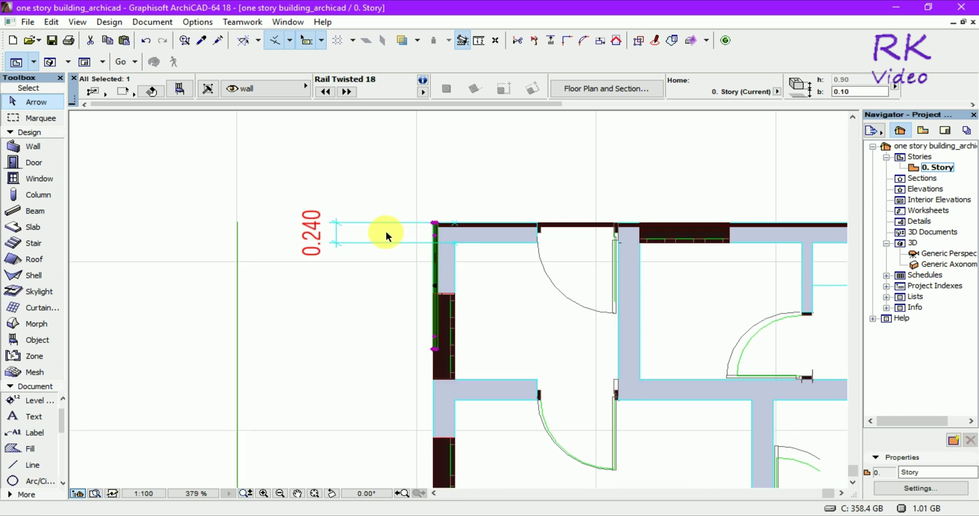
{"action": "left_click", "coordinate": [358, 322]}
{"action": "key", "text": "F3"}
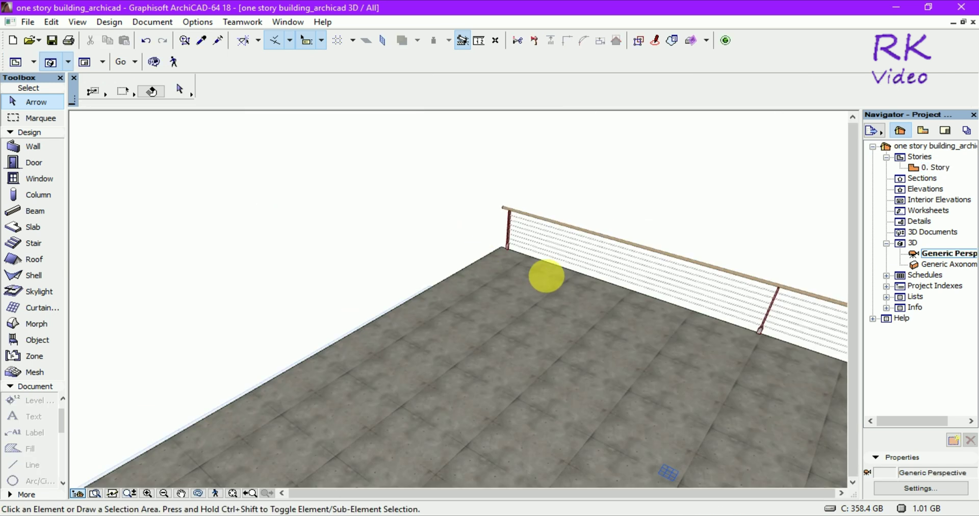
{"action": "scroll", "coordinate": [525, 217], "scroll_direction": "down", "scroll_amount": 2}
{"action": "scroll", "coordinate": [520, 212], "scroll_direction": "down", "scroll_amount": 2}
{"action": "scroll", "coordinate": [520, 212], "scroll_direction": "down", "scroll_amount": 2}
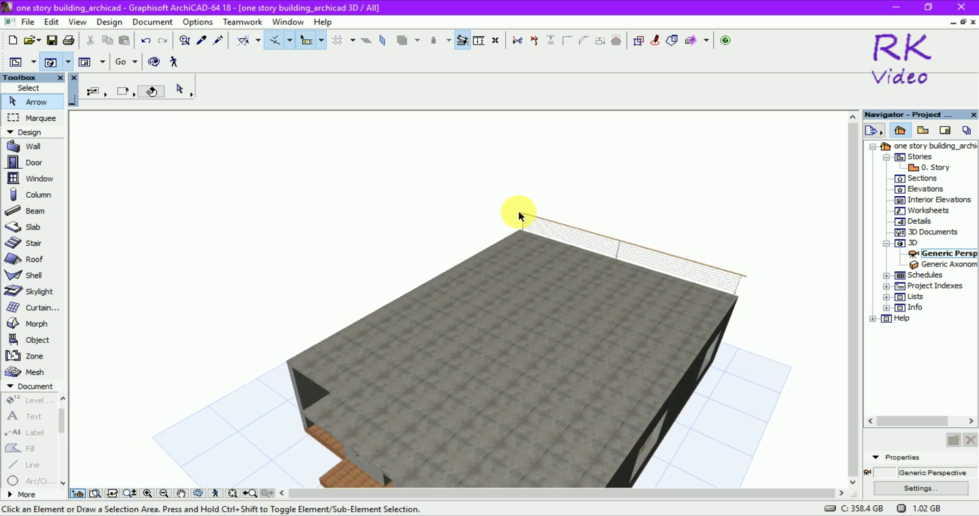
{"action": "scroll", "coordinate": [515, 230], "scroll_direction": "down", "scroll_amount": 2}
{"action": "scroll", "coordinate": [383, 363], "scroll_direction": "down", "scroll_amount": 1}
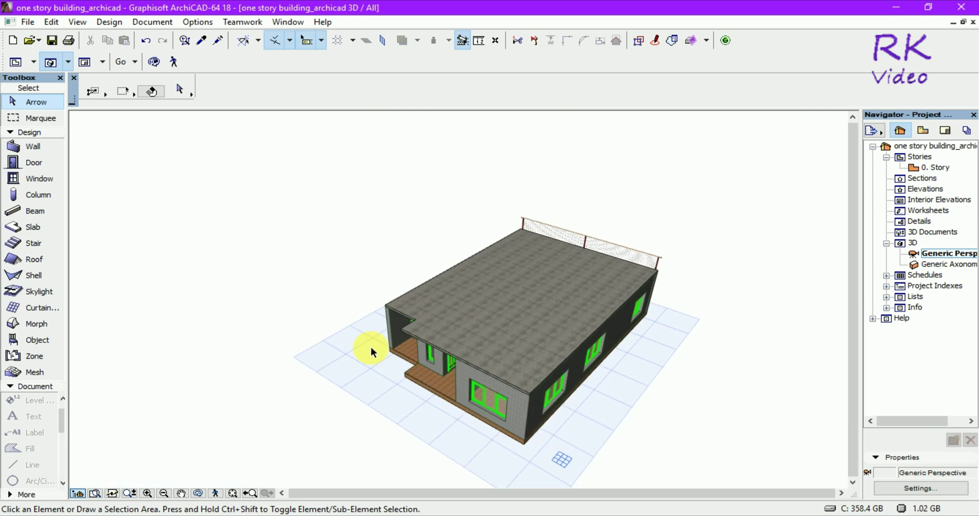
{"action": "mouse_move", "coordinate": [372, 348]}
{"action": "middle_mouse_down", "text": "shift"}
{"action": "mouse_move", "coordinate": [561, 396]}
{"action": "mouse_move", "coordinate": [724, 344]}
{"action": "middle_mouse_up", "text": "shift"}
{"action": "middle_click_drag", "start_coordinate": [408, 341], "coordinate": [297, 250], "text": "shift"}
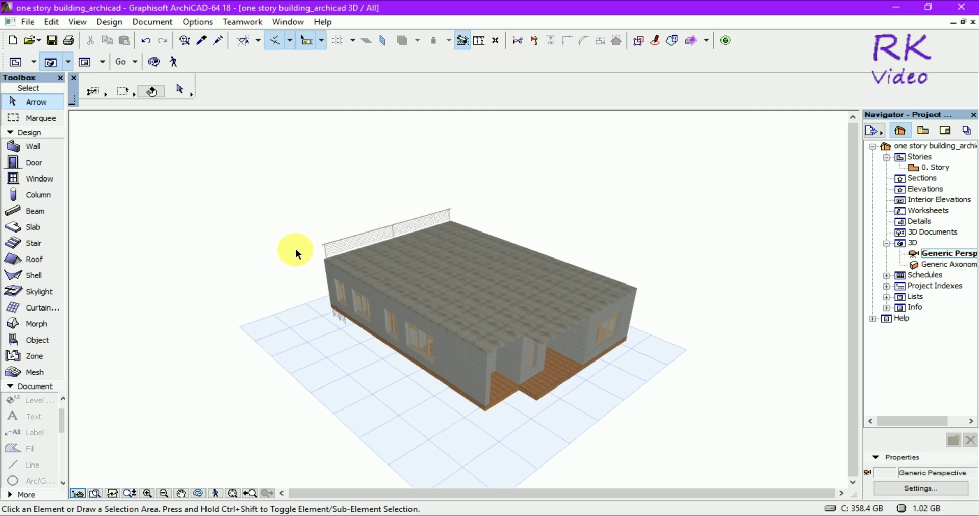
{"action": "scroll", "coordinate": [306, 260], "scroll_direction": "up", "scroll_amount": 2}
{"action": "scroll", "coordinate": [325, 306], "scroll_direction": "up", "scroll_amount": 2}
{"action": "scroll", "coordinate": [331, 342], "scroll_direction": "up", "scroll_amount": 2}
{"action": "scroll", "coordinate": [341, 354], "scroll_direction": "up", "scroll_amount": 2}
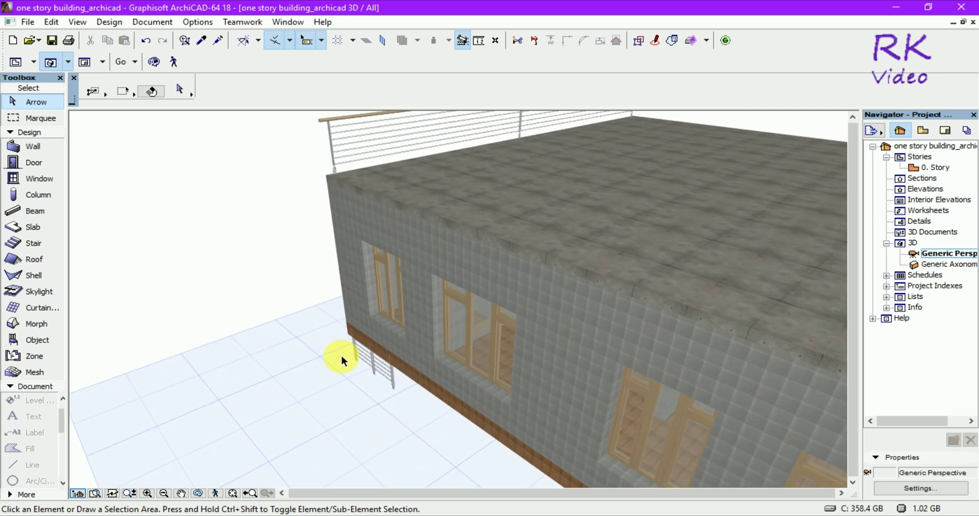
{"action": "scroll", "coordinate": [341, 357], "scroll_direction": "up", "scroll_amount": 2}
{"action": "scroll", "coordinate": [359, 359], "scroll_direction": "up", "scroll_amount": 2}
{"action": "scroll", "coordinate": [366, 360], "scroll_direction": "up", "scroll_amount": 2}
{"action": "scroll", "coordinate": [366, 363], "scroll_direction": "up", "scroll_amount": 2}
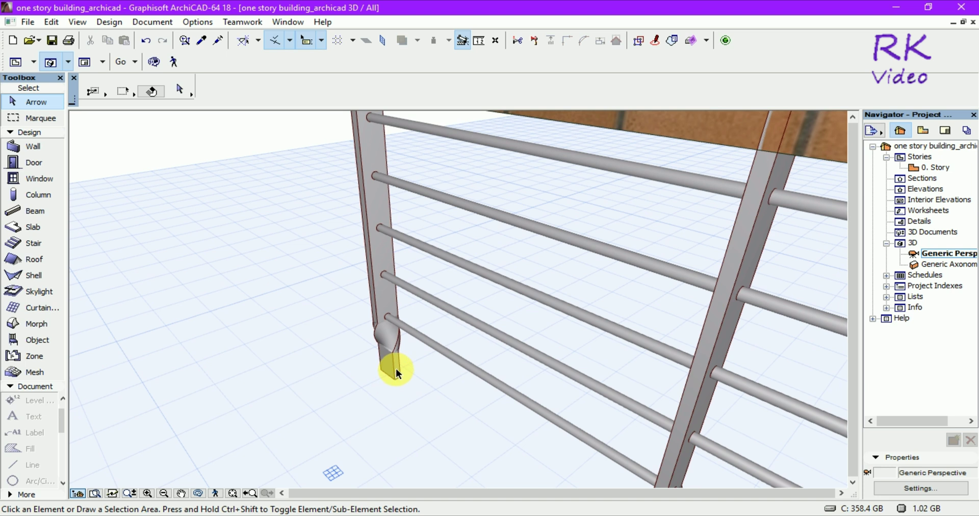
Step: Move the Rail Twisted railing so its post base sits on the roof edge corner
{"action": "left_click", "coordinate": [366, 388]}
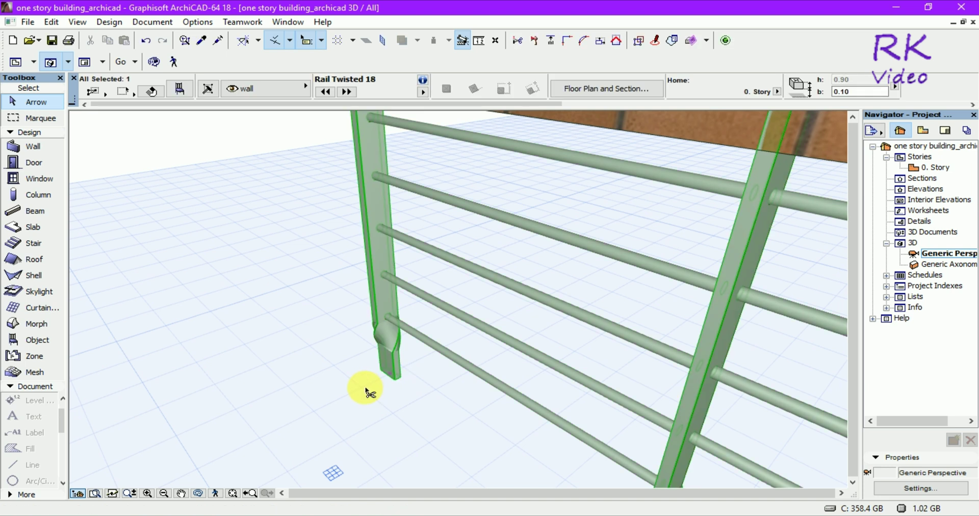
{"action": "key", "text": "ctrl+d"}
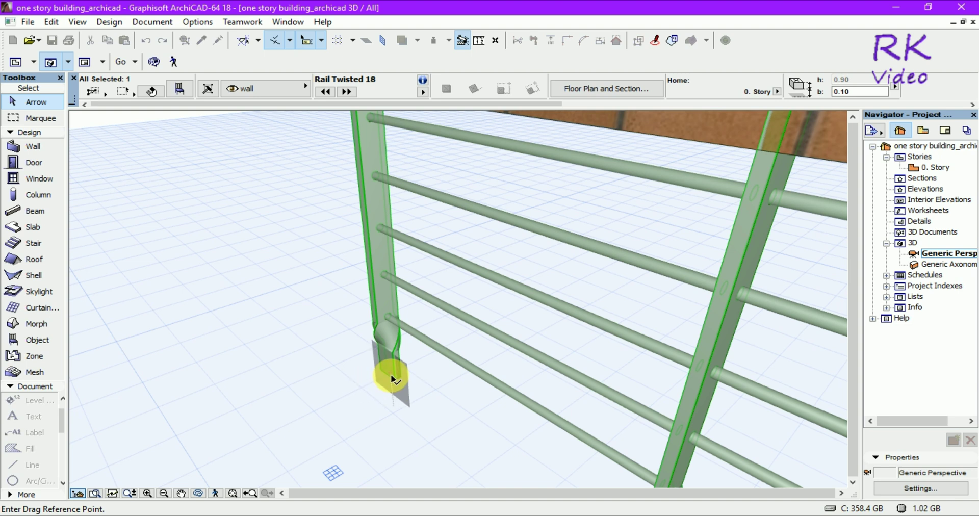
{"action": "left_click", "coordinate": [393, 377]}
{"action": "scroll", "coordinate": [344, 395], "scroll_direction": "down", "scroll_amount": 5}
{"action": "scroll", "coordinate": [383, 393], "scroll_direction": "down", "scroll_amount": 3}
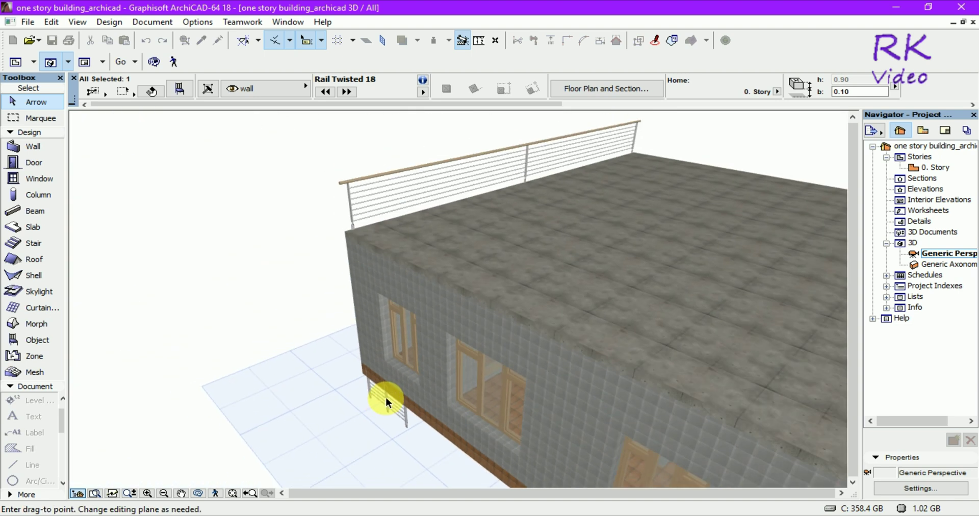
{"action": "scroll", "coordinate": [339, 225], "scroll_direction": "up", "scroll_amount": 5}
{"action": "scroll", "coordinate": [359, 233], "scroll_direction": "up", "scroll_amount": 3}
{"action": "scroll", "coordinate": [362, 232], "scroll_direction": "up", "scroll_amount": 3}
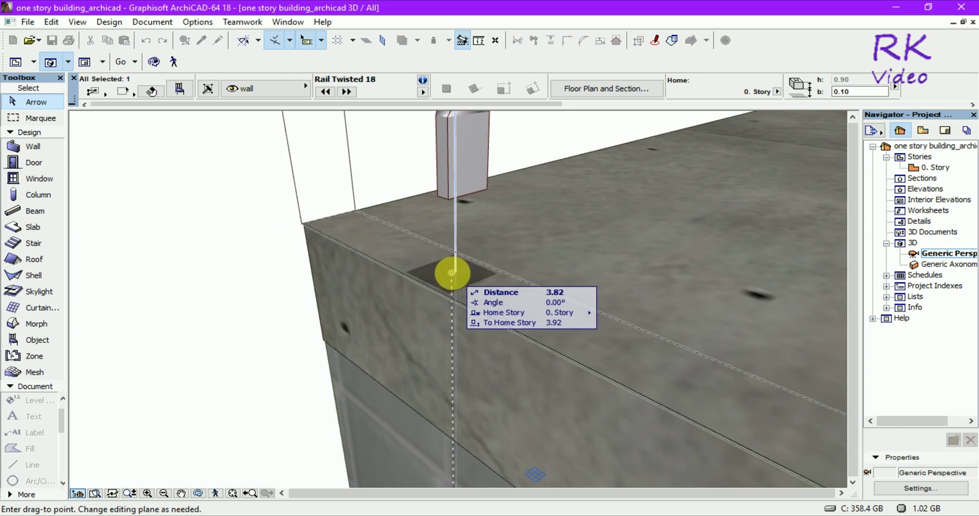
{"action": "left_click", "coordinate": [455, 276]}
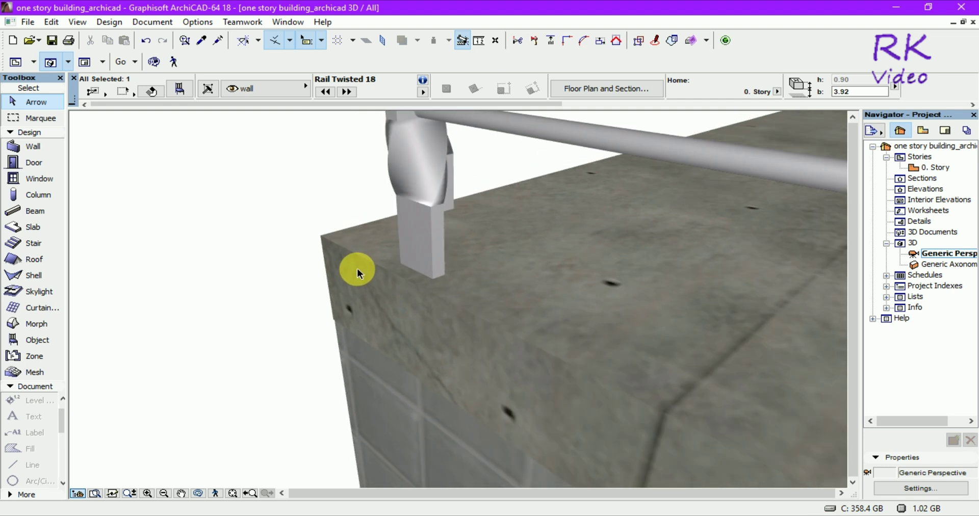
{"action": "scroll", "coordinate": [356, 271], "scroll_direction": "down", "scroll_amount": 3}
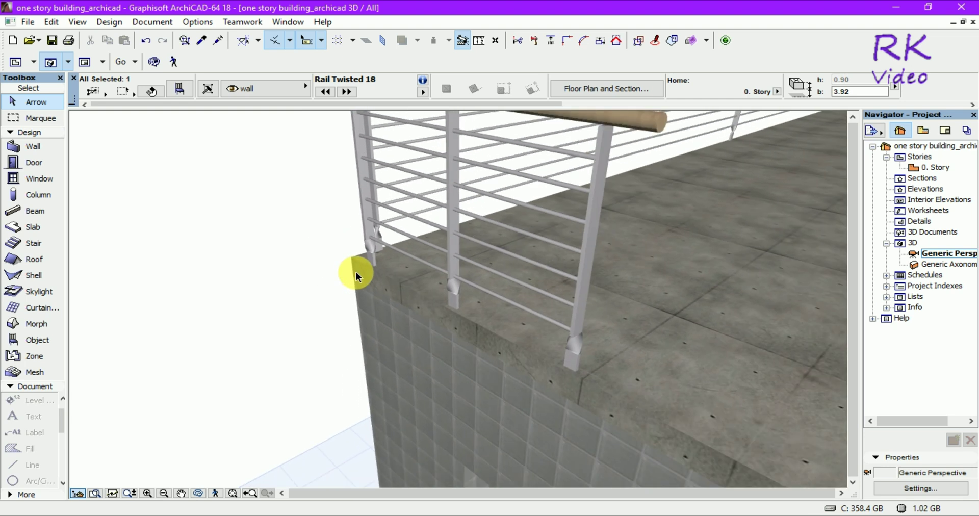
{"action": "scroll", "coordinate": [316, 369], "scroll_direction": "down", "scroll_amount": 3}
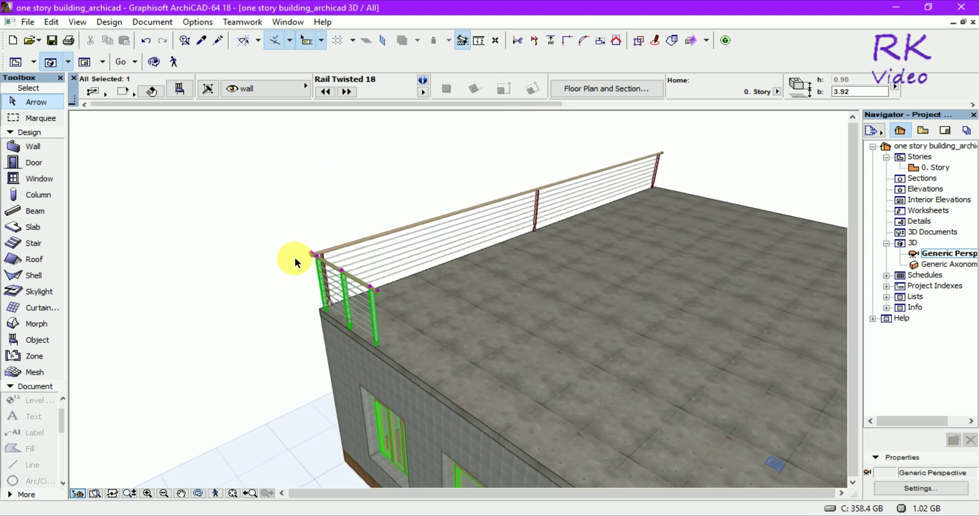
{"action": "scroll", "coordinate": [387, 296], "scroll_direction": "up", "scroll_amount": 1}
{"action": "scroll", "coordinate": [383, 295], "scroll_direction": "up", "scroll_amount": 2}
{"action": "scroll", "coordinate": [384, 295], "scroll_direction": "up", "scroll_amount": 1}
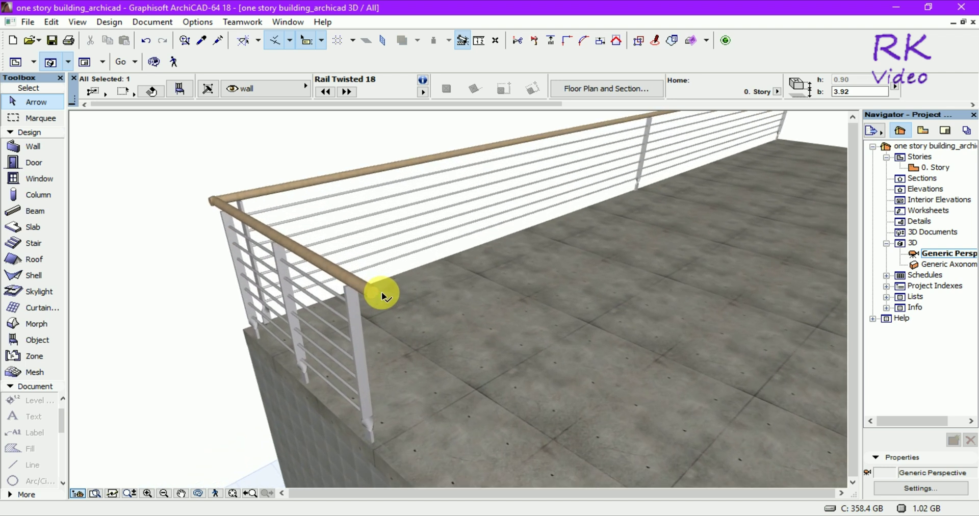
{"action": "scroll", "coordinate": [380, 294], "scroll_direction": "up", "scroll_amount": 1}
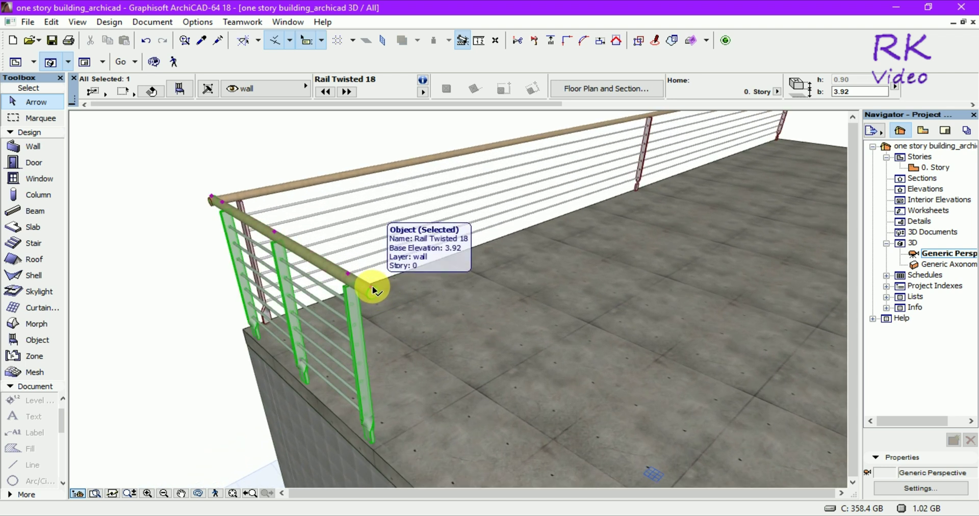
Step: Stretch the railing's end to the roof corner so it runs 12.26 along the long edge
{"action": "left_click", "coordinate": [374, 289]}
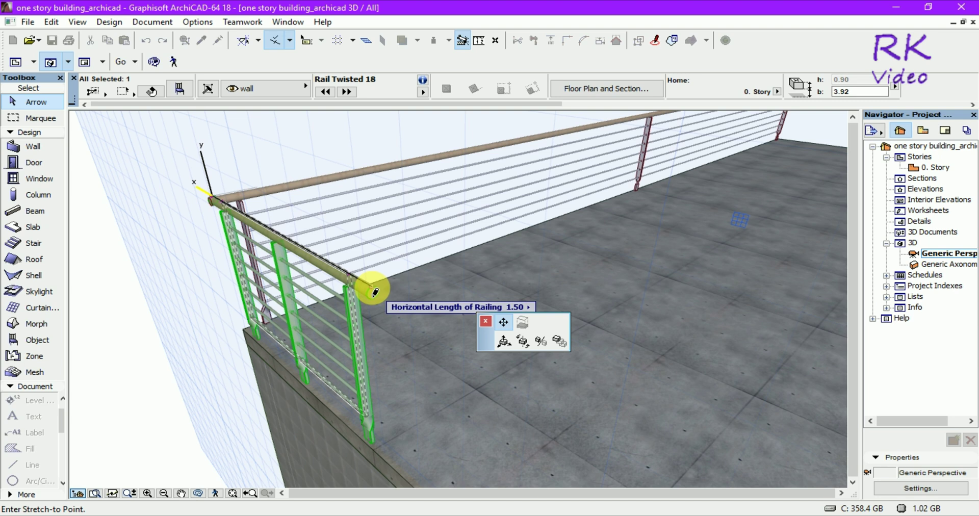
{"action": "scroll", "coordinate": [378, 280], "scroll_direction": "down", "scroll_amount": 3}
{"action": "scroll", "coordinate": [439, 278], "scroll_direction": "down", "scroll_amount": 2}
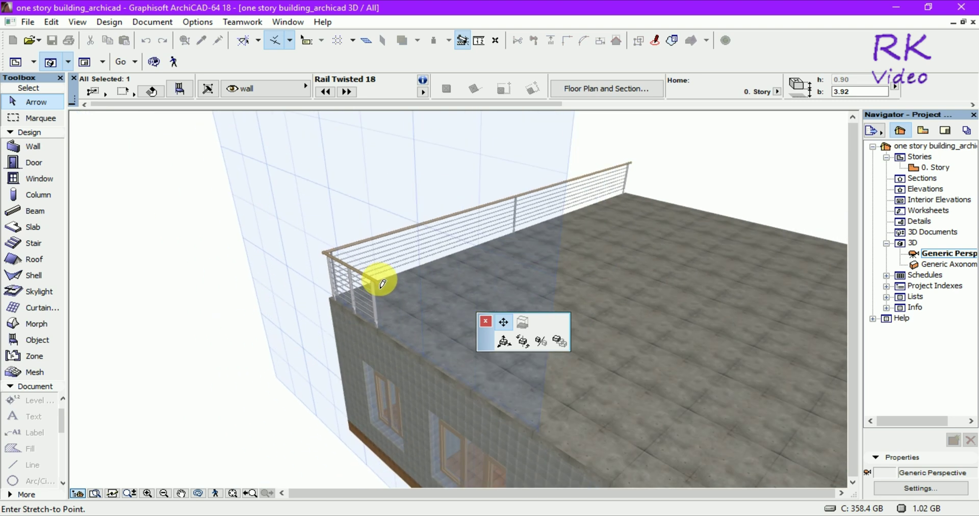
{"action": "scroll", "coordinate": [382, 284], "scroll_direction": "down", "scroll_amount": 2}
{"action": "scroll", "coordinate": [380, 282], "scroll_direction": "down", "scroll_amount": 2}
{"action": "scroll", "coordinate": [377, 280], "scroll_direction": "down", "scroll_amount": 2}
{"action": "scroll", "coordinate": [379, 280], "scroll_direction": "down", "scroll_amount": 1}
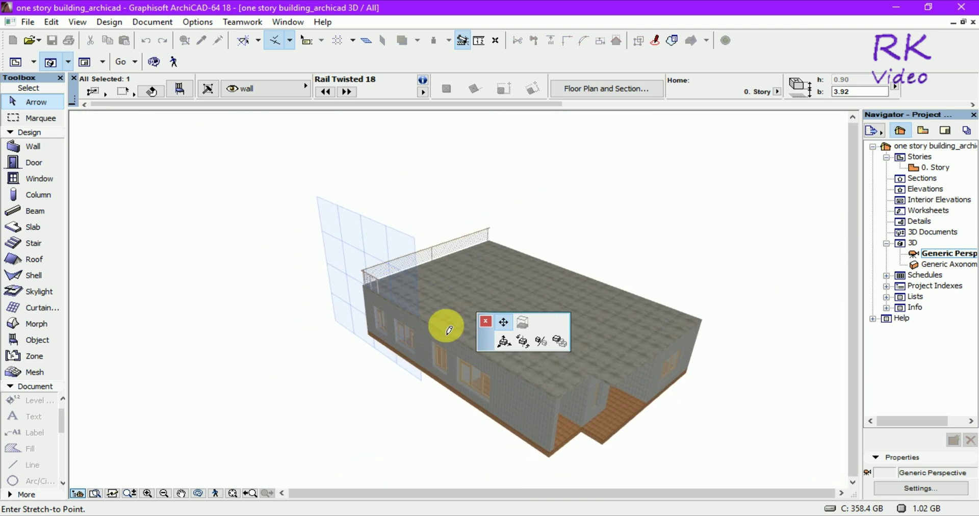
{"action": "scroll", "coordinate": [566, 388], "scroll_direction": "up", "scroll_amount": 2}
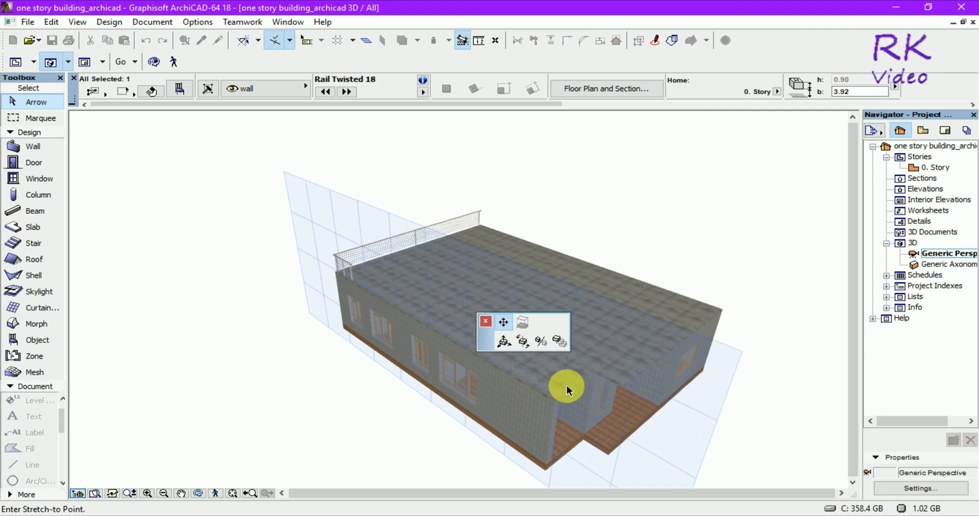
{"action": "scroll", "coordinate": [564, 393], "scroll_direction": "up", "scroll_amount": 2}
{"action": "scroll", "coordinate": [556, 403], "scroll_direction": "up", "scroll_amount": 2}
{"action": "scroll", "coordinate": [550, 408], "scroll_direction": "up", "scroll_amount": 2}
{"action": "scroll", "coordinate": [551, 407], "scroll_direction": "up", "scroll_amount": 2}
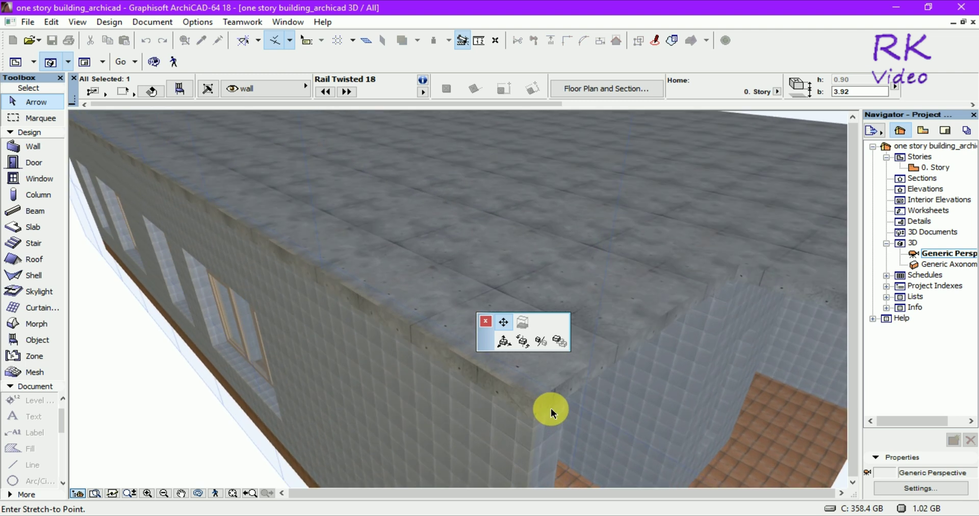
{"action": "scroll", "coordinate": [541, 400], "scroll_direction": "up", "scroll_amount": 1}
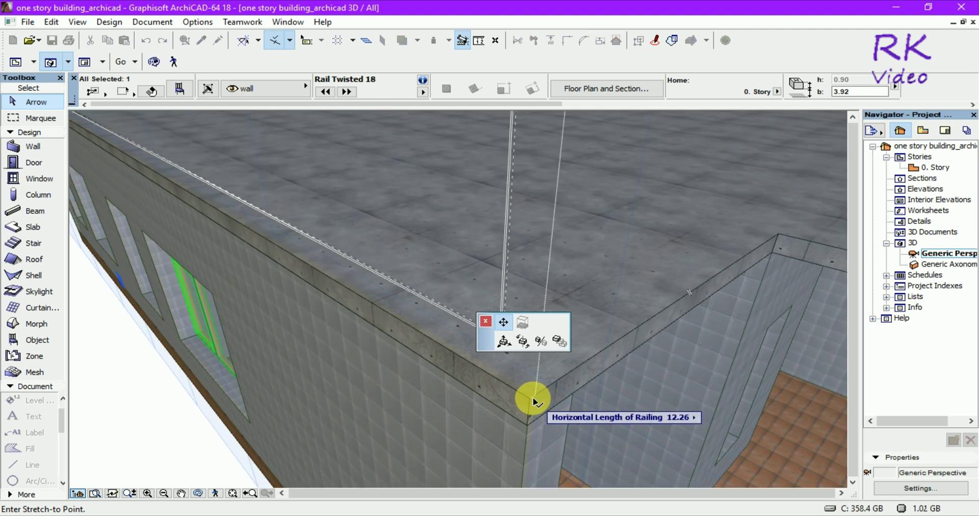
{"action": "left_click", "coordinate": [534, 401]}
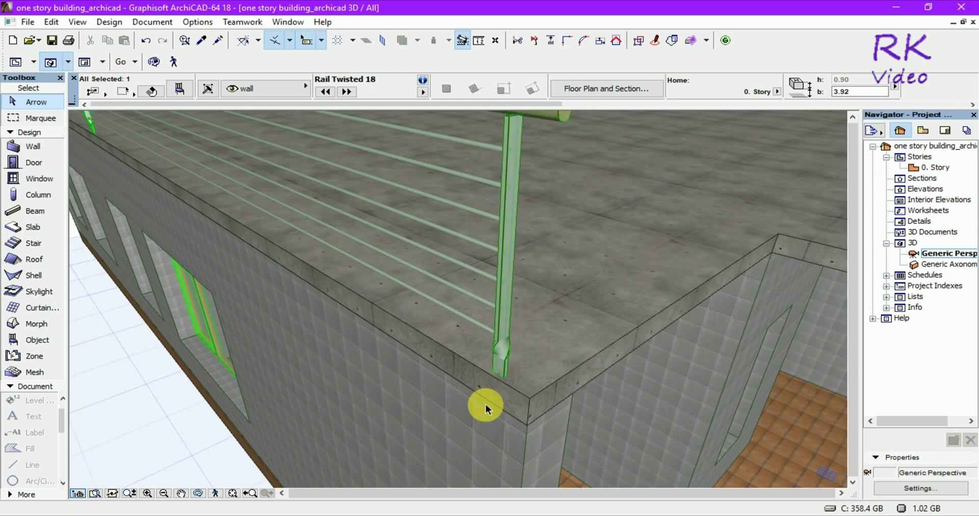
{"action": "scroll", "coordinate": [482, 406], "scroll_direction": "down", "scroll_amount": 3}
{"action": "scroll", "coordinate": [459, 400], "scroll_direction": "down", "scroll_amount": 3}
{"action": "scroll", "coordinate": [403, 382], "scroll_direction": "down", "scroll_amount": 2}
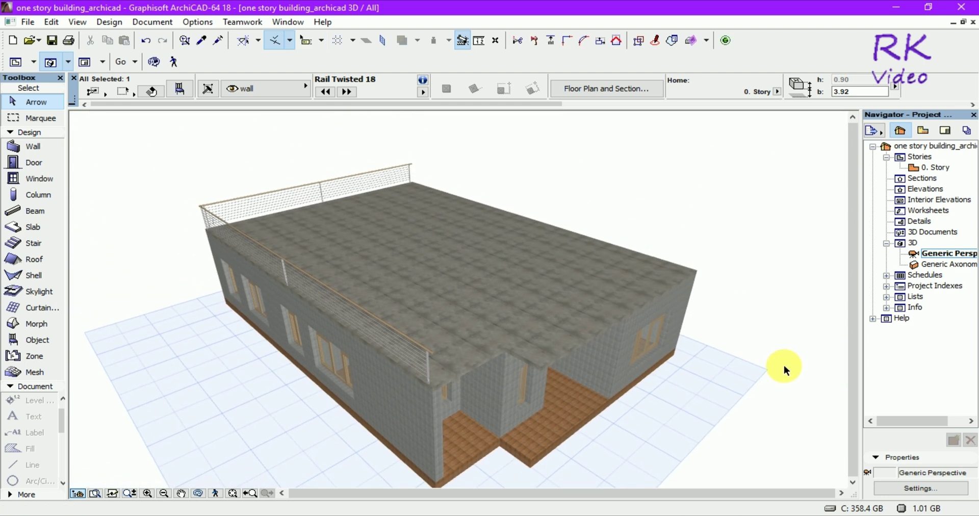
{"action": "scroll", "coordinate": [406, 272], "scroll_direction": "down", "scroll_amount": 2}
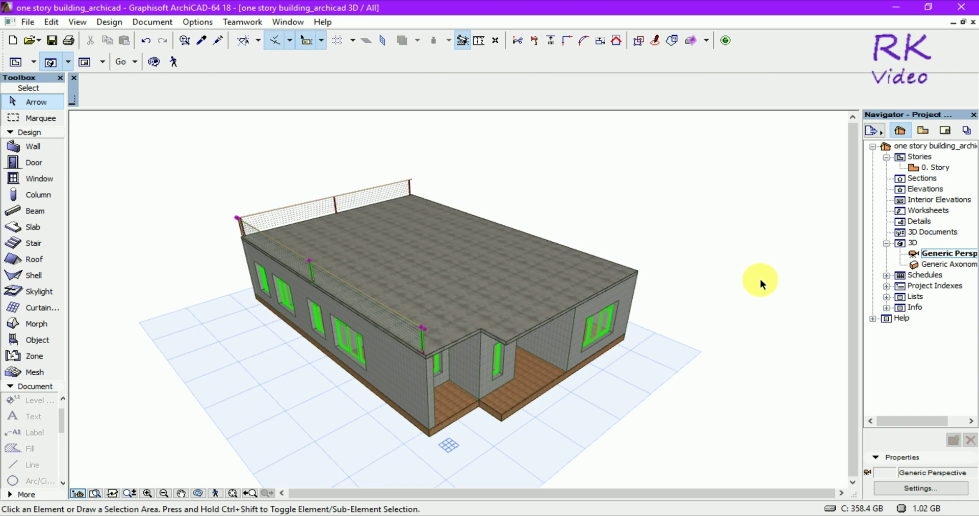
Step: Select the roof-edge railing and start a Drag a Copy with Ctrl+Shift+D
{"action": "mouse_move", "coordinate": [752, 297]}
{"action": "middle_mouse_down", "text": "shift"}
{"action": "mouse_move", "coordinate": [376, 306]}
{"action": "mouse_move", "coordinate": [375, 326]}
{"action": "mouse_move", "coordinate": [561, 338]}
{"action": "mouse_move", "coordinate": [748, 338]}
{"action": "mouse_move", "coordinate": [763, 326]}
{"action": "middle_mouse_up", "text": "shift"}
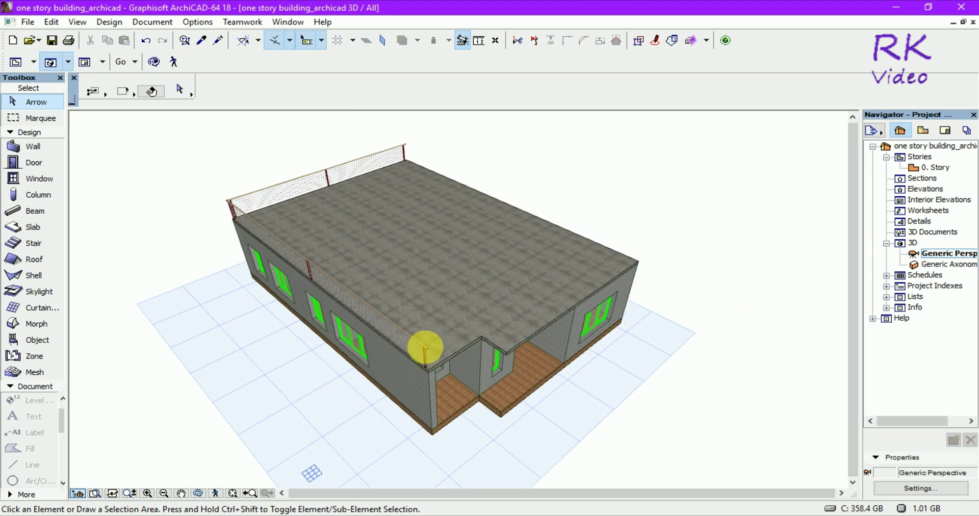
{"action": "left_click", "coordinate": [426, 353]}
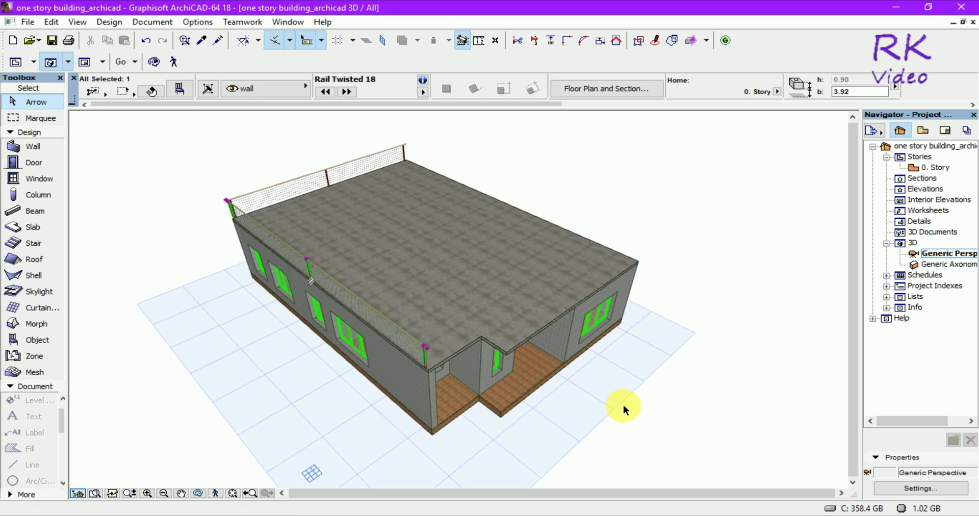
{"action": "key", "text": "ctrl+shift+d"}
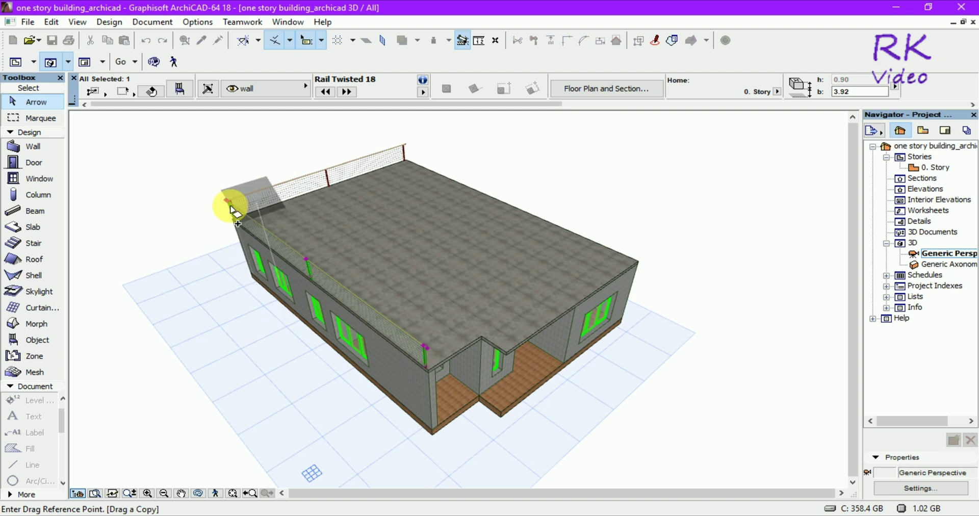
{"action": "scroll", "coordinate": [230, 209], "scroll_direction": "up", "scroll_amount": 2}
{"action": "scroll", "coordinate": [230, 209], "scroll_direction": "up", "scroll_amount": 2}
{"action": "scroll", "coordinate": [232, 214], "scroll_direction": "up", "scroll_amount": 2}
{"action": "scroll", "coordinate": [239, 230], "scroll_direction": "up", "scroll_amount": 2}
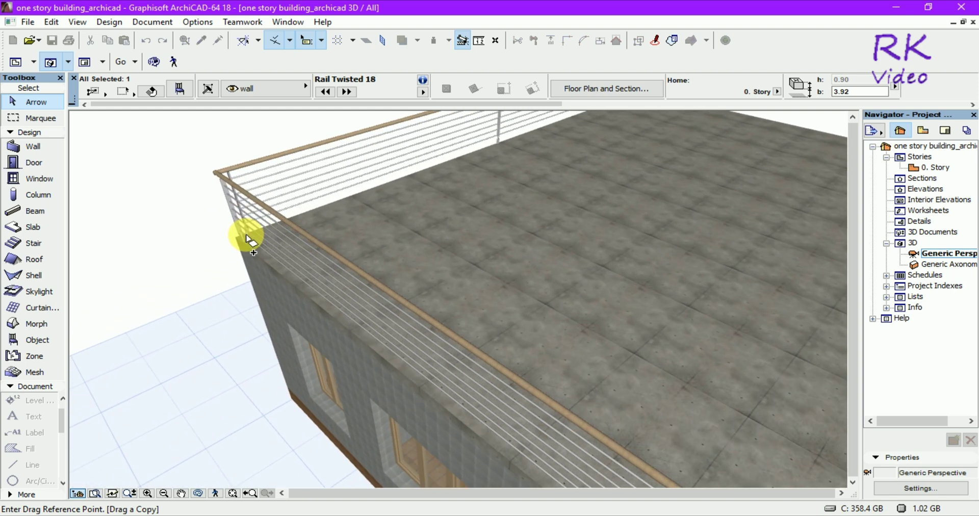
{"action": "scroll", "coordinate": [248, 239], "scroll_direction": "up", "scroll_amount": 2}
{"action": "scroll", "coordinate": [246, 235], "scroll_direction": "up", "scroll_amount": 2}
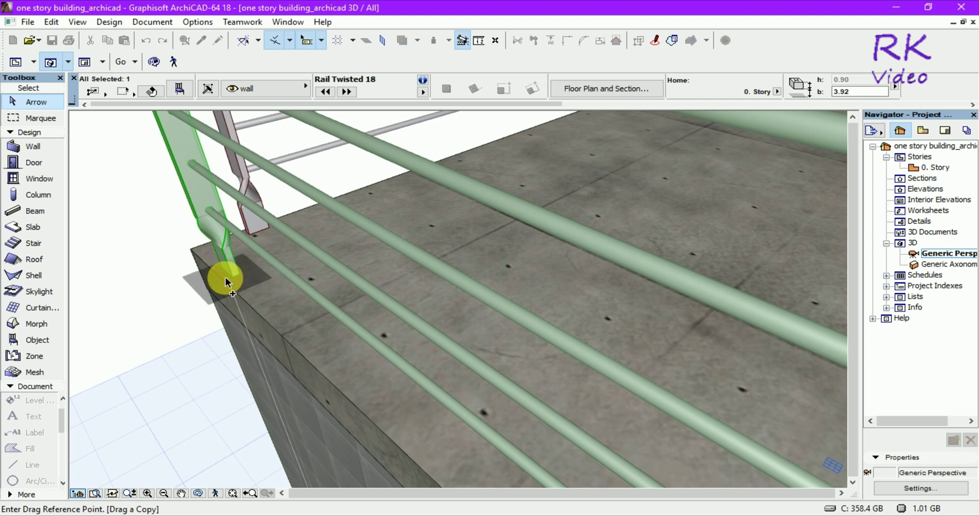
{"action": "scroll", "coordinate": [226, 282], "scroll_direction": "down", "scroll_amount": 2}
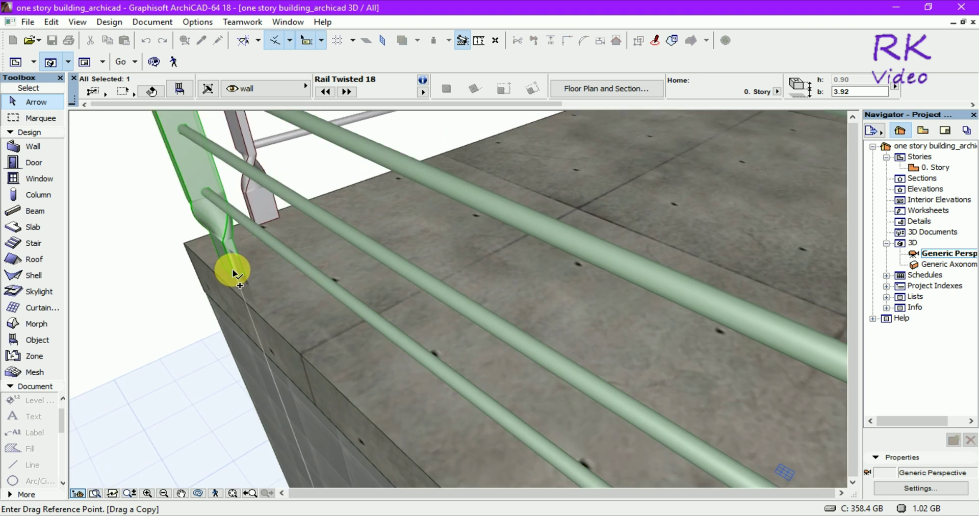
{"action": "scroll", "coordinate": [185, 246], "scroll_direction": "up", "scroll_amount": 2}
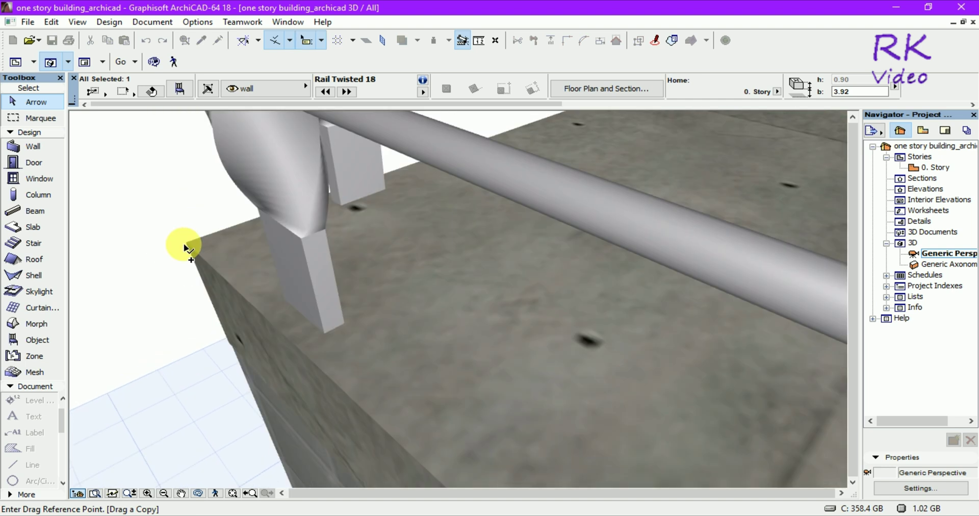
{"action": "scroll", "coordinate": [186, 248], "scroll_direction": "up", "scroll_amount": 2}
{"action": "scroll", "coordinate": [180, 245], "scroll_direction": "down", "scroll_amount": 3}
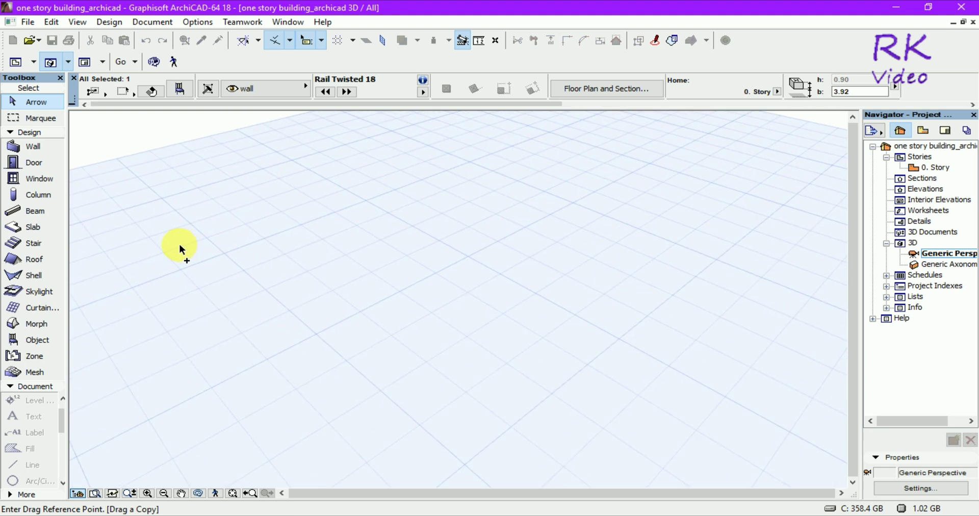
{"action": "scroll", "coordinate": [199, 267], "scroll_direction": "up", "scroll_amount": 2}
{"action": "scroll", "coordinate": [211, 274], "scroll_direction": "up", "scroll_amount": 3}
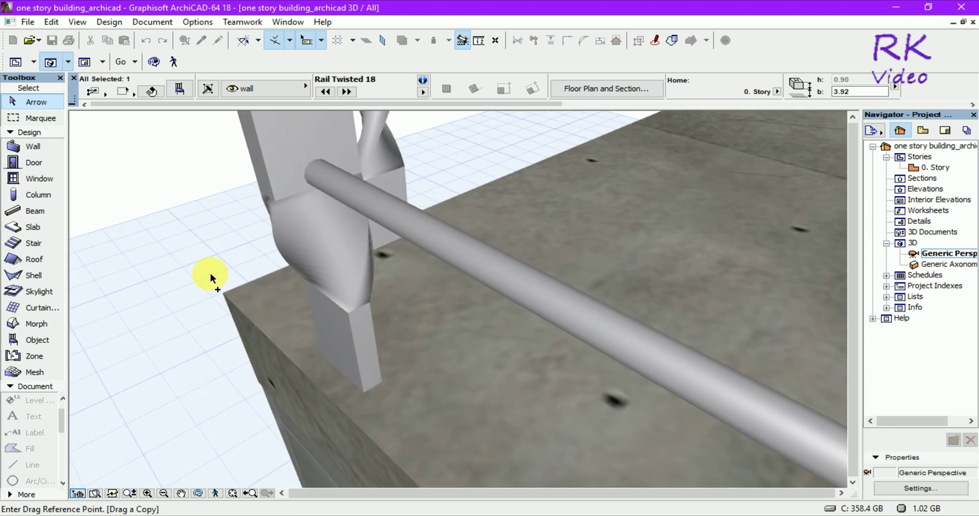
Step: Place the copy from the railing corner to the far roof corner along the adjoining edge
{"action": "left_click", "coordinate": [224, 296]}
{"action": "scroll", "coordinate": [189, 377], "scroll_direction": "down", "scroll_amount": 3}
{"action": "scroll", "coordinate": [204, 401], "scroll_direction": "down", "scroll_amount": 2}
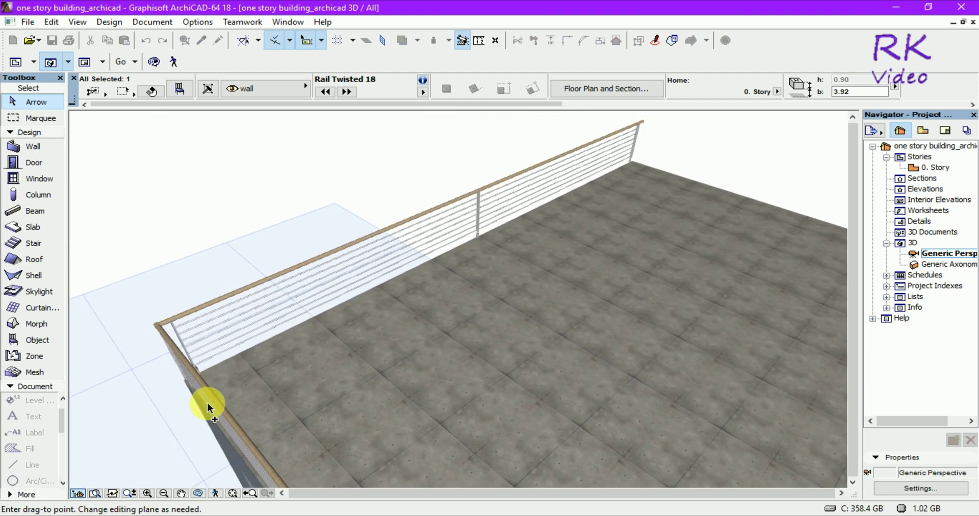
{"action": "scroll", "coordinate": [208, 404], "scroll_direction": "down", "scroll_amount": 3}
{"action": "scroll", "coordinate": [575, 197], "scroll_direction": "down", "scroll_amount": 2}
{"action": "scroll", "coordinate": [571, 197], "scroll_direction": "up", "scroll_amount": 3}
{"action": "scroll", "coordinate": [565, 198], "scroll_direction": "up", "scroll_amount": 2}
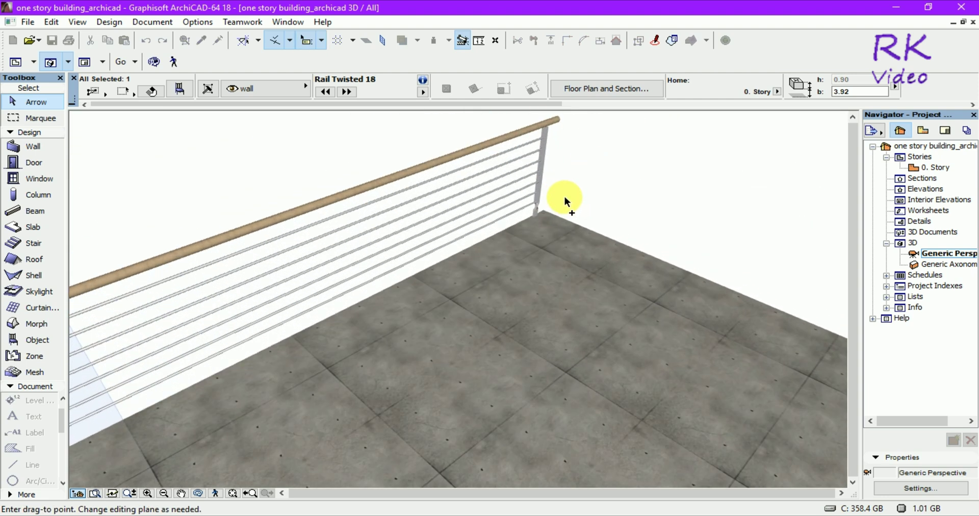
{"action": "scroll", "coordinate": [563, 199], "scroll_direction": "up", "scroll_amount": 2}
{"action": "scroll", "coordinate": [561, 203], "scroll_direction": "up", "scroll_amount": 2}
{"action": "scroll", "coordinate": [560, 203], "scroll_direction": "up", "scroll_amount": 2}
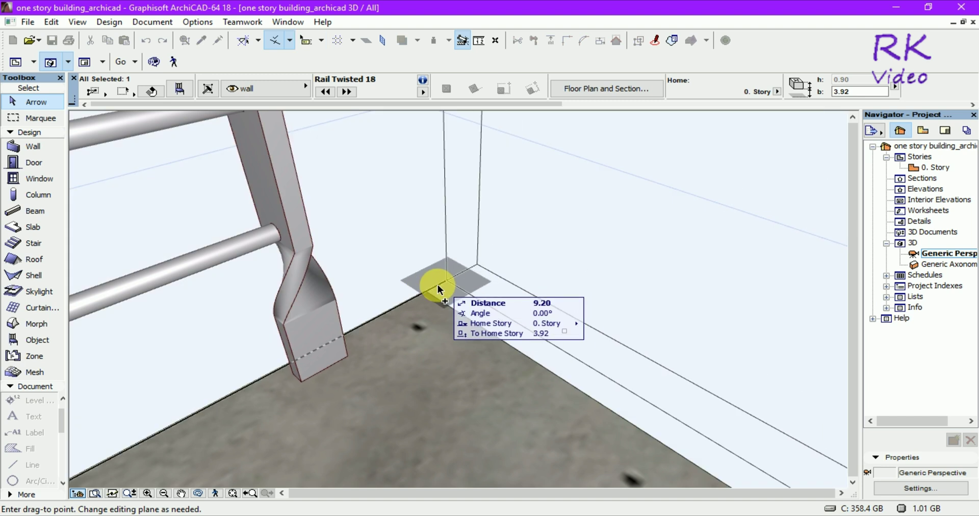
{"action": "left_click", "coordinate": [427, 294]}
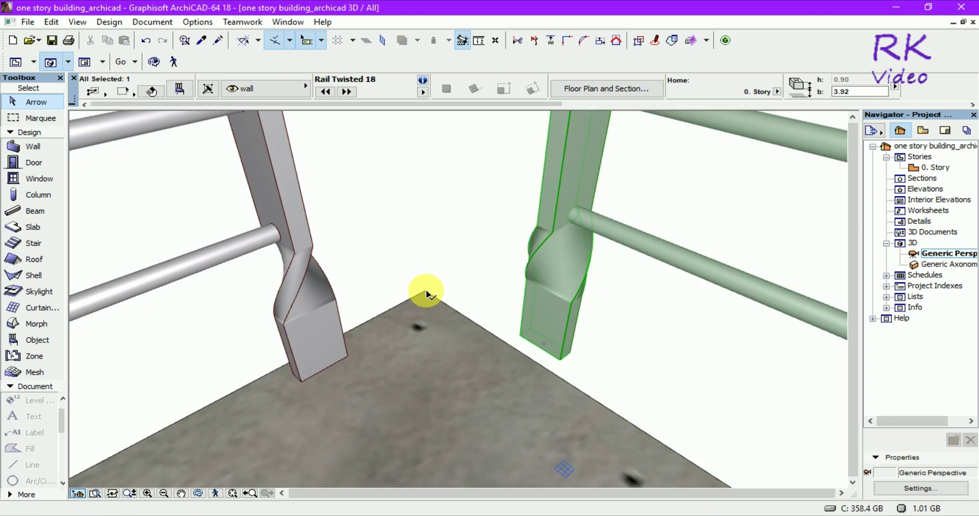
{"action": "scroll", "coordinate": [417, 283], "scroll_direction": "down", "scroll_amount": 5}
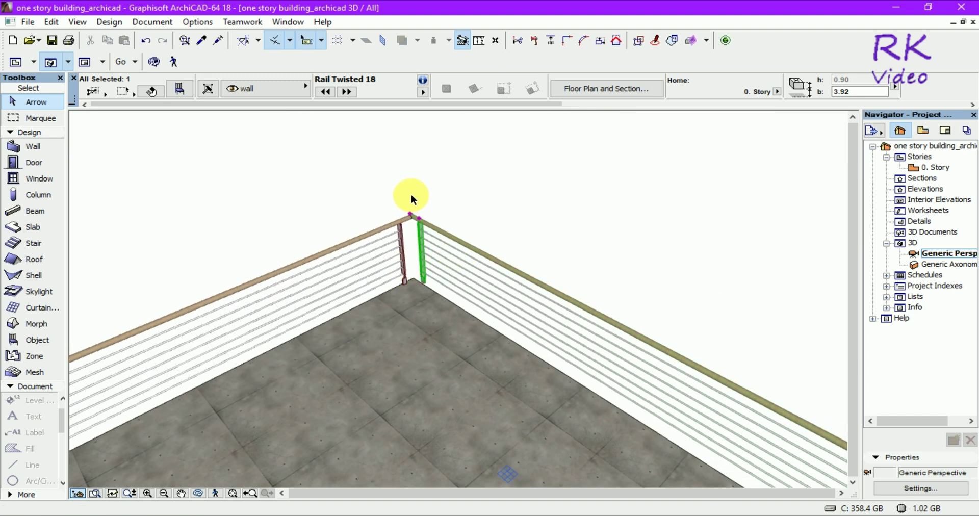
{"action": "scroll", "coordinate": [408, 192], "scroll_direction": "down", "scroll_amount": 3}
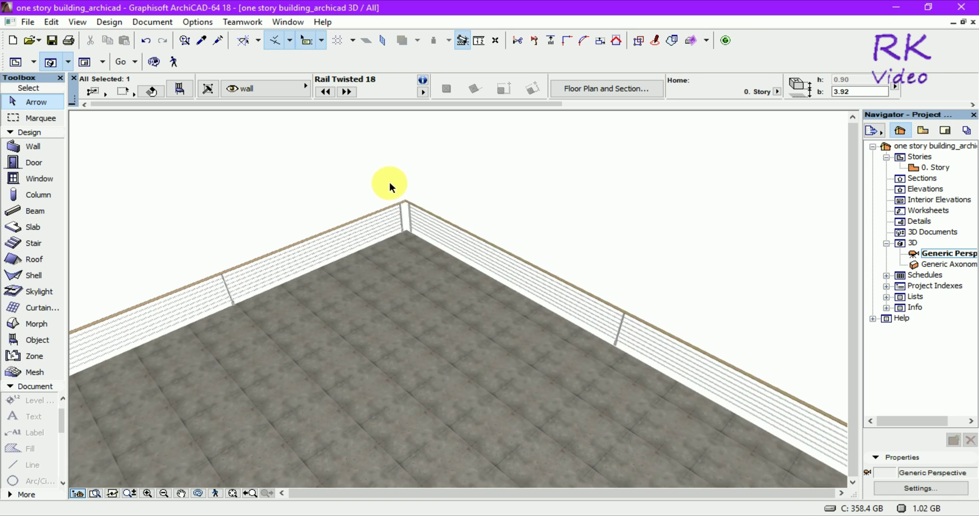
{"action": "scroll", "coordinate": [389, 182], "scroll_direction": "down", "scroll_amount": 2}
{"action": "scroll", "coordinate": [389, 182], "scroll_direction": "down", "scroll_amount": 2}
{"action": "scroll", "coordinate": [389, 182], "scroll_direction": "down", "scroll_amount": 2}
{"action": "scroll", "coordinate": [390, 181], "scroll_direction": "down", "scroll_amount": 1}
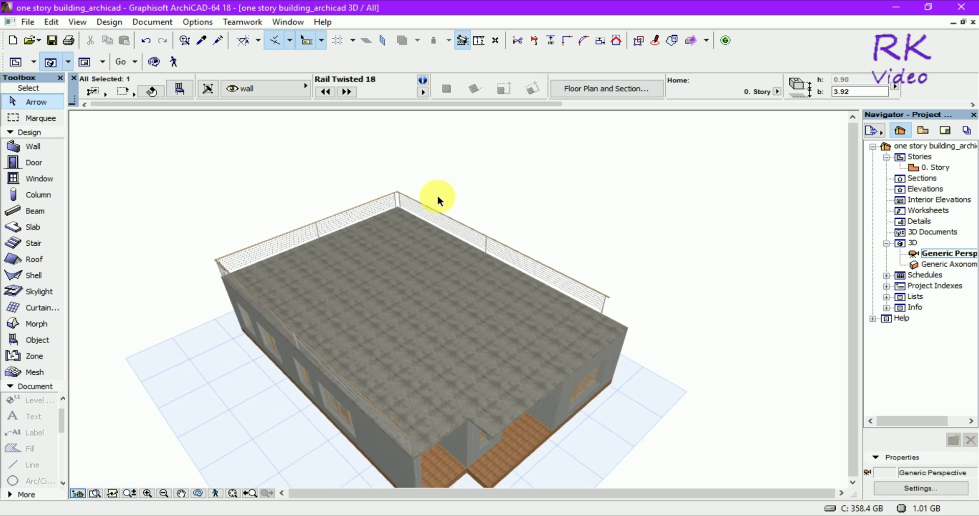
{"action": "mouse_move", "coordinate": [440, 199]}
{"action": "middle_mouse_down", "text": "shift"}
{"action": "mouse_move", "coordinate": [519, 229]}
{"action": "mouse_move", "coordinate": [735, 347]}
{"action": "mouse_move", "coordinate": [684, 335]}
{"action": "mouse_move", "coordinate": [658, 359]}
{"action": "mouse_move", "coordinate": [265, 286]}
{"action": "mouse_move", "coordinate": [265, 330]}
{"action": "middle_mouse_up", "text": "shift"}
Step: On the floor plan, make Rail Twisted 18 the default object and place railings below the building
{"action": "scroll", "coordinate": [286, 323], "scroll_direction": "down", "scroll_amount": 2}
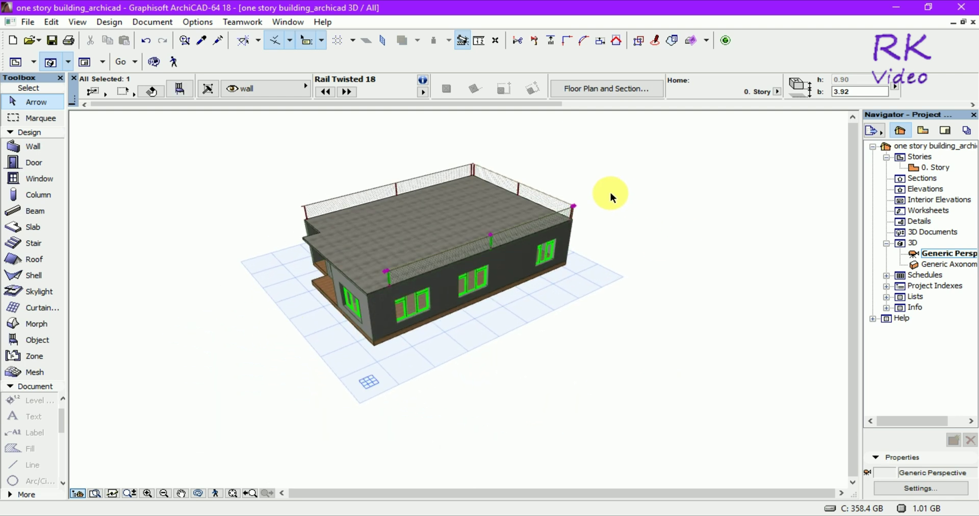
{"action": "key", "text": "F2"}
{"action": "scroll", "coordinate": [314, 318], "scroll_direction": "down", "scroll_amount": 3}
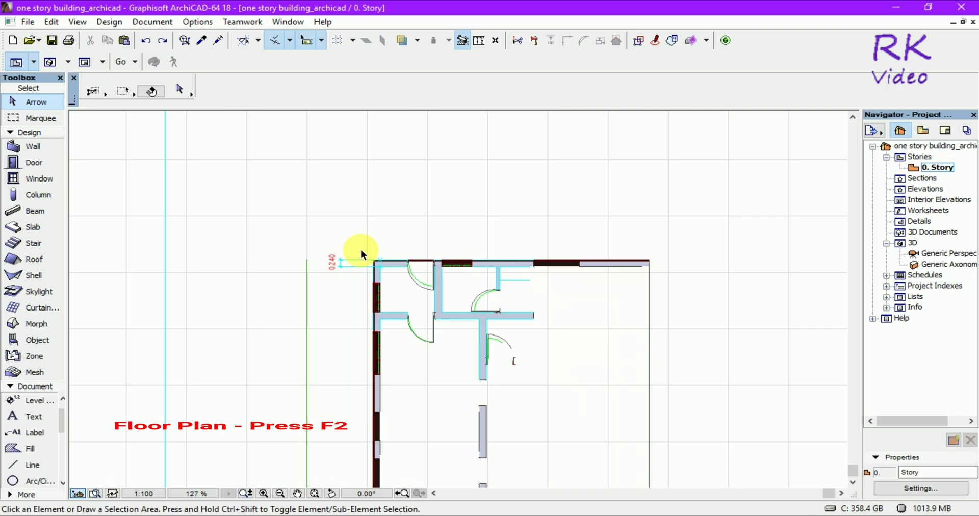
{"action": "scroll", "coordinate": [396, 249], "scroll_direction": "down", "scroll_amount": 2}
{"action": "scroll", "coordinate": [396, 249], "scroll_direction": "down", "scroll_amount": 2}
{"action": "scroll", "coordinate": [406, 393], "scroll_direction": "up", "scroll_amount": 3}
{"action": "scroll", "coordinate": [431, 378], "scroll_direction": "up", "scroll_amount": 3}
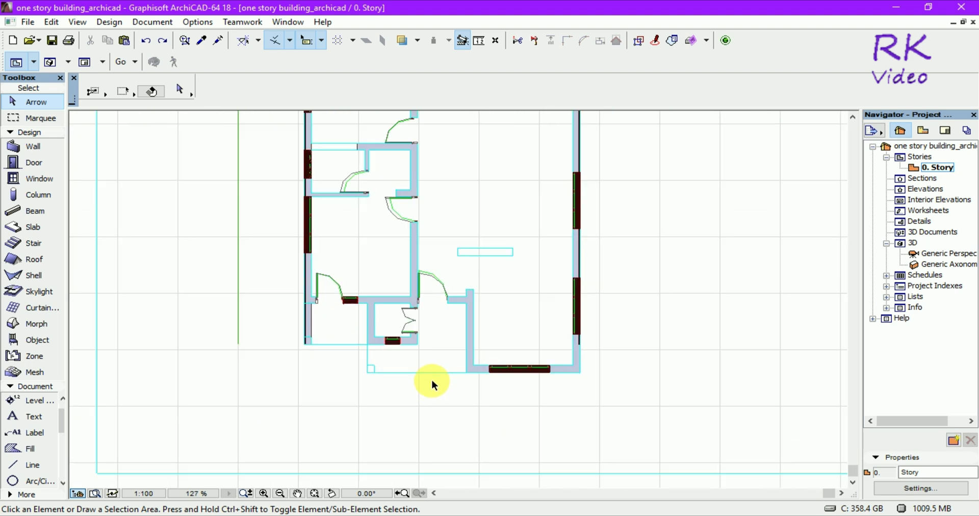
{"action": "scroll", "coordinate": [431, 379], "scroll_direction": "up", "scroll_amount": 1}
{"action": "scroll", "coordinate": [471, 414], "scroll_direction": "down", "scroll_amount": 2}
{"action": "scroll", "coordinate": [471, 414], "scroll_direction": "down", "scroll_amount": 2}
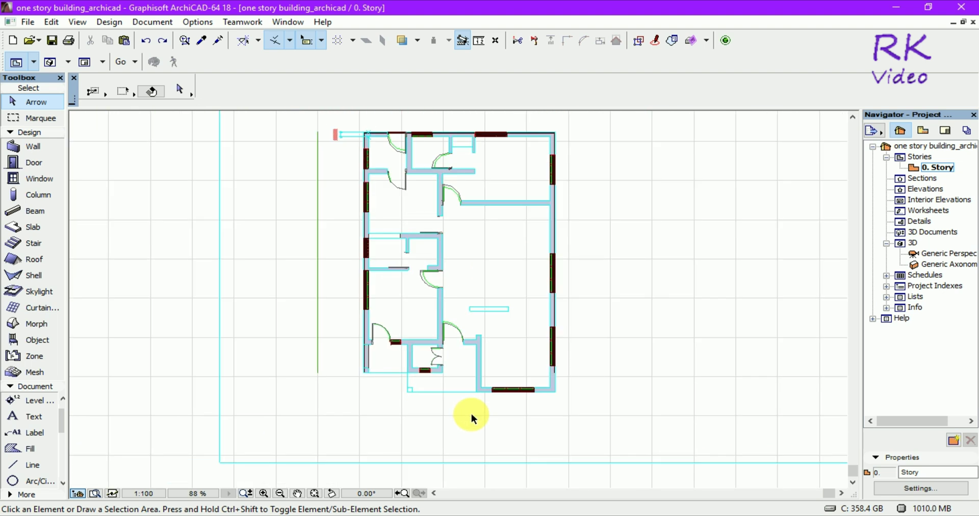
{"action": "left_click", "coordinate": [46, 339]}
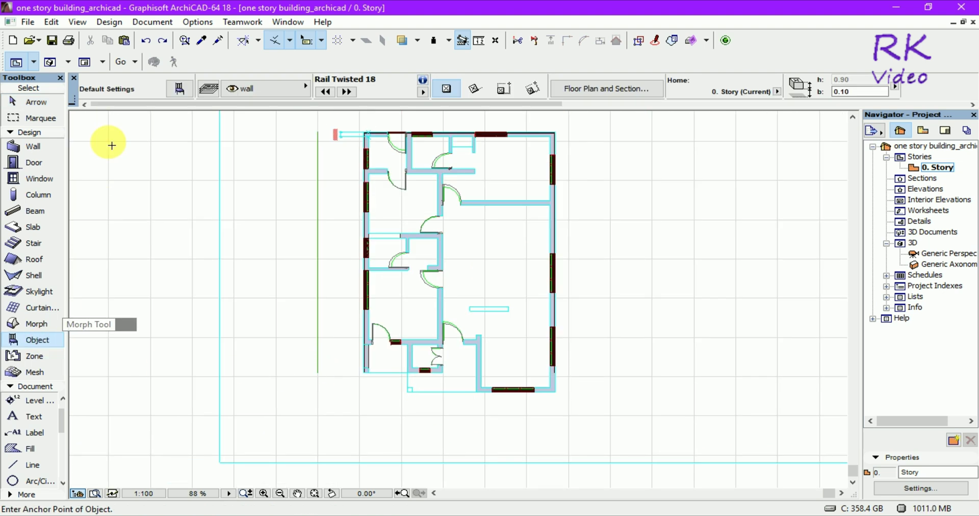
{"action": "left_click", "coordinate": [180, 89]}
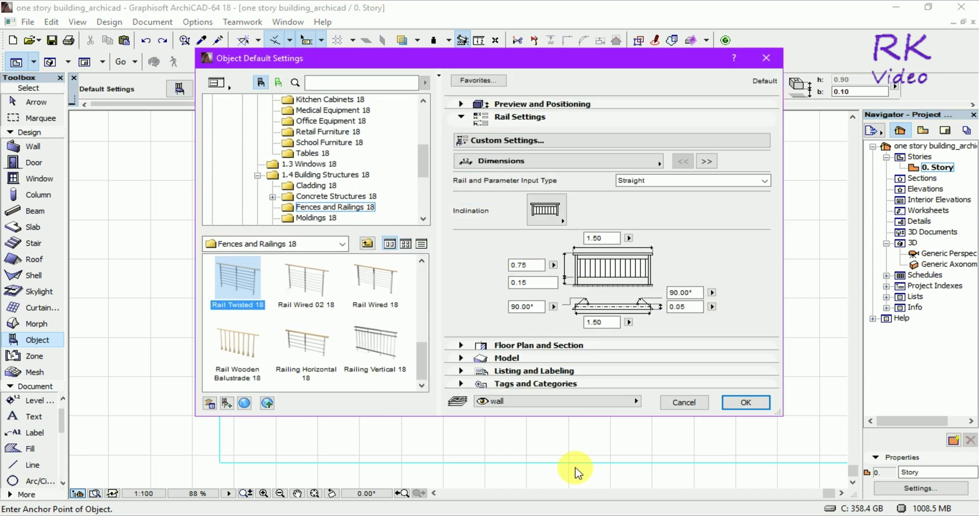
{"action": "left_click", "coordinate": [746, 402]}
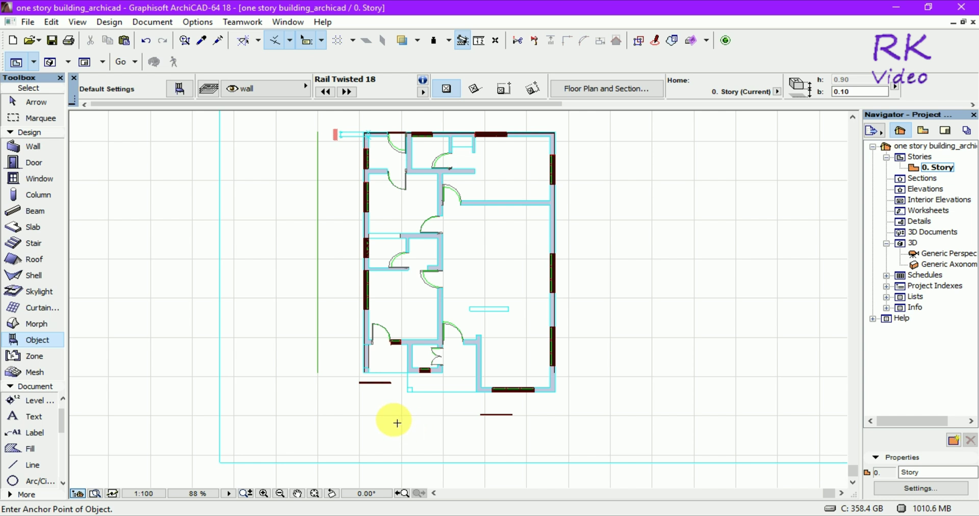
{"action": "left_click", "coordinate": [397, 423]}
{"action": "key", "text": "Escape"}
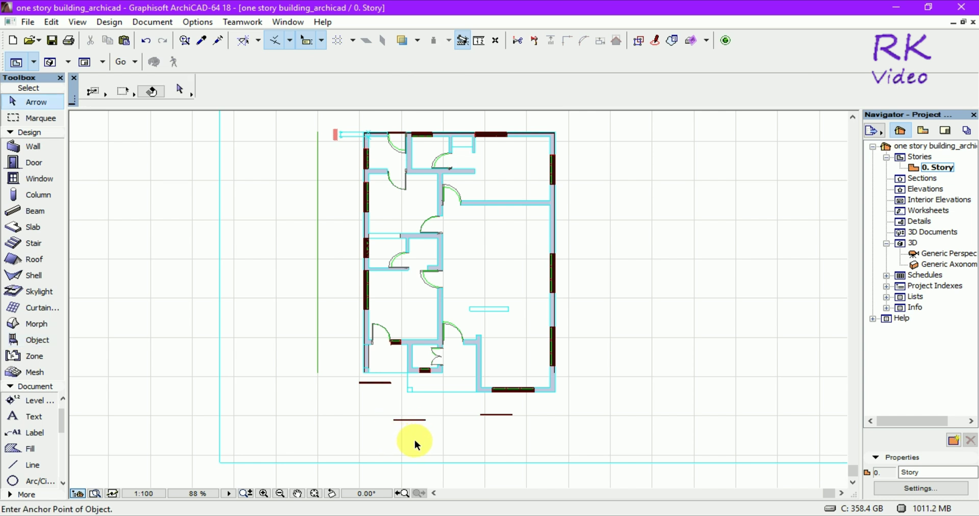
Step: Open the 3D view and orbit and zoom to inspect the three ground railings before the entrance
{"action": "key", "text": "F3"}
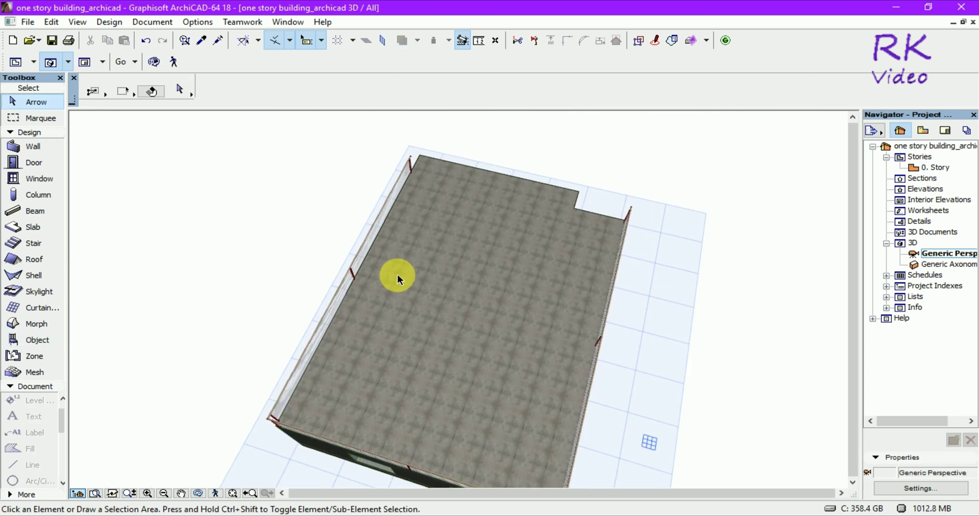
{"action": "scroll", "coordinate": [396, 272], "scroll_direction": "down", "scroll_amount": 3}
{"action": "scroll", "coordinate": [397, 273], "scroll_direction": "down", "scroll_amount": 2}
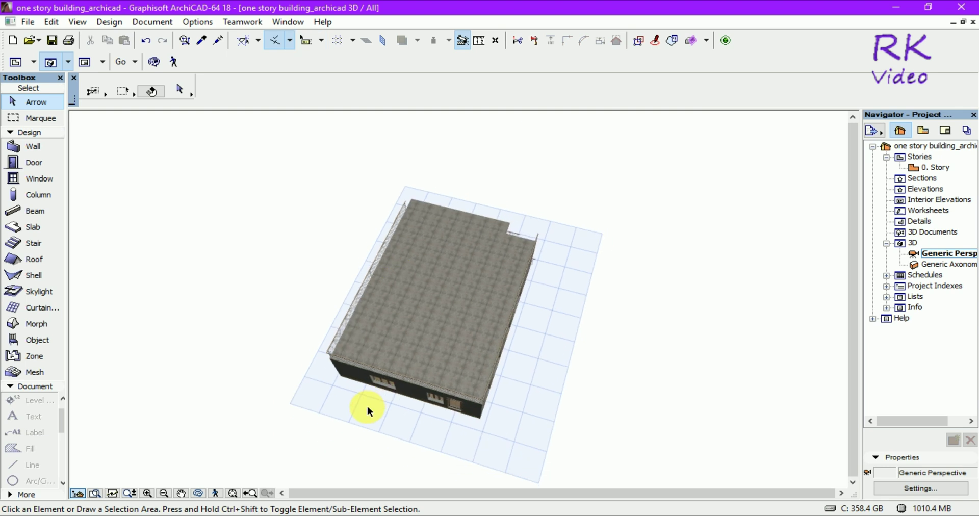
{"action": "scroll", "coordinate": [367, 406], "scroll_direction": "up", "scroll_amount": 2}
{"action": "scroll", "coordinate": [367, 406], "scroll_direction": "up", "scroll_amount": 1}
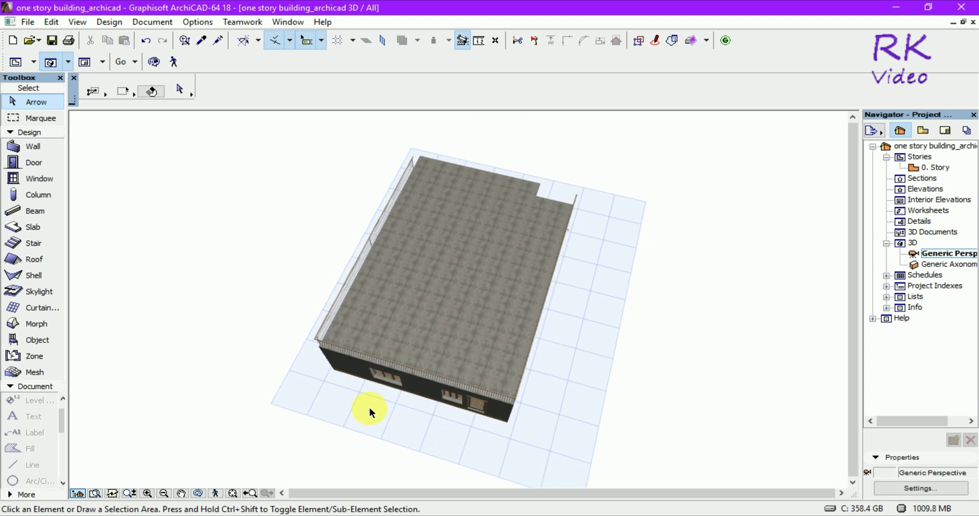
{"action": "mouse_move", "coordinate": [369, 406]}
{"action": "middle_mouse_down", "text": "shift"}
{"action": "mouse_move", "coordinate": [645, 316]}
{"action": "mouse_move", "coordinate": [540, 343]}
{"action": "mouse_move", "coordinate": [250, 268]}
{"action": "mouse_move", "coordinate": [223, 221]}
{"action": "mouse_move", "coordinate": [622, 389]}
{"action": "mouse_move", "coordinate": [561, 416]}
{"action": "middle_mouse_up", "text": "shift"}
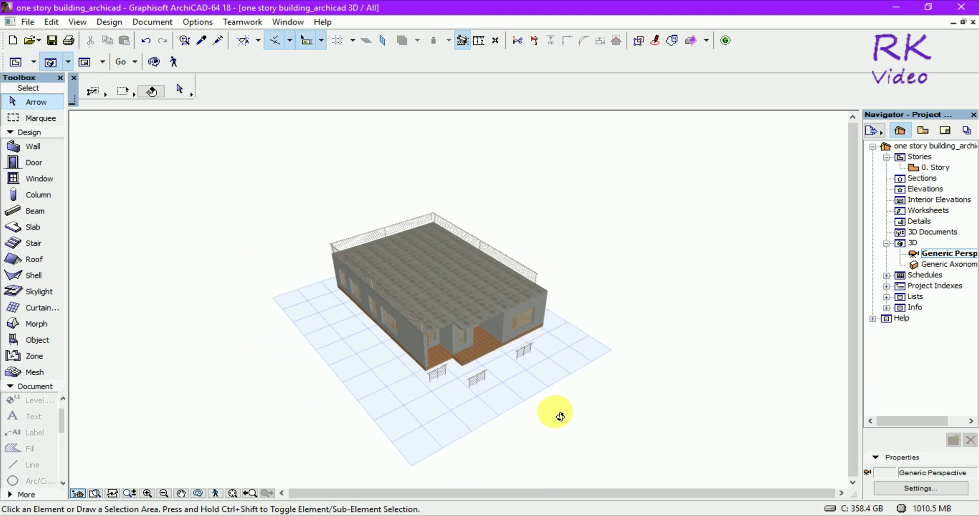
{"action": "scroll", "coordinate": [561, 356], "scroll_direction": "up", "scroll_amount": 1}
{"action": "scroll", "coordinate": [515, 356], "scroll_direction": "up", "scroll_amount": 1}
{"action": "scroll", "coordinate": [496, 381], "scroll_direction": "up", "scroll_amount": 2}
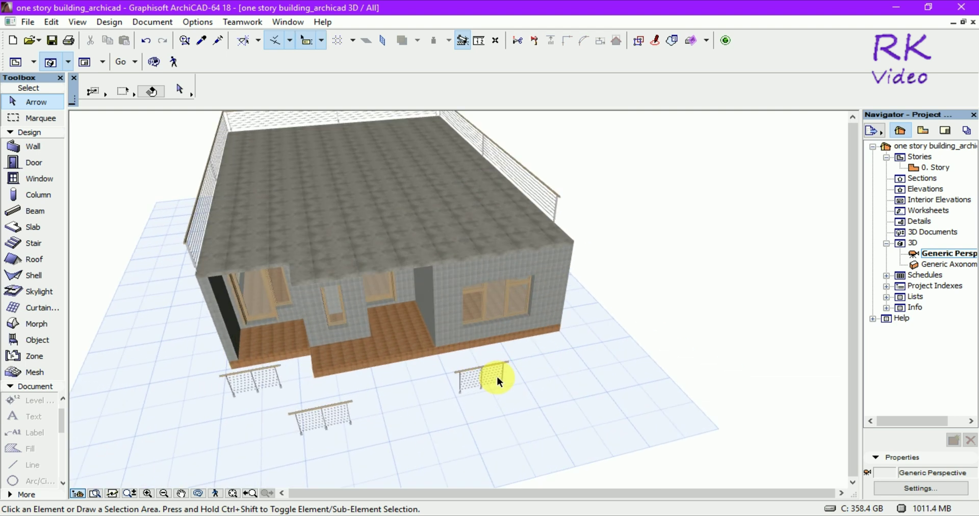
{"action": "scroll", "coordinate": [496, 377], "scroll_direction": "up", "scroll_amount": 2}
{"action": "scroll", "coordinate": [496, 377], "scroll_direction": "up", "scroll_amount": 2}
{"action": "scroll", "coordinate": [496, 378], "scroll_direction": "up", "scroll_amount": 2}
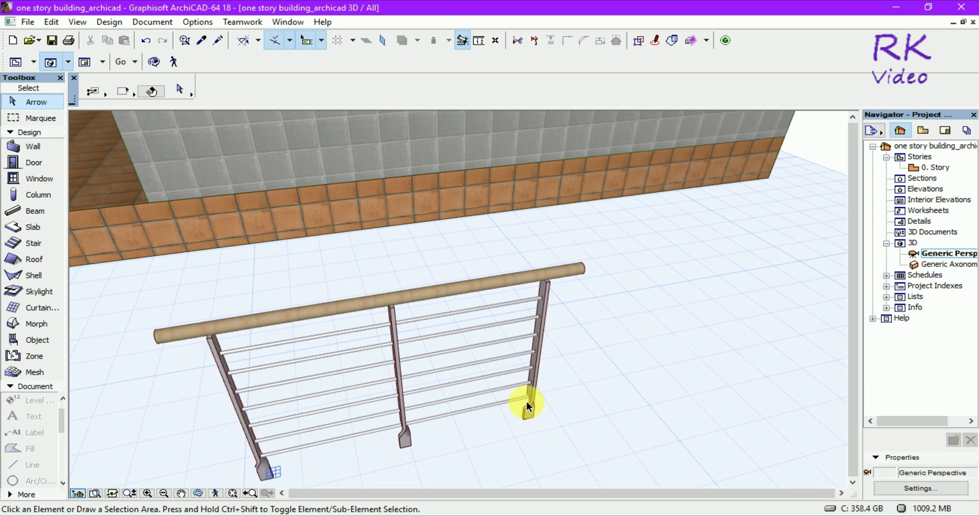
{"action": "scroll", "coordinate": [514, 277], "scroll_direction": "down", "scroll_amount": 2}
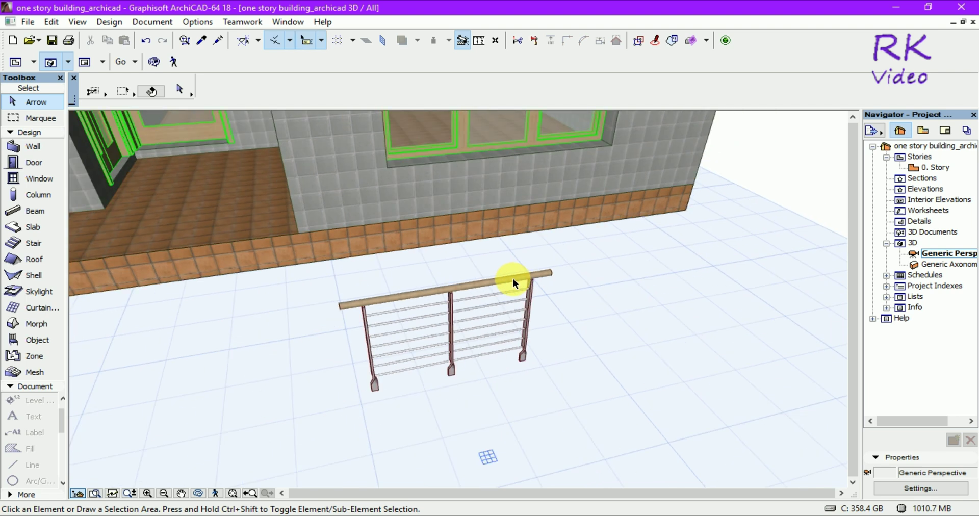
{"action": "scroll", "coordinate": [477, 277], "scroll_direction": "down", "scroll_amount": 3}
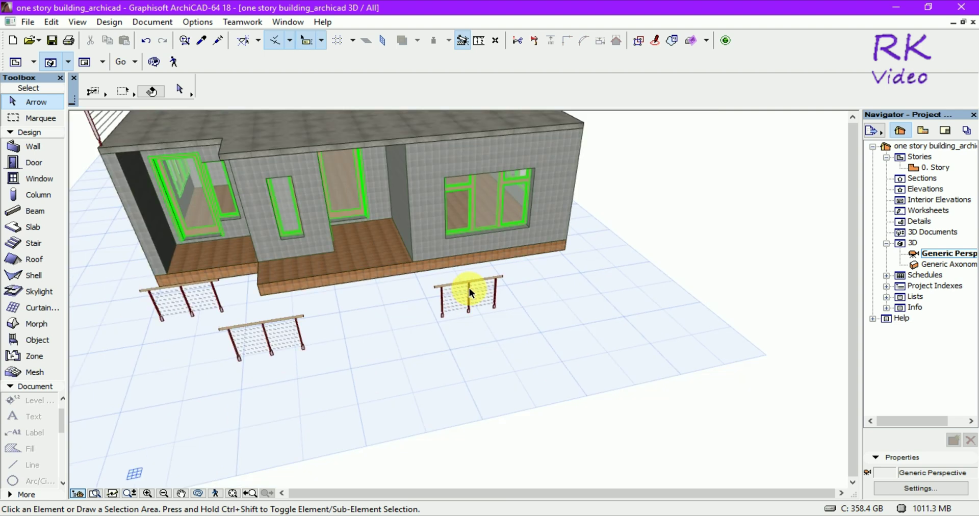
Step: Move the right-hand ground railing from its post foot up onto the roof slab corner
{"action": "left_click", "coordinate": [471, 287]}
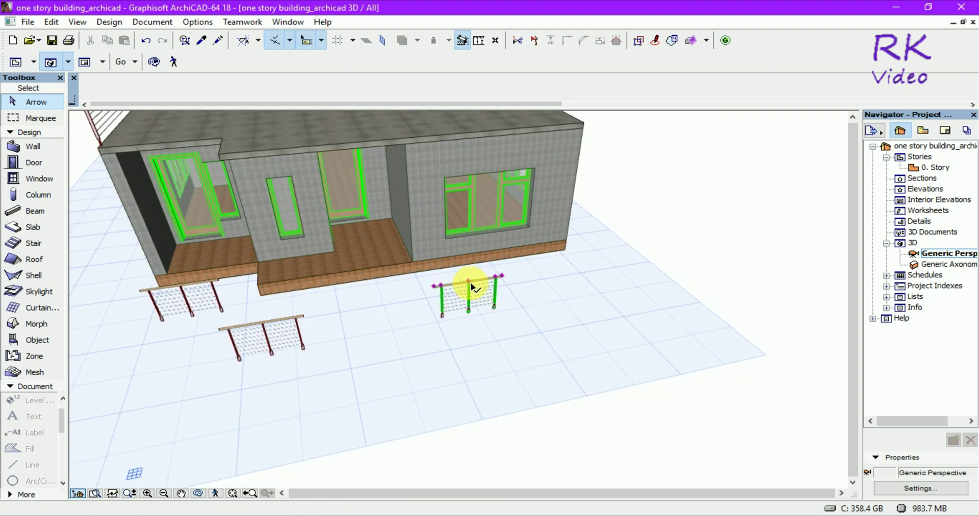
{"action": "scroll", "coordinate": [508, 304], "scroll_direction": "up", "scroll_amount": 2}
{"action": "scroll", "coordinate": [491, 305], "scroll_direction": "up", "scroll_amount": 2}
{"action": "scroll", "coordinate": [491, 305], "scroll_direction": "up", "scroll_amount": 2}
{"action": "scroll", "coordinate": [491, 305], "scroll_direction": "up", "scroll_amount": 2}
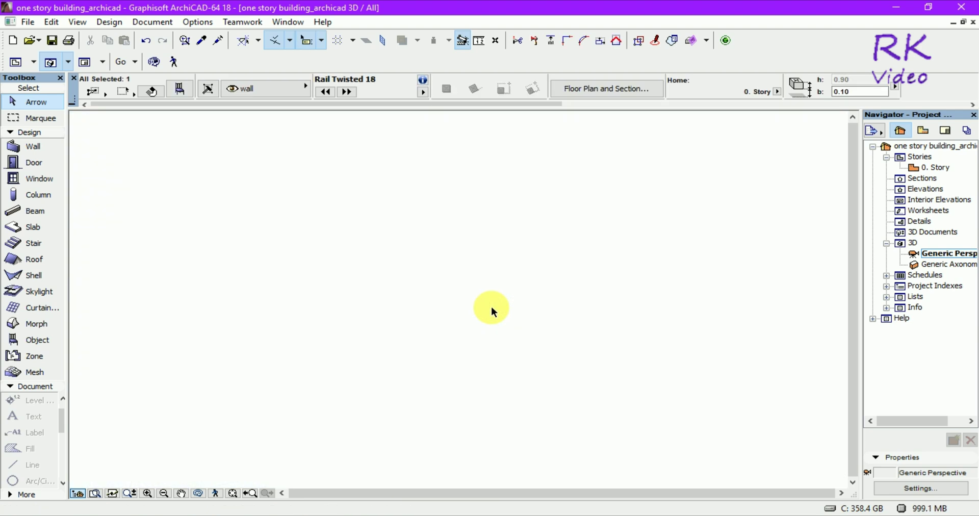
{"action": "scroll", "coordinate": [475, 322], "scroll_direction": "up", "scroll_amount": 2}
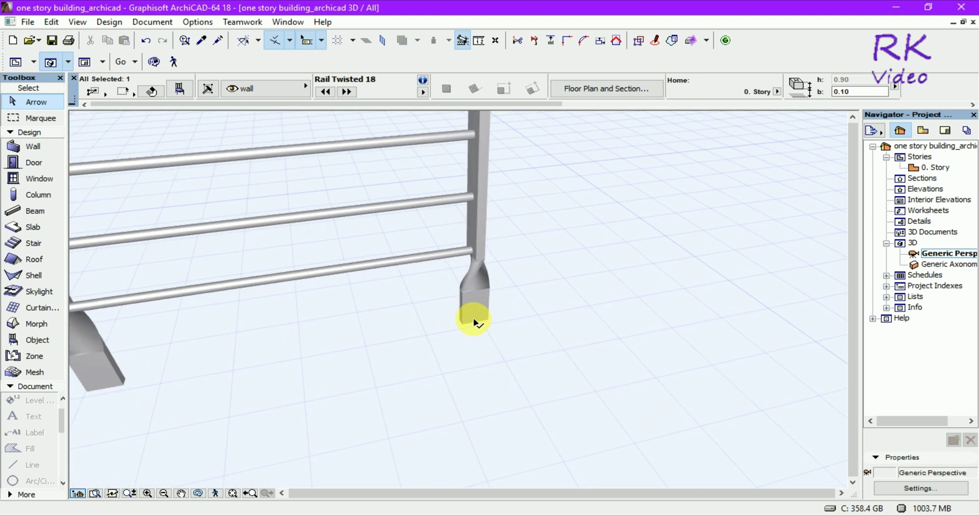
{"action": "scroll", "coordinate": [475, 329], "scroll_direction": "up", "scroll_amount": 1}
{"action": "key", "text": "ctrl+d"}
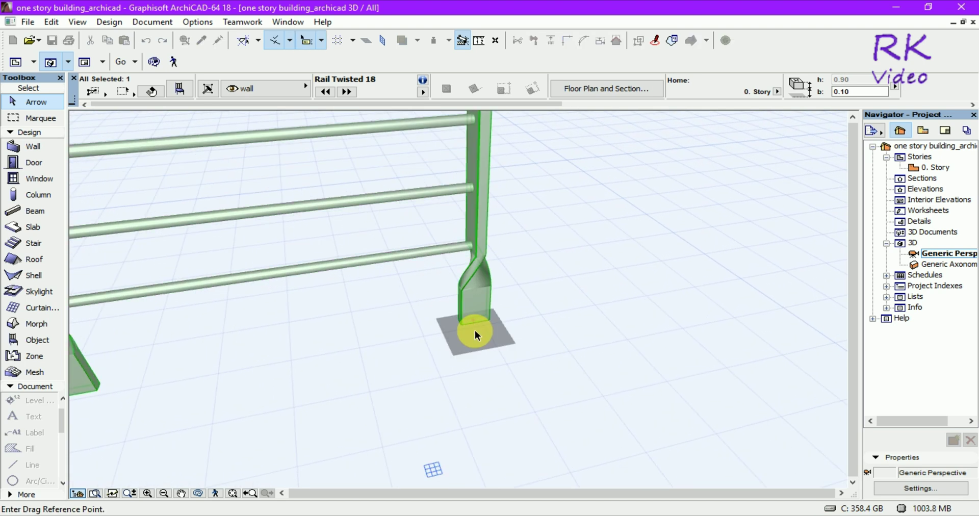
{"action": "left_click", "coordinate": [475, 324]}
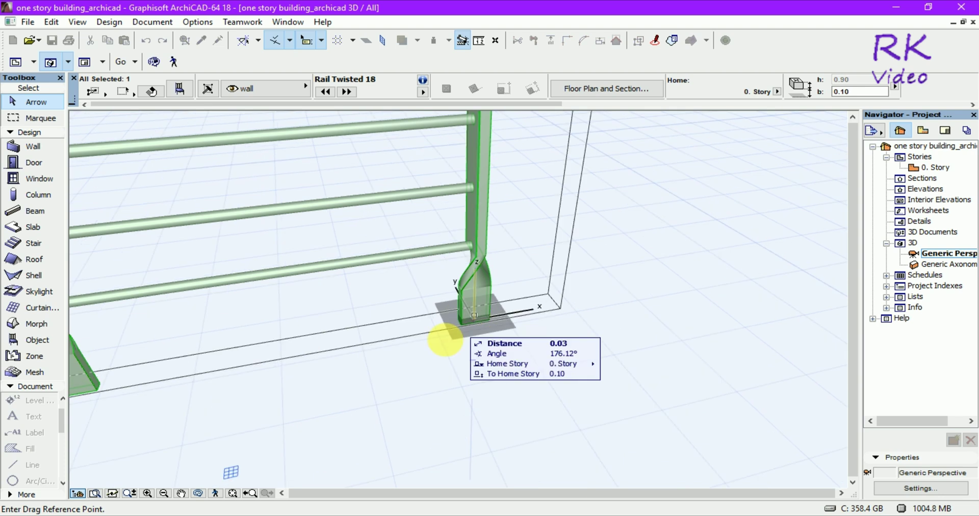
{"action": "scroll", "coordinate": [449, 357], "scroll_direction": "down", "scroll_amount": 5}
{"action": "scroll", "coordinate": [453, 409], "scroll_direction": "down", "scroll_amount": 3}
{"action": "scroll", "coordinate": [452, 412], "scroll_direction": "down", "scroll_amount": 2}
{"action": "scroll", "coordinate": [452, 413], "scroll_direction": "down", "scroll_amount": 2}
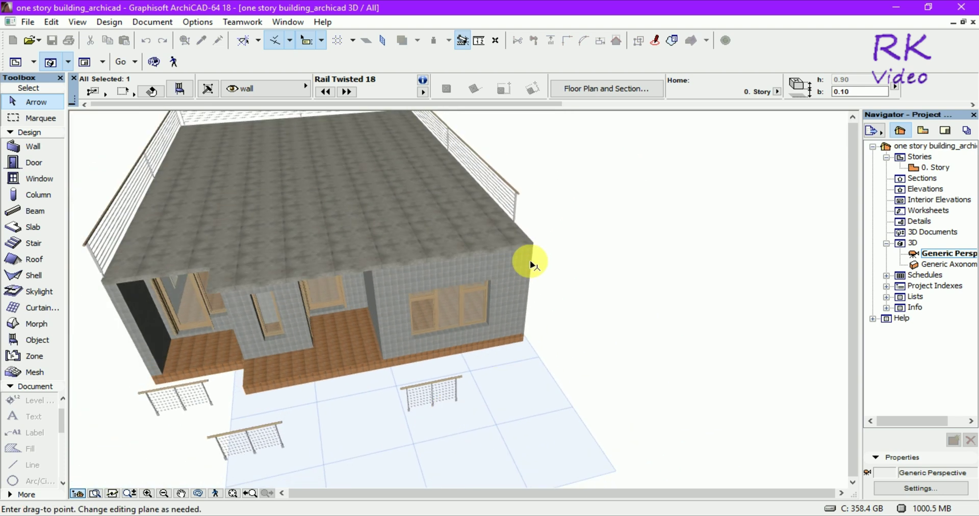
{"action": "scroll", "coordinate": [528, 258], "scroll_direction": "up", "scroll_amount": 3}
{"action": "scroll", "coordinate": [530, 252], "scroll_direction": "up", "scroll_amount": 3}
{"action": "scroll", "coordinate": [533, 245], "scroll_direction": "up", "scroll_amount": 3}
{"action": "scroll", "coordinate": [533, 243], "scroll_direction": "up", "scroll_amount": 3}
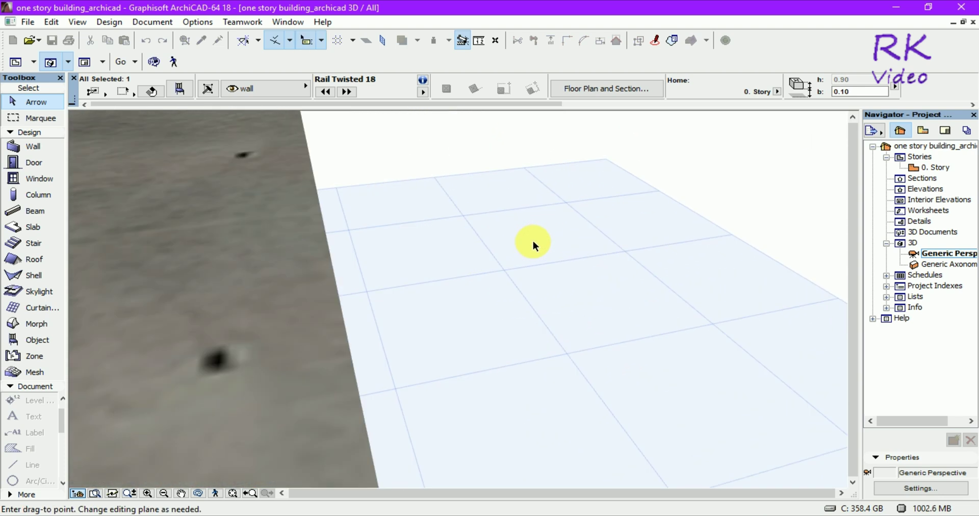
{"action": "scroll", "coordinate": [531, 240], "scroll_direction": "down", "scroll_amount": 4}
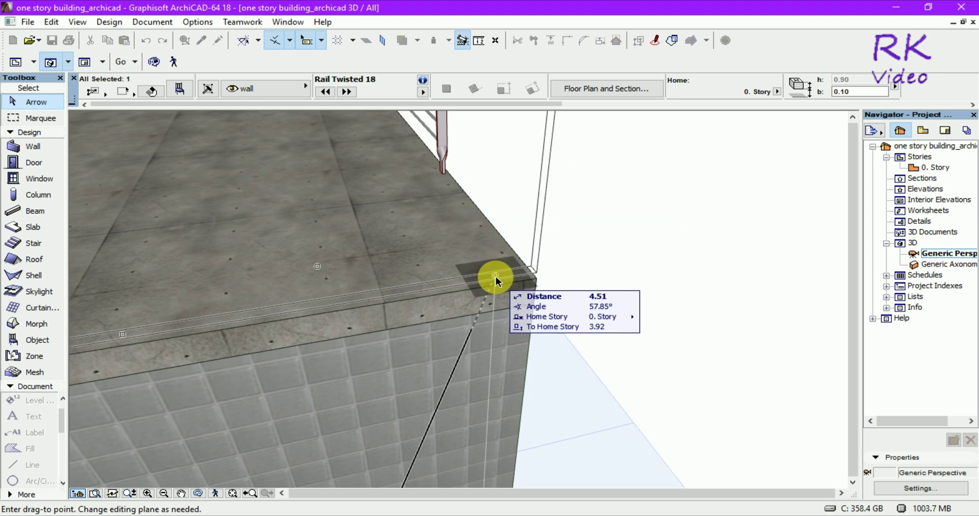
{"action": "left_click", "coordinate": [496, 281]}
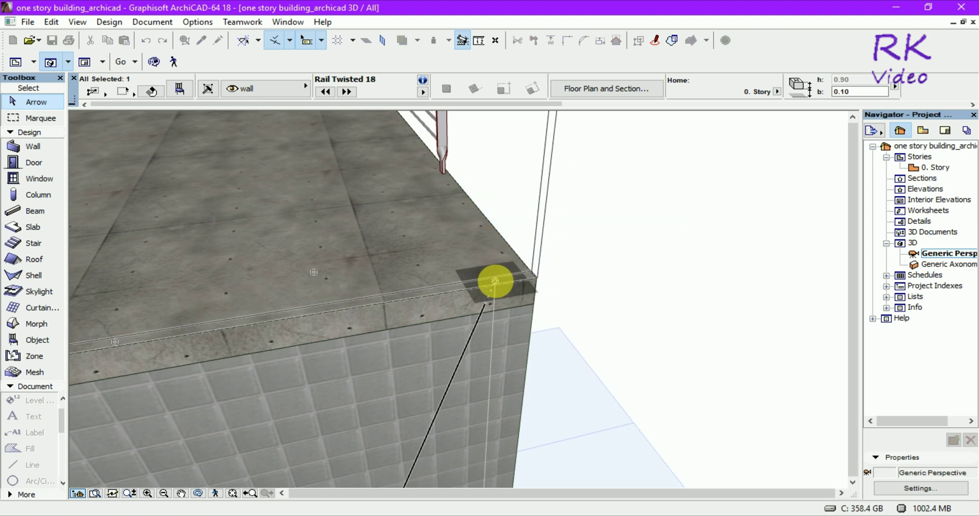
Step: Lengthen the moved railing along the roof edge and return to the floor plan
{"action": "scroll", "coordinate": [545, 316], "scroll_direction": "up", "scroll_amount": 2}
{"action": "scroll", "coordinate": [586, 319], "scroll_direction": "down", "scroll_amount": 3}
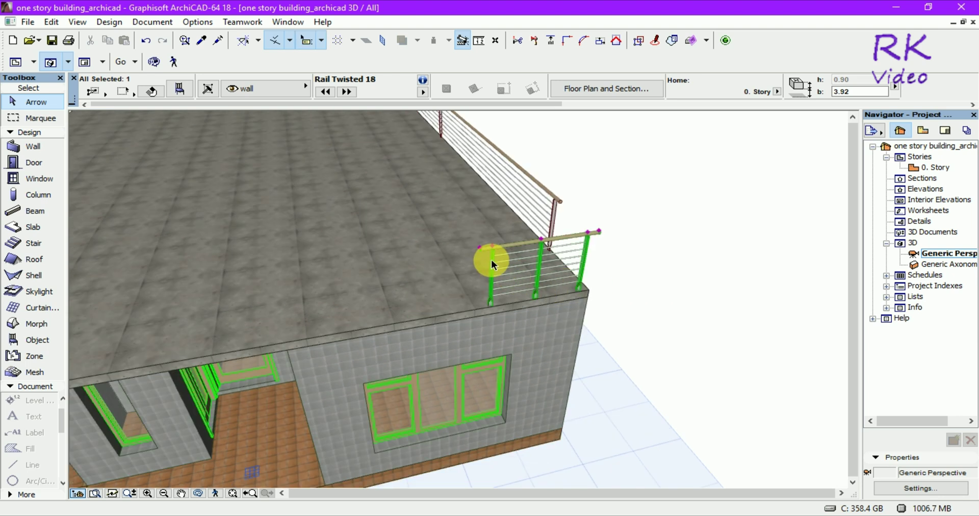
{"action": "left_click", "coordinate": [480, 249]}
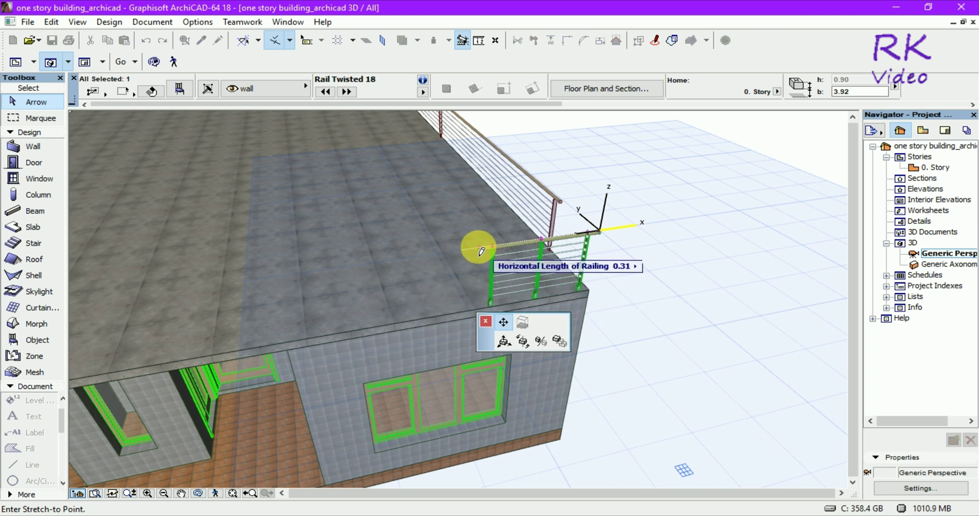
{"action": "left_click", "coordinate": [478, 249]}
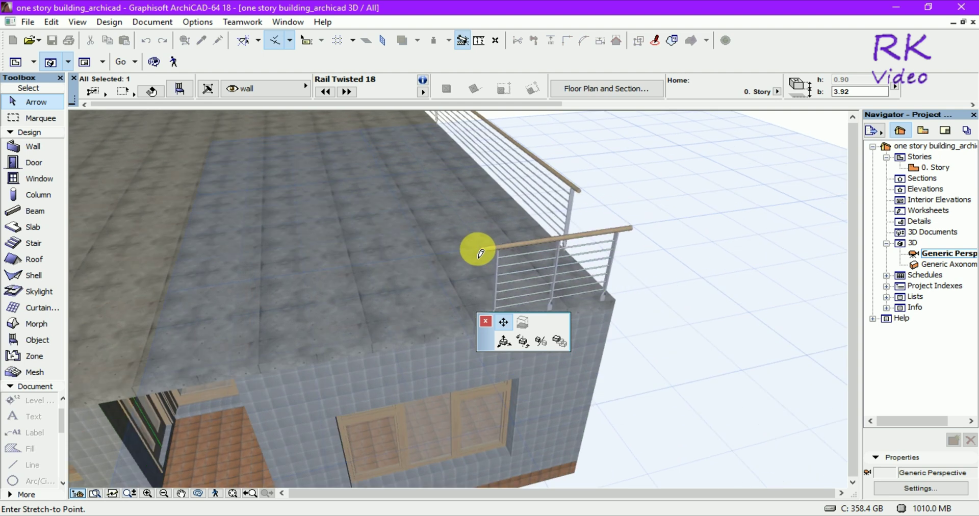
{"action": "key", "text": "F2"}
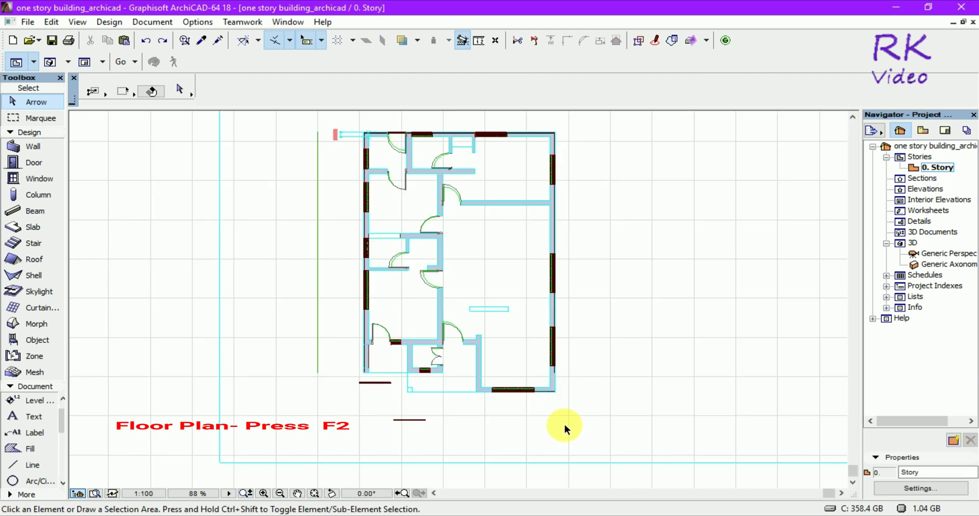
Step: Stretch the moved roof railing's end out to the wall corner on the plan
{"action": "scroll", "coordinate": [563, 423], "scroll_direction": "up", "scroll_amount": 2}
{"action": "scroll", "coordinate": [519, 402], "scroll_direction": "up", "scroll_amount": 5}
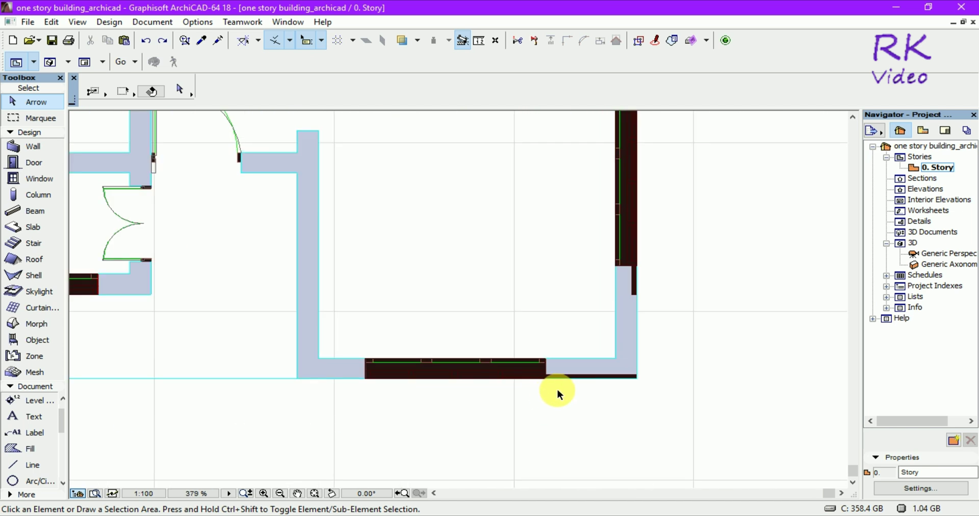
{"action": "left_click", "coordinate": [569, 377]}
{"action": "scroll", "coordinate": [503, 389], "scroll_direction": "up", "scroll_amount": 5}
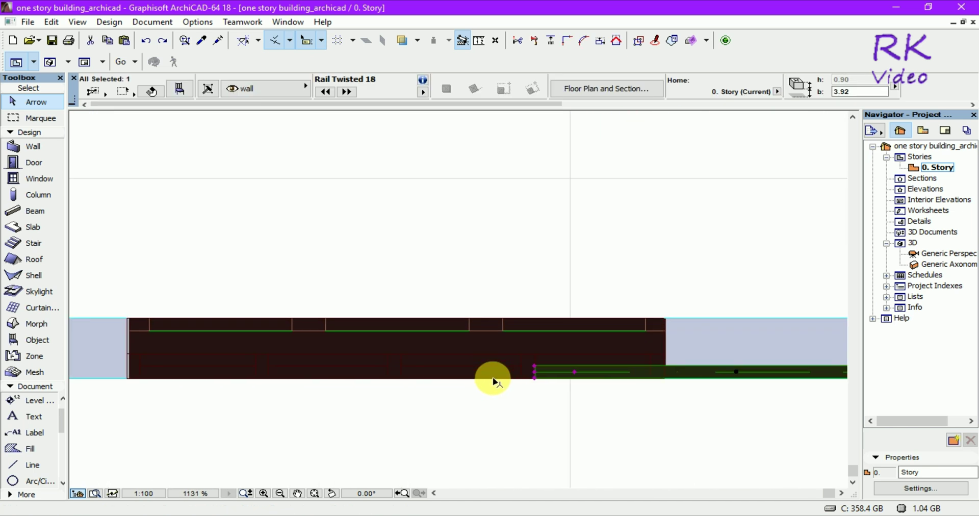
{"action": "scroll", "coordinate": [508, 383], "scroll_direction": "up", "scroll_amount": 3}
{"action": "left_click", "coordinate": [564, 368]}
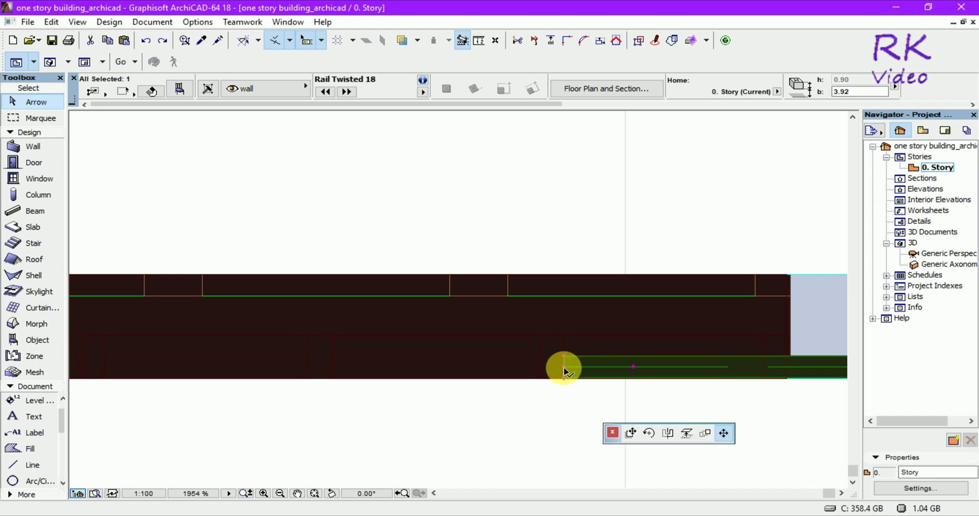
{"action": "scroll", "coordinate": [545, 387], "scroll_direction": "down", "scroll_amount": 6}
{"action": "scroll", "coordinate": [545, 386], "scroll_direction": "down", "scroll_amount": 6}
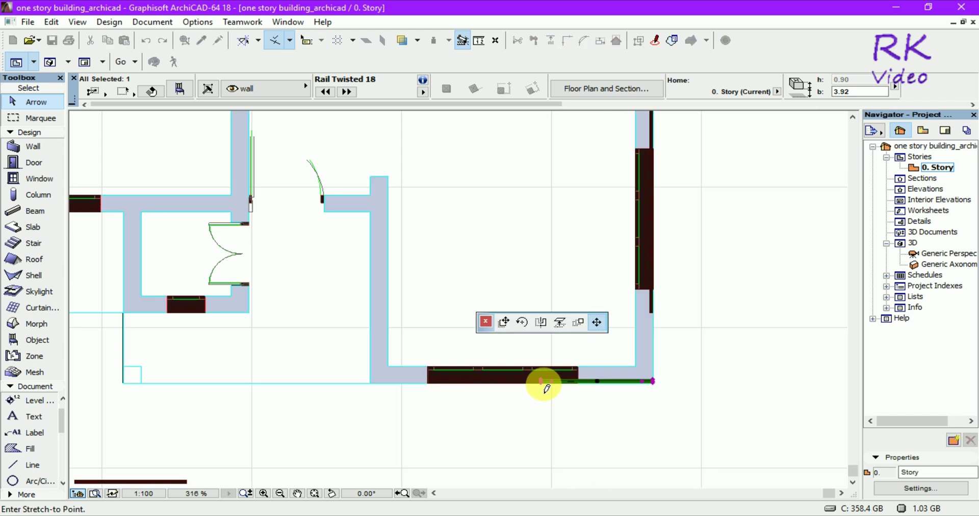
{"action": "scroll", "coordinate": [371, 386], "scroll_direction": "up", "scroll_amount": 6}
{"action": "scroll", "coordinate": [371, 385], "scroll_direction": "up", "scroll_amount": 5}
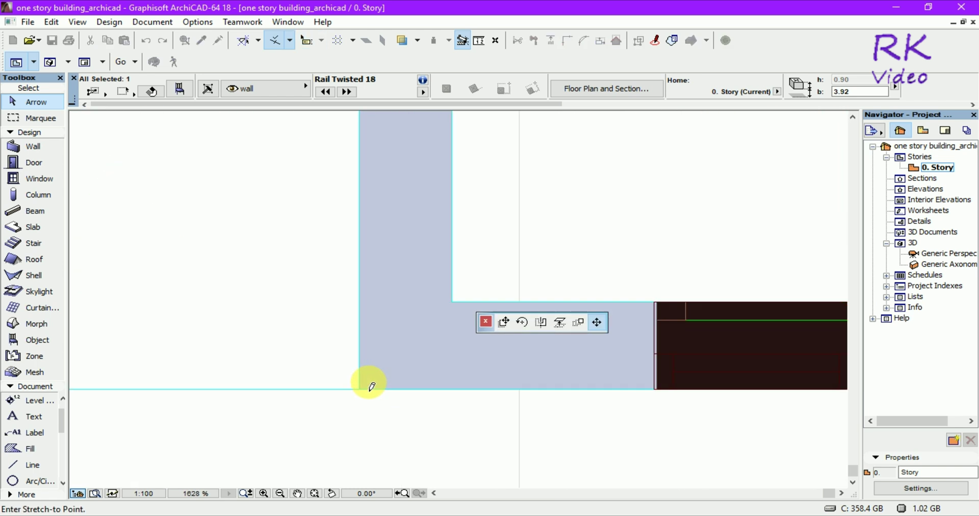
{"action": "left_click", "coordinate": [363, 389]}
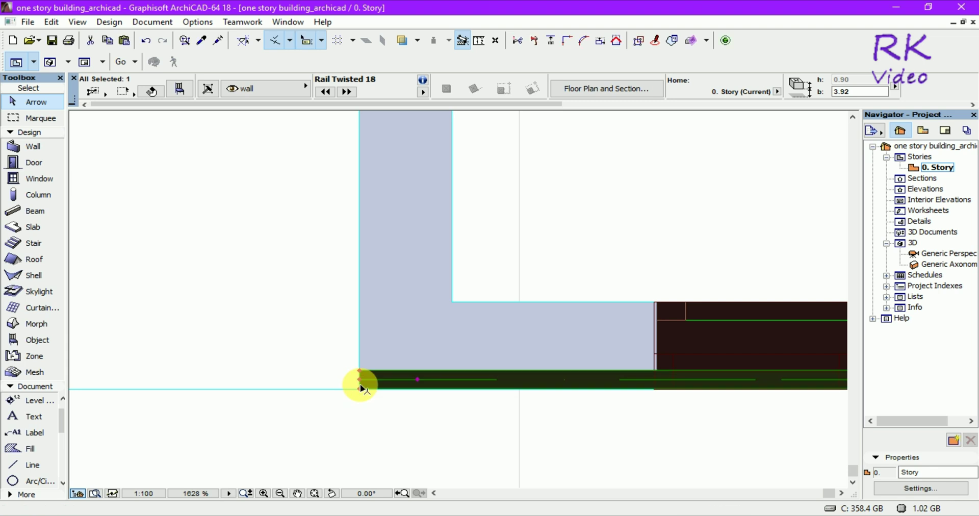
Step: Check the roof railings in the 3D view, then return to the 0. Story plan
{"action": "left_click", "coordinate": [376, 415]}
{"action": "key", "text": "F3"}
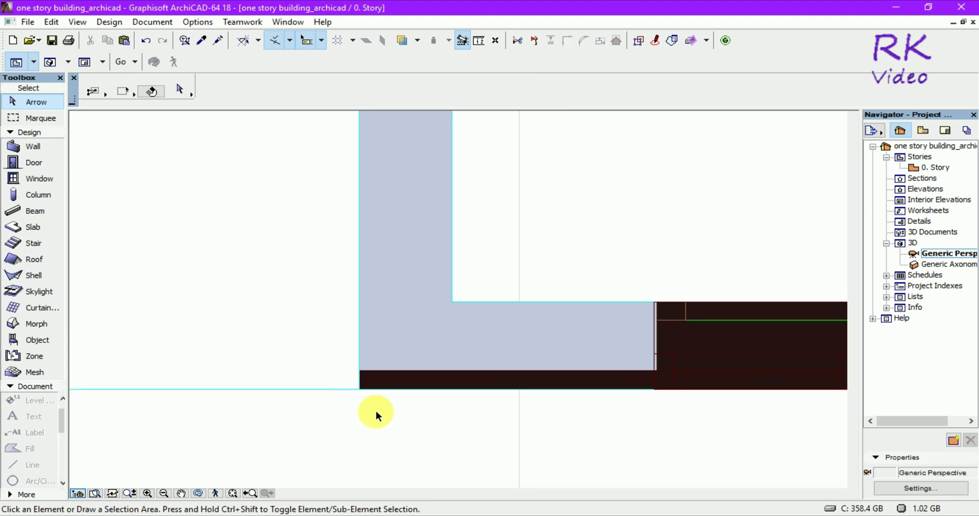
{"action": "middle_click_drag", "start_coordinate": [583, 365], "coordinate": [622, 364], "text": "shift"}
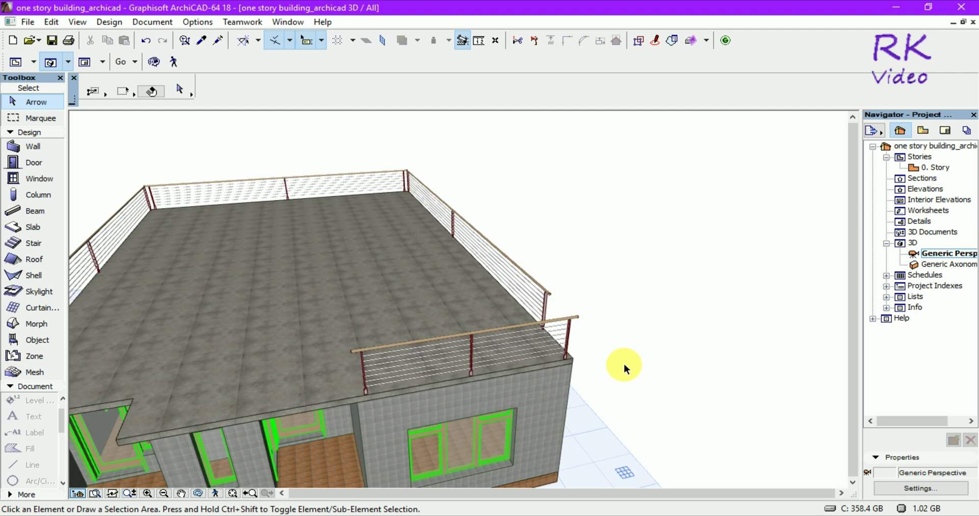
{"action": "key", "text": "F2"}
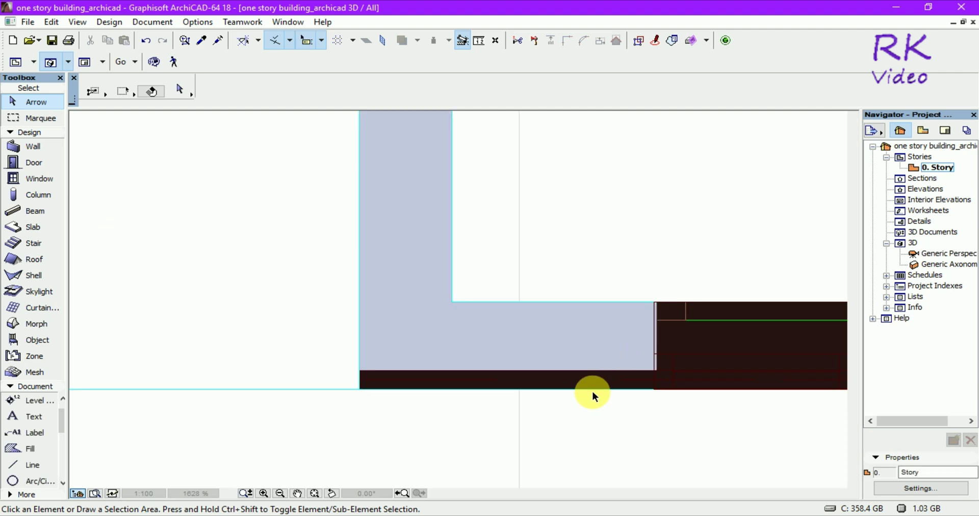
Step: Stretch the Rail Twisted 18 front railing's left end to the step's outer corner (about 7.09 long)
{"action": "left_click", "coordinate": [370, 376]}
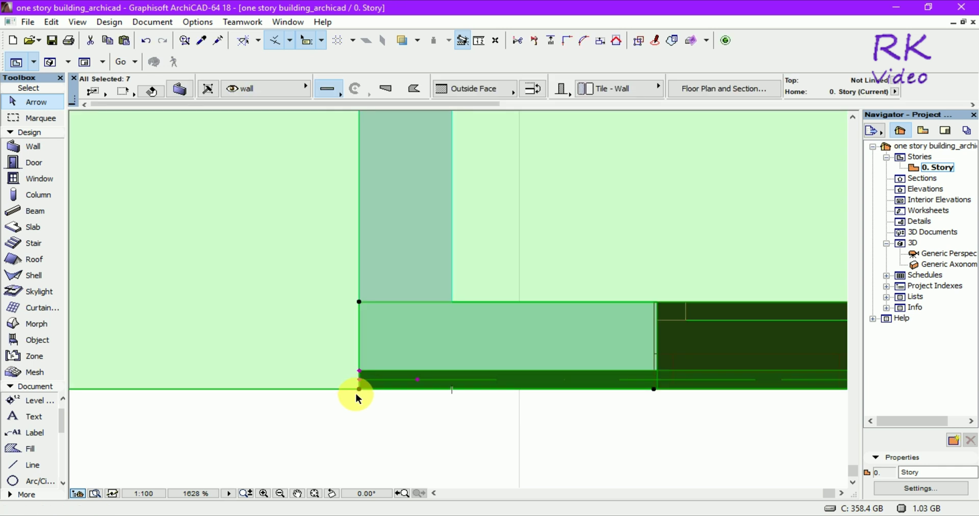
{"action": "left_click", "coordinate": [381, 413]}
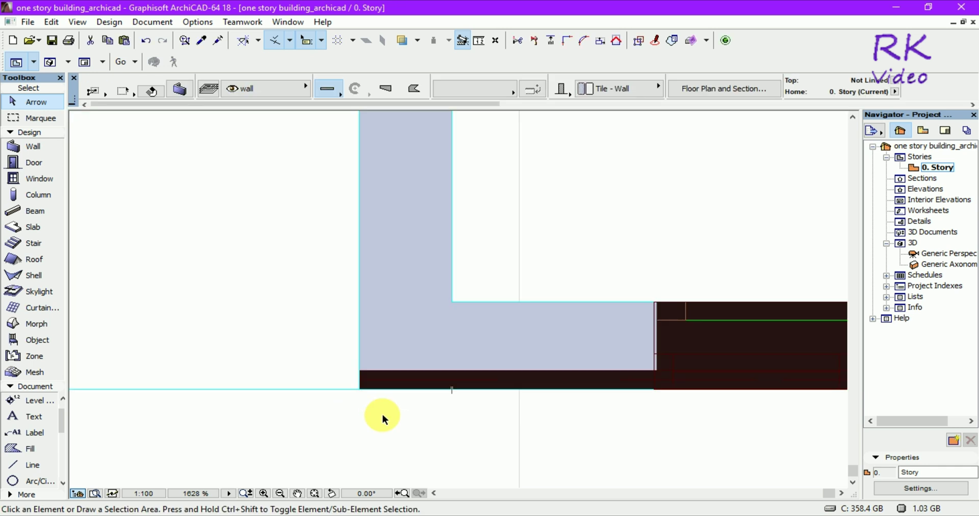
{"action": "left_click", "coordinate": [381, 386]}
{"action": "scroll", "coordinate": [513, 395], "scroll_direction": "down", "scroll_amount": 5}
{"action": "scroll", "coordinate": [530, 397], "scroll_direction": "down", "scroll_amount": 2}
{"action": "scroll", "coordinate": [549, 399], "scroll_direction": "down", "scroll_amount": 1}
{"action": "scroll", "coordinate": [515, 410], "scroll_direction": "up", "scroll_amount": 2}
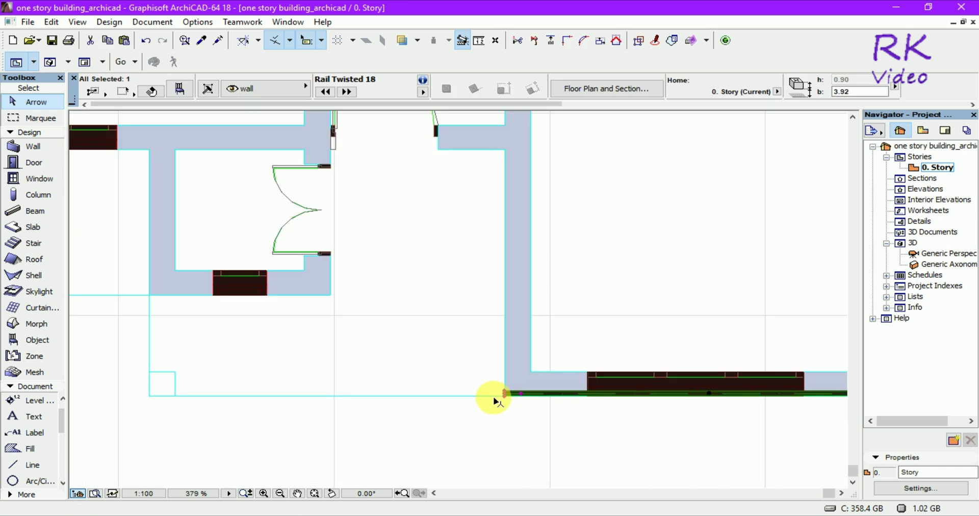
{"action": "scroll", "coordinate": [498, 396], "scroll_direction": "up", "scroll_amount": 6}
{"action": "scroll", "coordinate": [557, 387], "scroll_direction": "up", "scroll_amount": 2}
{"action": "left_click", "coordinate": [557, 383]}
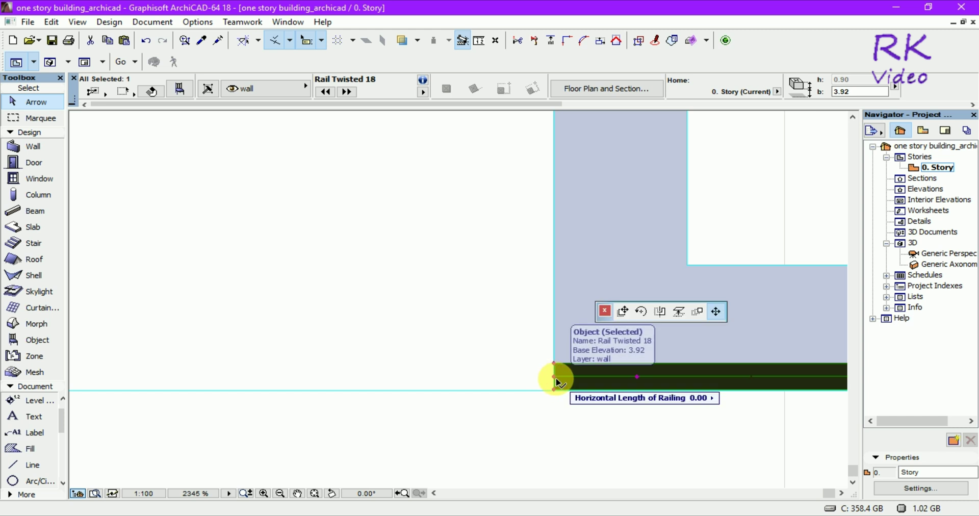
{"action": "scroll", "coordinate": [533, 379], "scroll_direction": "down", "scroll_amount": 5}
{"action": "scroll", "coordinate": [535, 381], "scroll_direction": "down", "scroll_amount": 5}
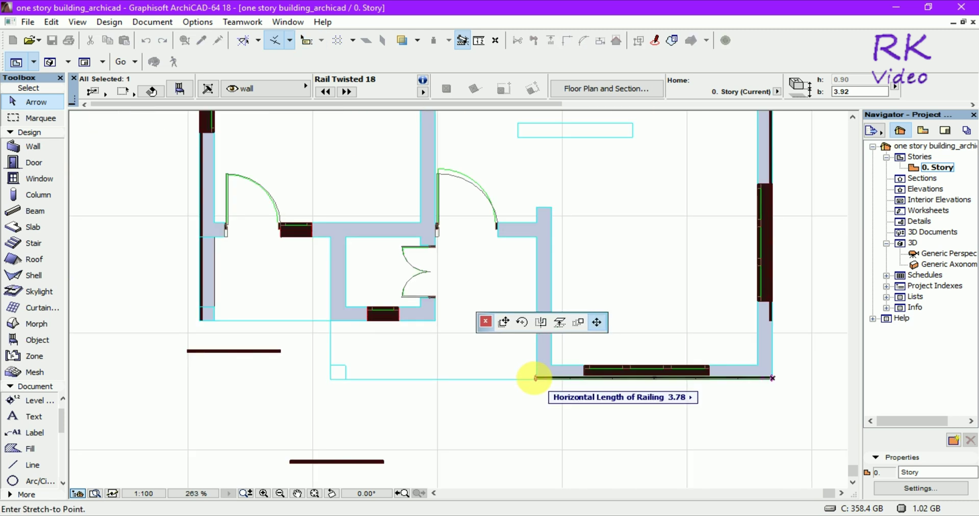
{"action": "scroll", "coordinate": [352, 377], "scroll_direction": "up", "scroll_amount": 5}
{"action": "scroll", "coordinate": [321, 382], "scroll_direction": "up", "scroll_amount": 3}
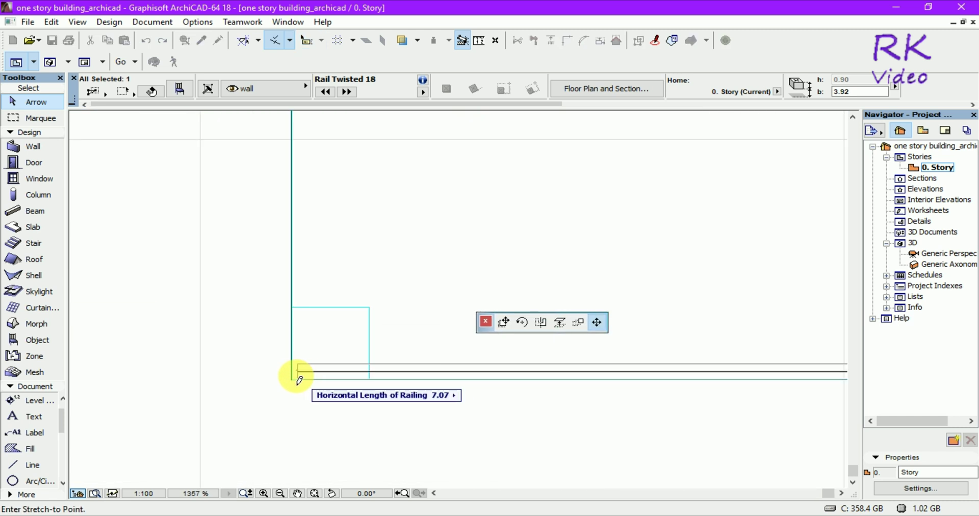
{"action": "scroll", "coordinate": [294, 378], "scroll_direction": "up", "scroll_amount": 2}
{"action": "scroll", "coordinate": [294, 379], "scroll_direction": "up", "scroll_amount": 4}
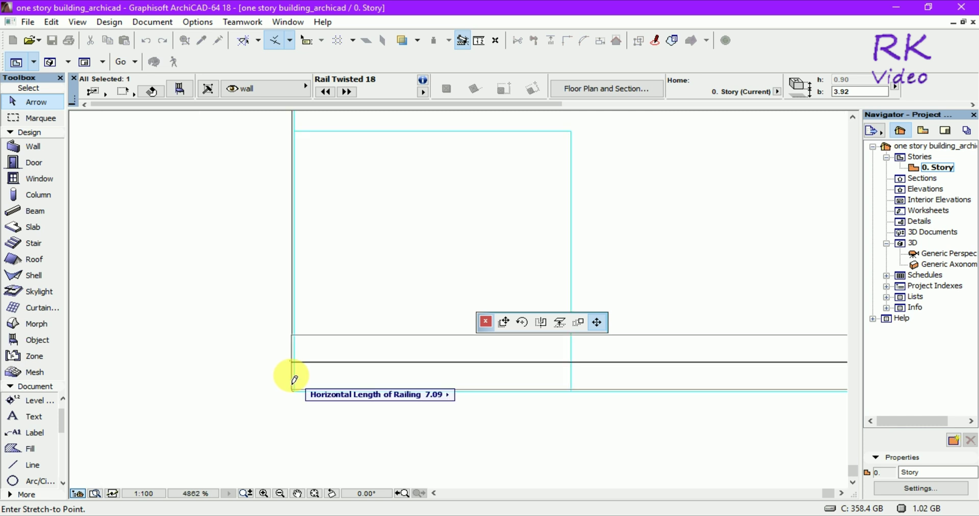
{"action": "left_click", "coordinate": [294, 390]}
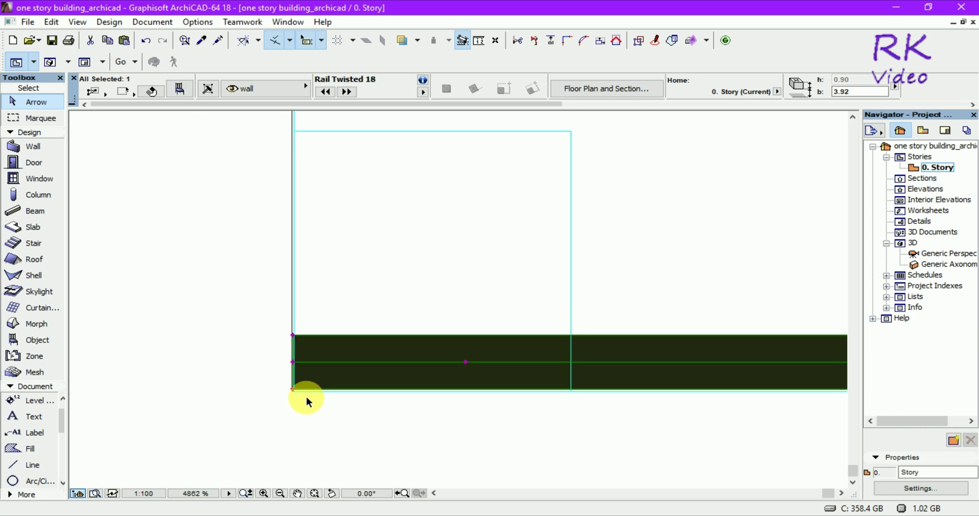
{"action": "scroll", "coordinate": [440, 396], "scroll_direction": "down", "scroll_amount": 3}
{"action": "scroll", "coordinate": [439, 396], "scroll_direction": "down", "scroll_amount": 3}
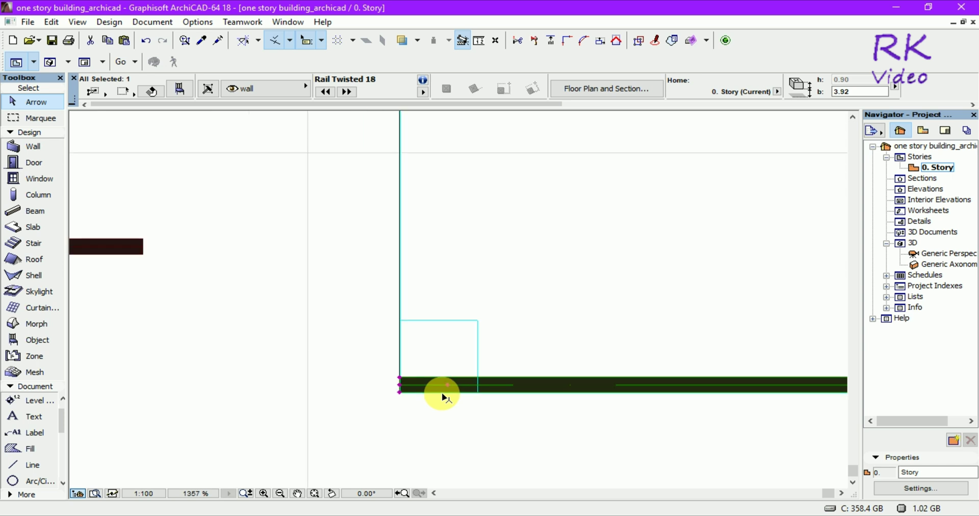
{"action": "scroll", "coordinate": [430, 398], "scroll_direction": "down", "scroll_amount": 3}
{"action": "scroll", "coordinate": [364, 263], "scroll_direction": "down", "scroll_amount": 2}
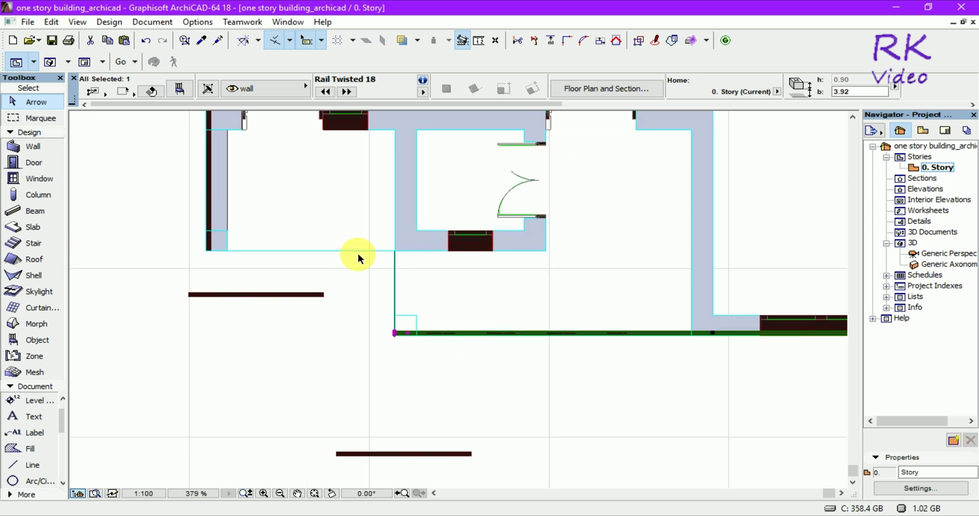
Step: Move the short left railing onto the lower edge of the left wall
{"action": "left_click", "coordinate": [312, 295]}
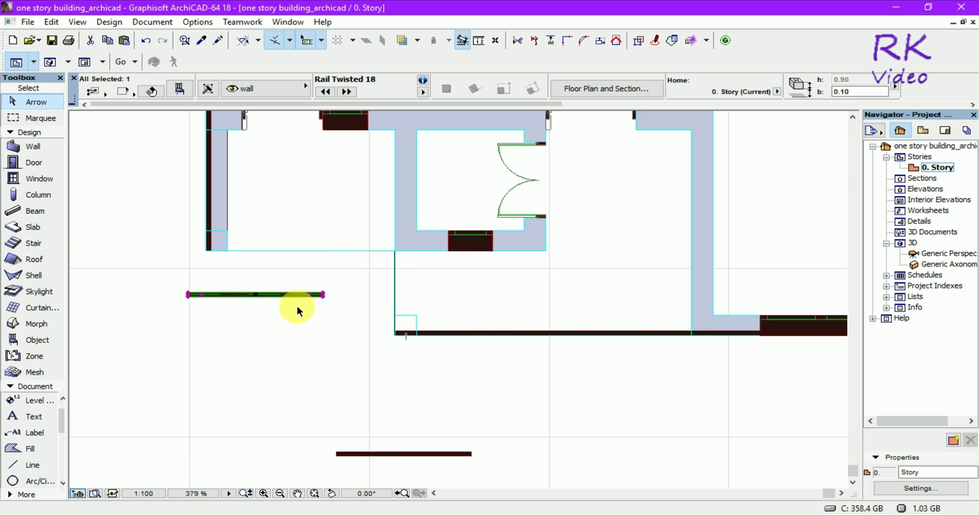
{"action": "key", "text": "ctrl+d"}
{"action": "scroll", "coordinate": [187, 295], "scroll_direction": "up", "scroll_amount": 2}
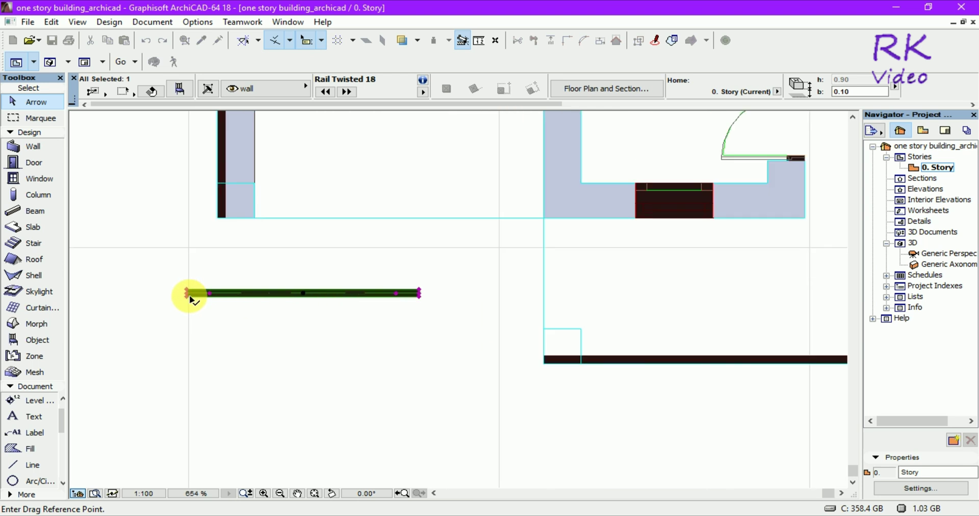
{"action": "scroll", "coordinate": [179, 298], "scroll_direction": "up", "scroll_amount": 3}
{"action": "scroll", "coordinate": [192, 300], "scroll_direction": "up", "scroll_amount": 2}
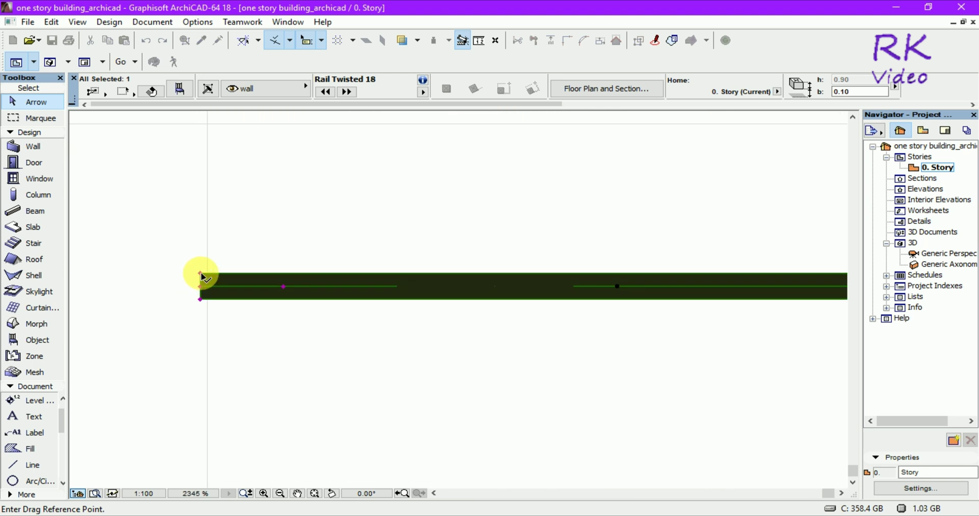
{"action": "scroll", "coordinate": [202, 278], "scroll_direction": "down", "scroll_amount": 3}
{"action": "left_click", "coordinate": [216, 321]}
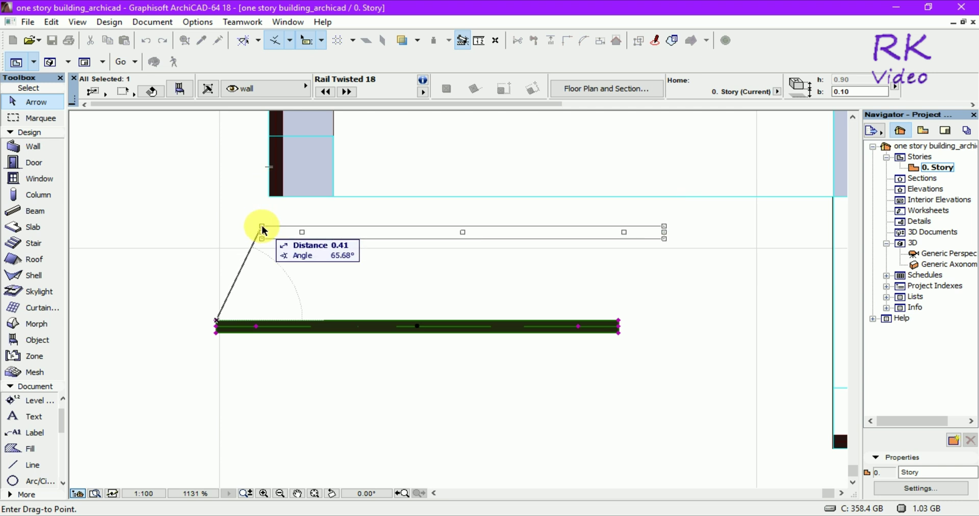
{"action": "key", "text": "Escape"}
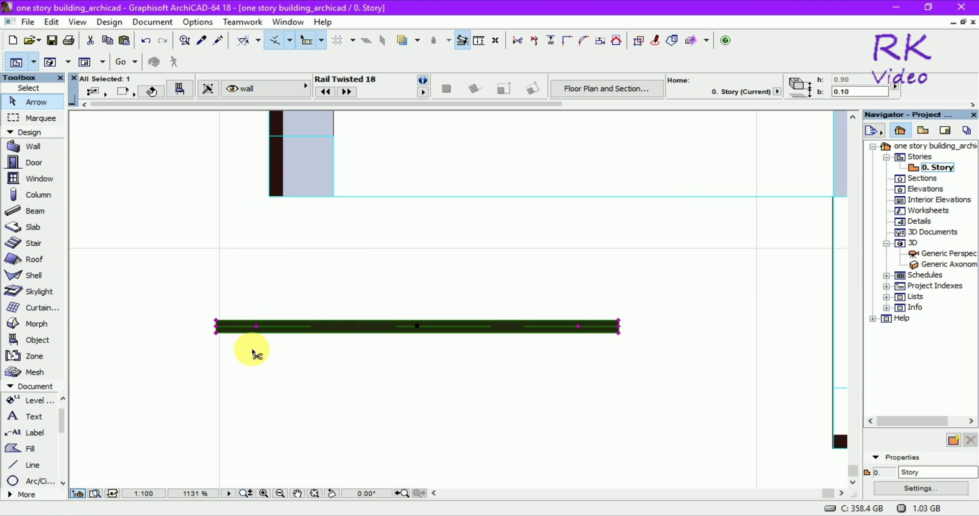
{"action": "key", "text": "ctrl+d"}
{"action": "left_click", "coordinate": [216, 334]}
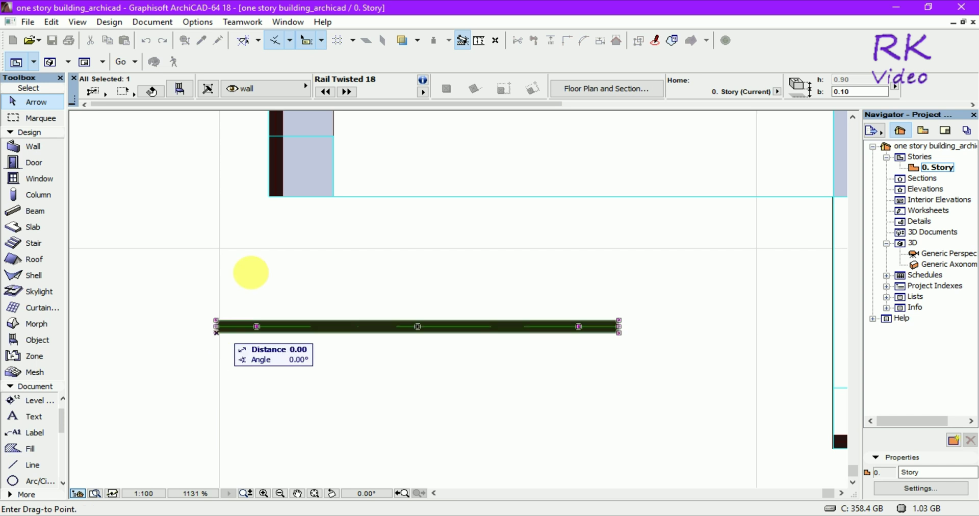
{"action": "scroll", "coordinate": [280, 190], "scroll_direction": "up", "scroll_amount": 3}
{"action": "left_click", "coordinate": [255, 206]}
{"action": "scroll", "coordinate": [222, 289], "scroll_direction": "down", "scroll_amount": 3}
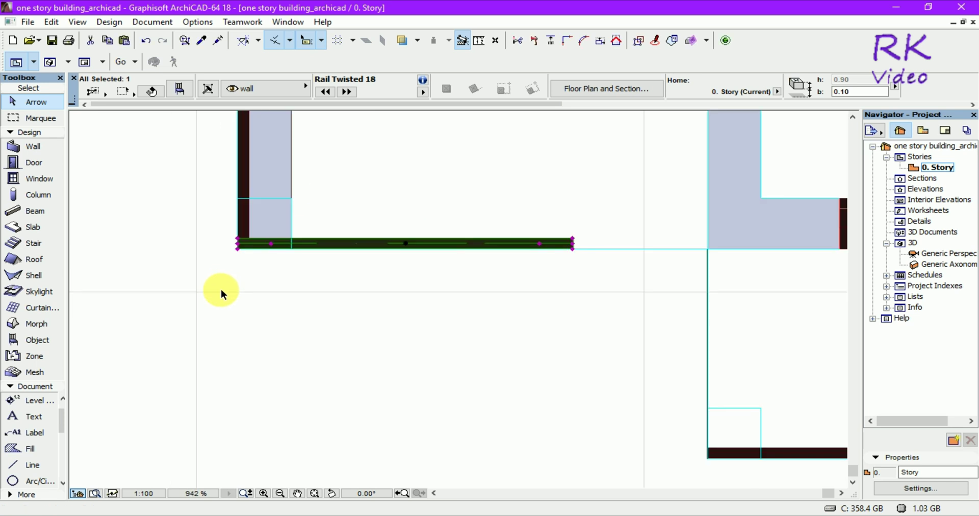
{"action": "scroll", "coordinate": [221, 289], "scroll_direction": "down", "scroll_amount": 2}
{"action": "scroll", "coordinate": [440, 256], "scroll_direction": "up", "scroll_amount": 2}
{"action": "scroll", "coordinate": [441, 255], "scroll_direction": "up", "scroll_amount": 2}
{"action": "scroll", "coordinate": [264, 296], "scroll_direction": "up", "scroll_amount": 3}
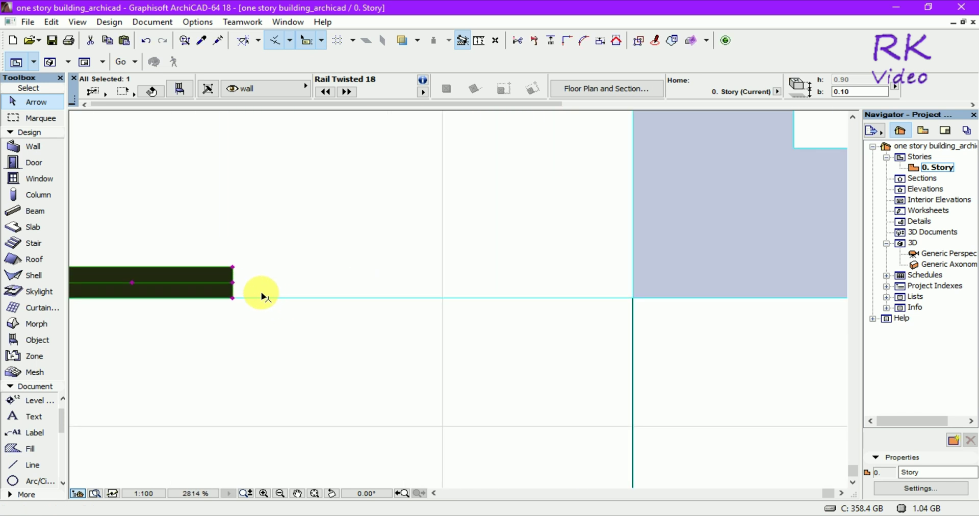
Step: Stretch the railing's right end about 2.04 to the next wall corner
{"action": "left_click", "coordinate": [234, 286]}
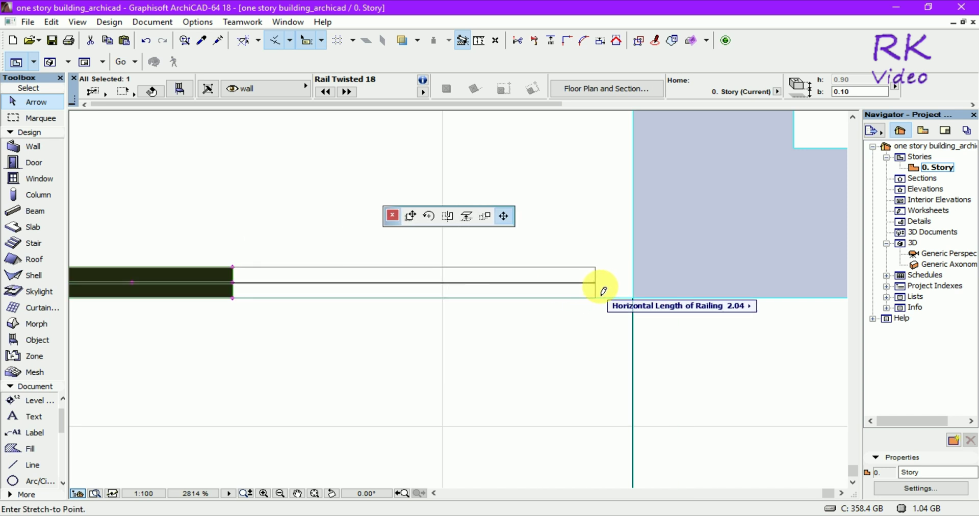
{"action": "left_click", "coordinate": [635, 289]}
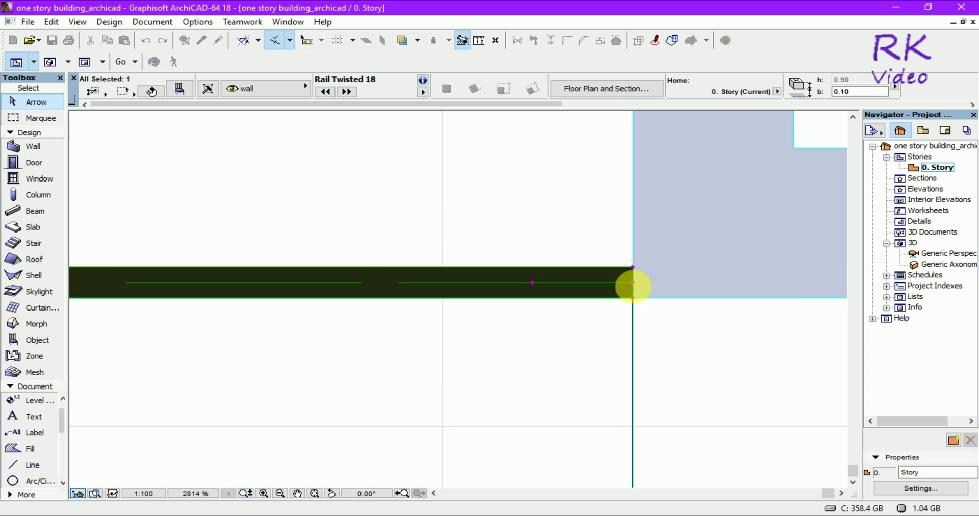
{"action": "scroll", "coordinate": [446, 218], "scroll_direction": "down", "scroll_amount": 2}
{"action": "scroll", "coordinate": [446, 218], "scroll_direction": "down", "scroll_amount": 2}
{"action": "scroll", "coordinate": [447, 213], "scroll_direction": "down", "scroll_amount": 2}
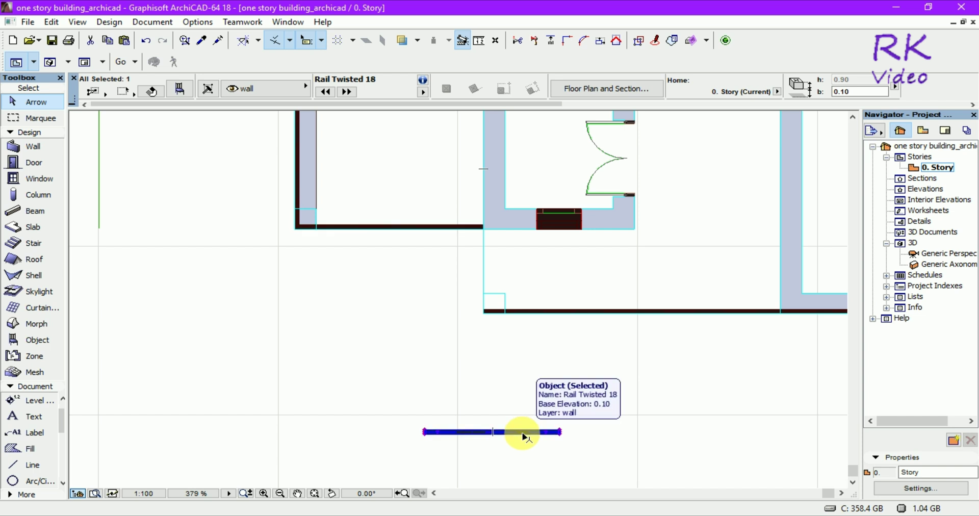
Step: Rotate the short lower railing 90° about its end so it runs vertically
{"action": "key", "text": "ctrl+e"}
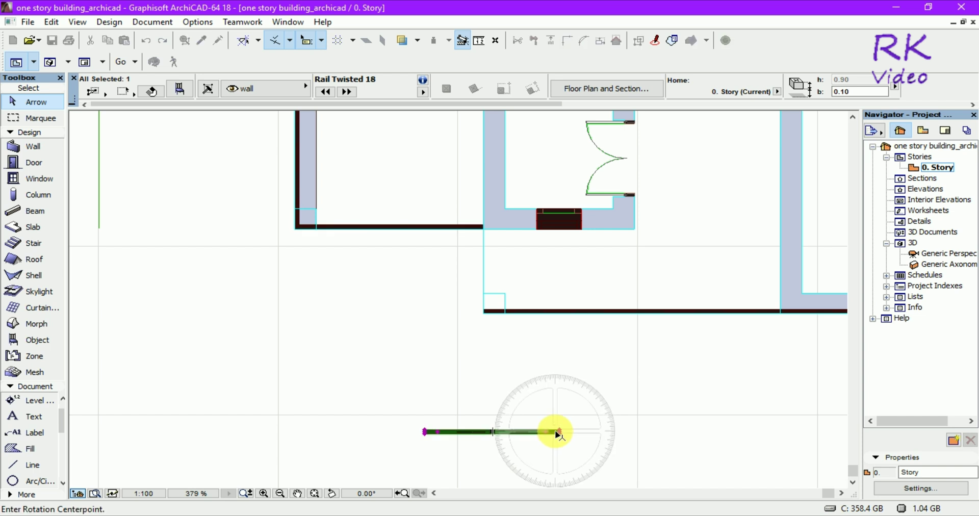
{"action": "left_click", "coordinate": [560, 432]}
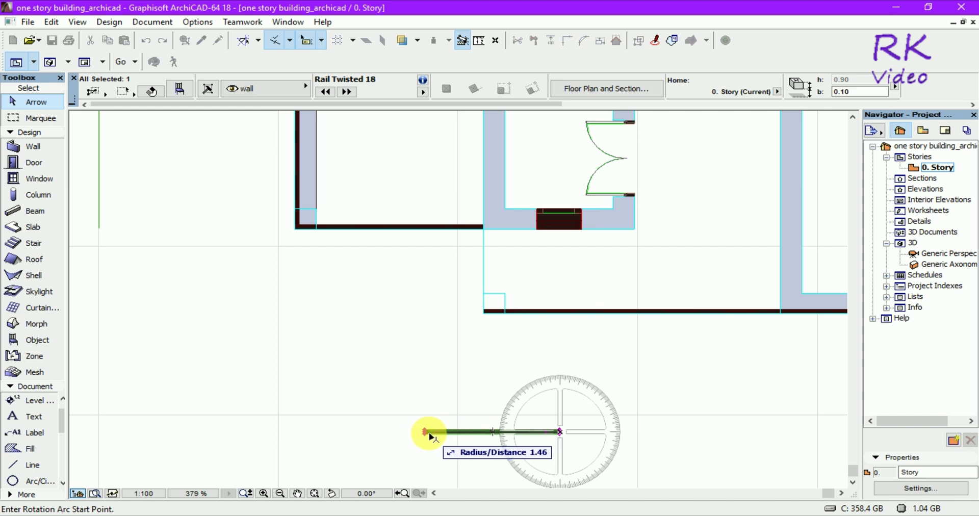
{"action": "left_click", "coordinate": [426, 433]}
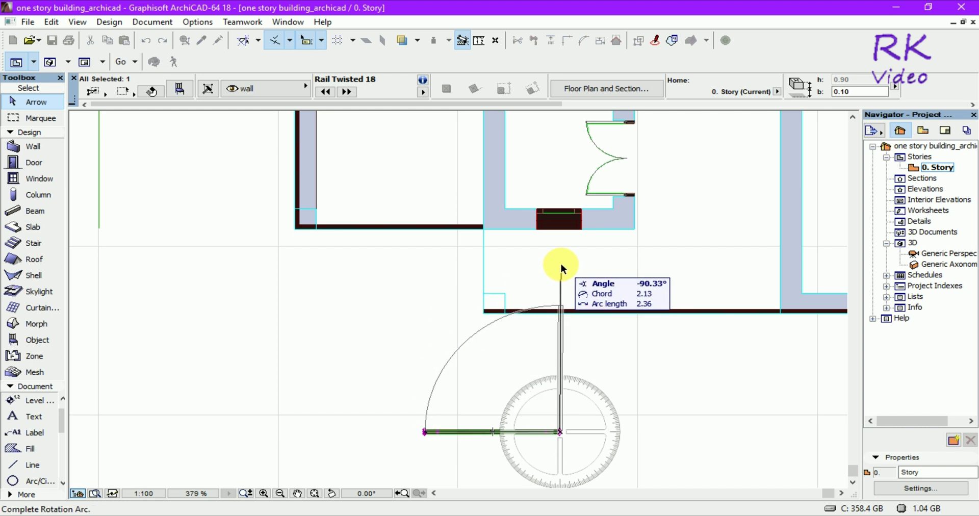
{"action": "left_click", "coordinate": [561, 264]}
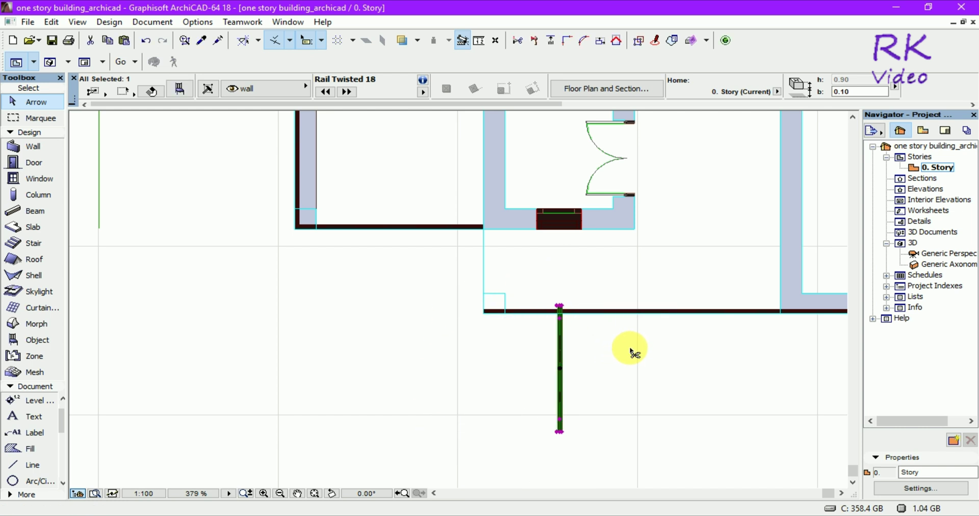
Step: Move the rotated railing by its top end to sit under the wall end
{"action": "key", "text": "ctrl+d"}
{"action": "scroll", "coordinate": [559, 308], "scroll_direction": "up", "scroll_amount": 4}
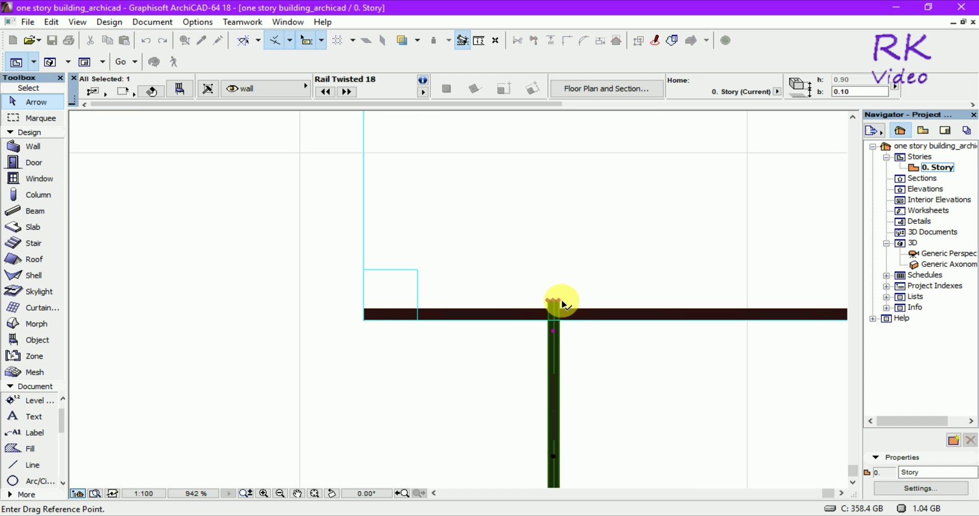
{"action": "left_click", "coordinate": [552, 305]}
{"action": "scroll", "coordinate": [504, 273], "scroll_direction": "down", "scroll_amount": 2}
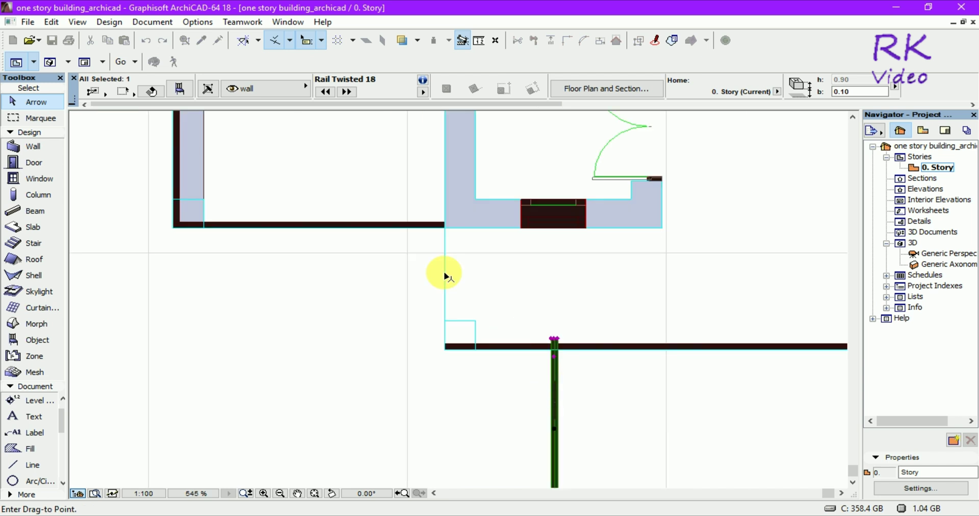
{"action": "scroll", "coordinate": [461, 221], "scroll_direction": "up", "scroll_amount": 2}
{"action": "scroll", "coordinate": [478, 224], "scroll_direction": "up", "scroll_amount": 5}
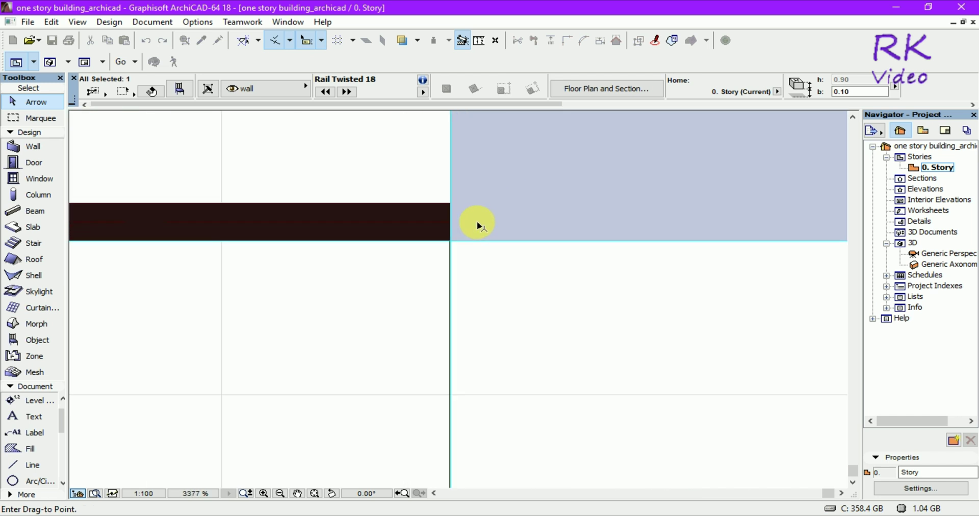
{"action": "left_click", "coordinate": [452, 210]}
{"action": "scroll", "coordinate": [411, 212], "scroll_direction": "down", "scroll_amount": 5}
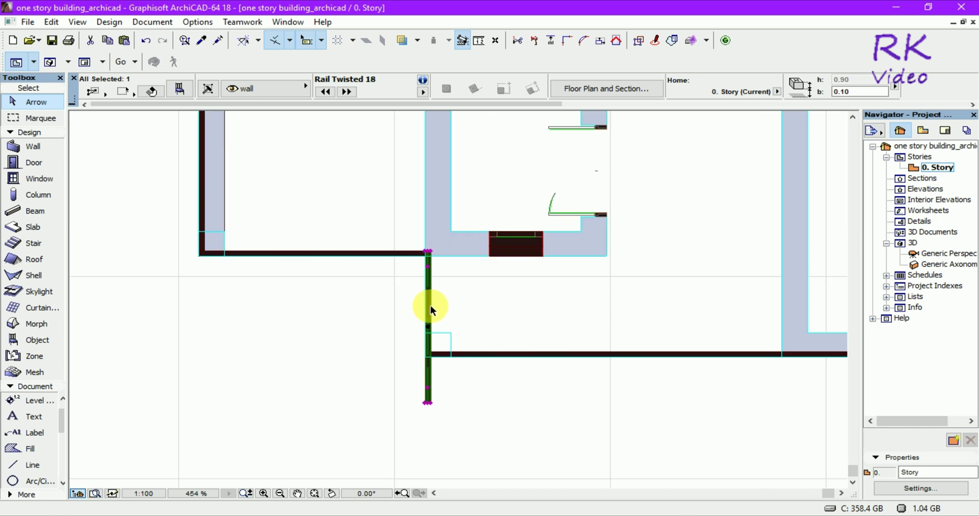
{"action": "scroll", "coordinate": [430, 306], "scroll_direction": "down", "scroll_amount": 2}
{"action": "scroll", "coordinate": [428, 403], "scroll_direction": "up", "scroll_amount": 5}
{"action": "scroll", "coordinate": [428, 410], "scroll_direction": "up", "scroll_amount": 4}
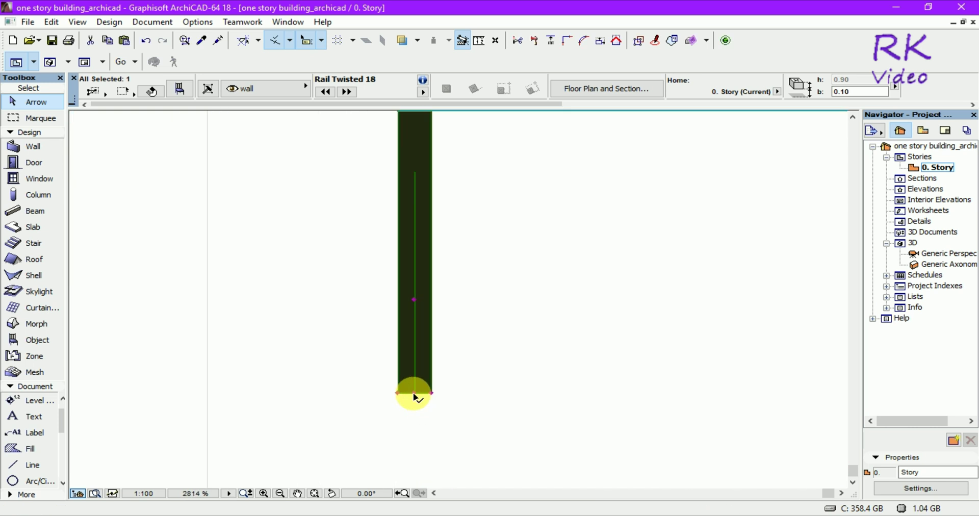
Step: Stretch the railing's bottom end to the wall corner, about 1.08 long, and deselect it
{"action": "left_click", "coordinate": [415, 397]}
{"action": "scroll", "coordinate": [411, 398], "scroll_direction": "down", "scroll_amount": 4}
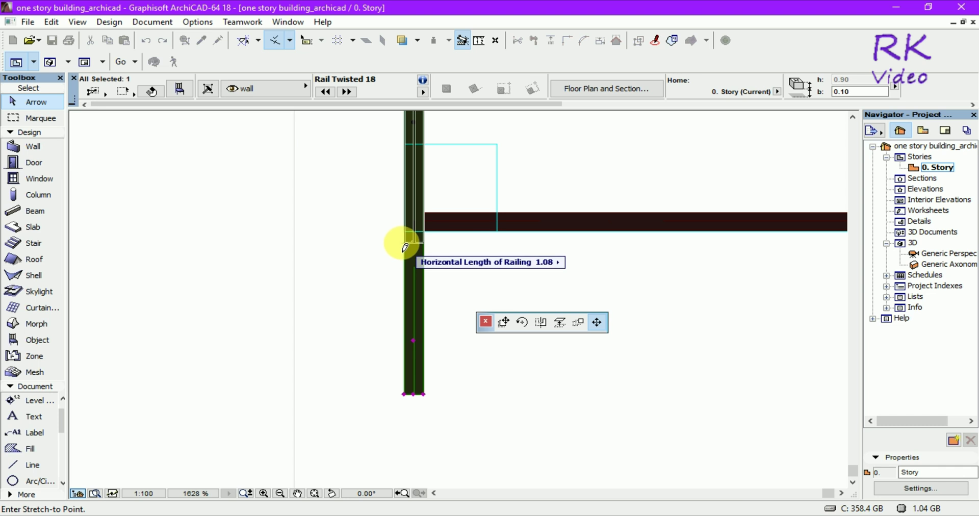
{"action": "scroll", "coordinate": [416, 236], "scroll_direction": "up", "scroll_amount": 4}
{"action": "scroll", "coordinate": [416, 236], "scroll_direction": "up", "scroll_amount": 5}
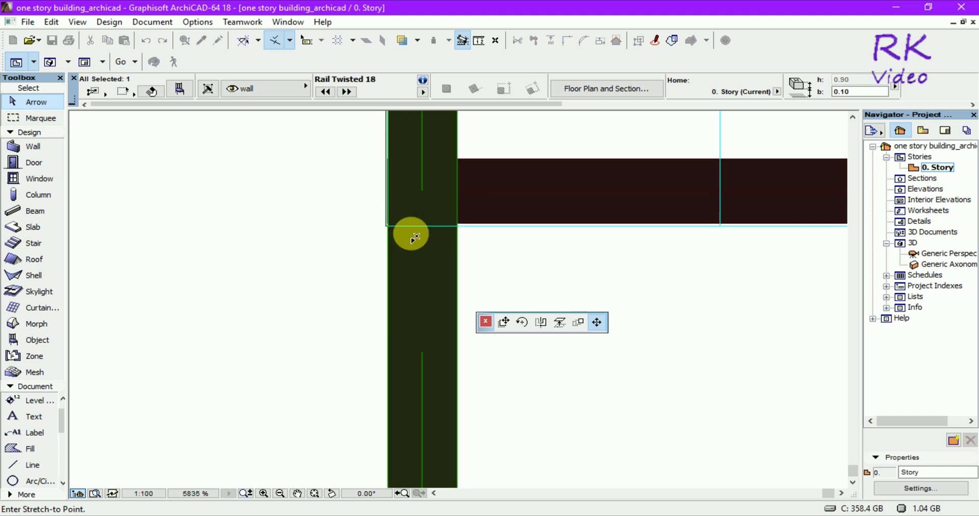
{"action": "left_click", "coordinate": [416, 232]}
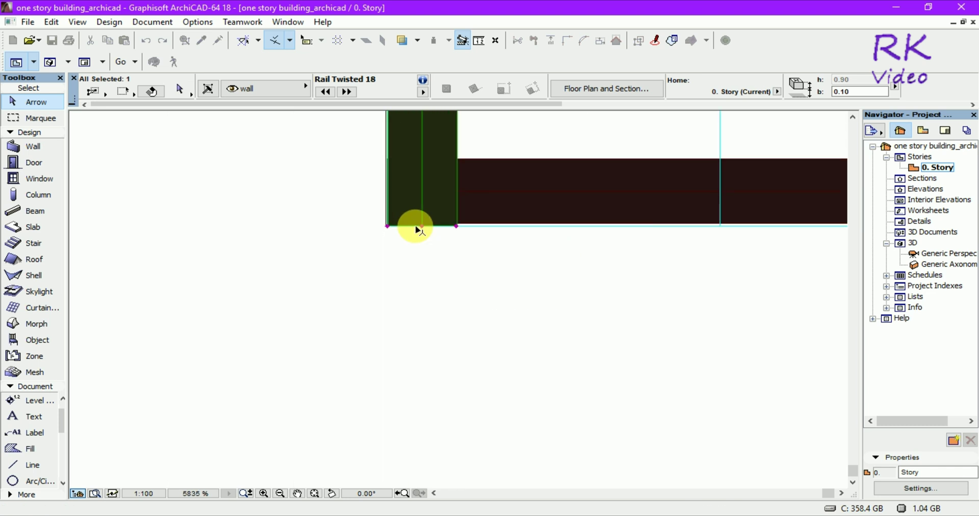
{"action": "left_click", "coordinate": [397, 254]}
{"action": "scroll", "coordinate": [429, 313], "scroll_direction": "down", "scroll_amount": 6}
{"action": "scroll", "coordinate": [429, 312], "scroll_direction": "down", "scroll_amount": 9}
{"action": "scroll", "coordinate": [448, 340], "scroll_direction": "down", "scroll_amount": 8}
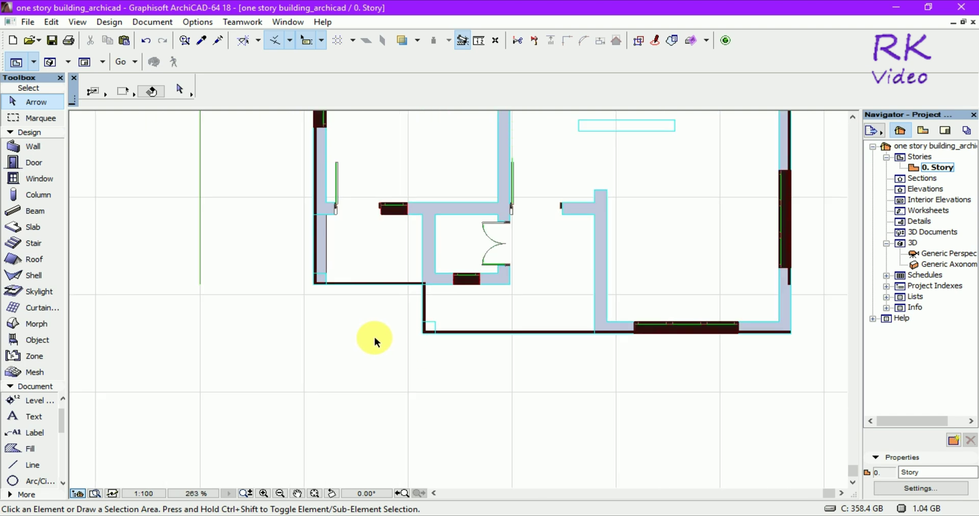
{"action": "scroll", "coordinate": [374, 337], "scroll_direction": "down", "scroll_amount": 2}
Step: Switch to 3D with F3, zoom to the entrance terraces and select the corner Rail Twisted 18 railing
{"action": "key", "text": "F3"}
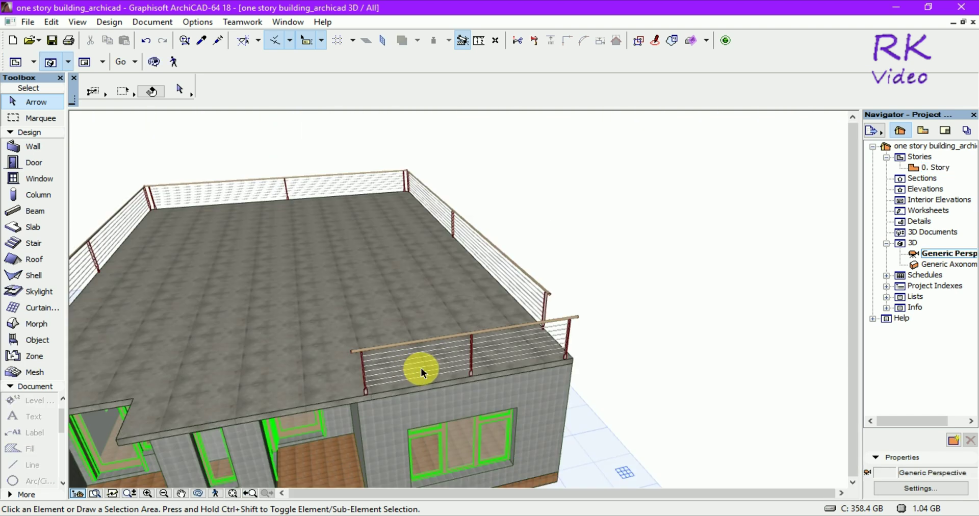
{"action": "scroll", "coordinate": [609, 321], "scroll_direction": "down", "scroll_amount": 2}
{"action": "scroll", "coordinate": [597, 296], "scroll_direction": "down", "scroll_amount": 2}
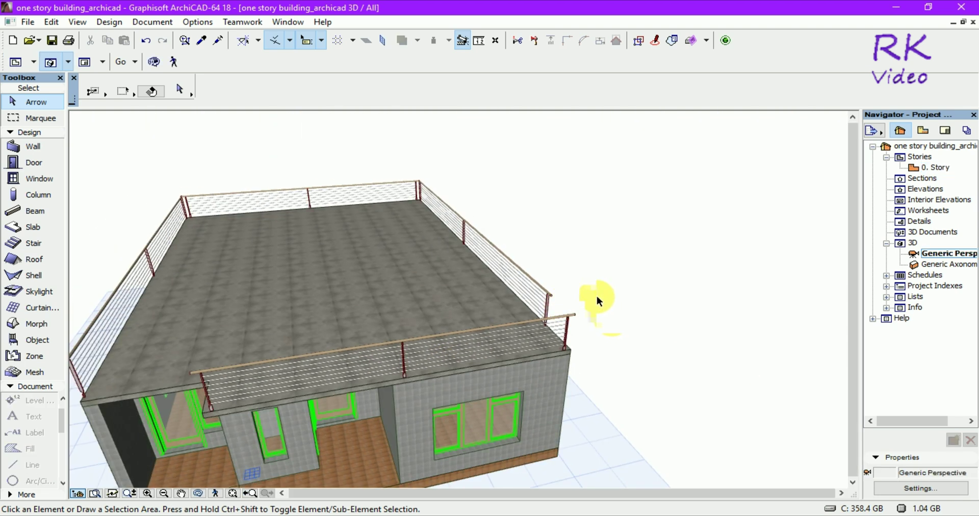
{"action": "scroll", "coordinate": [552, 250], "scroll_direction": "down", "scroll_amount": 3}
{"action": "scroll", "coordinate": [512, 239], "scroll_direction": "down", "scroll_amount": 2}
{"action": "scroll", "coordinate": [298, 425], "scroll_direction": "up", "scroll_amount": 1}
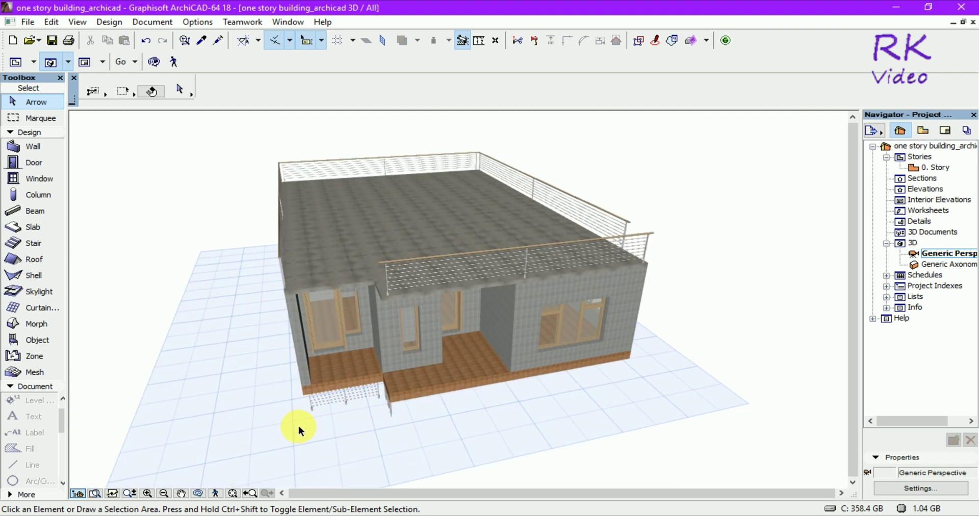
{"action": "scroll", "coordinate": [305, 420], "scroll_direction": "up", "scroll_amount": 2}
{"action": "scroll", "coordinate": [315, 417], "scroll_direction": "up", "scroll_amount": 3}
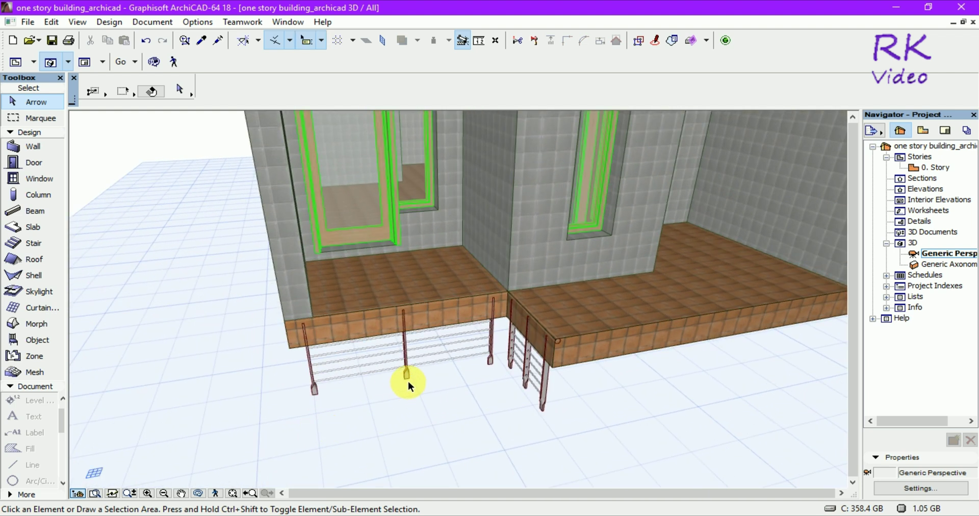
{"action": "scroll", "coordinate": [408, 374], "scroll_direction": "down", "scroll_amount": 1}
{"action": "scroll", "coordinate": [405, 364], "scroll_direction": "down", "scroll_amount": 2}
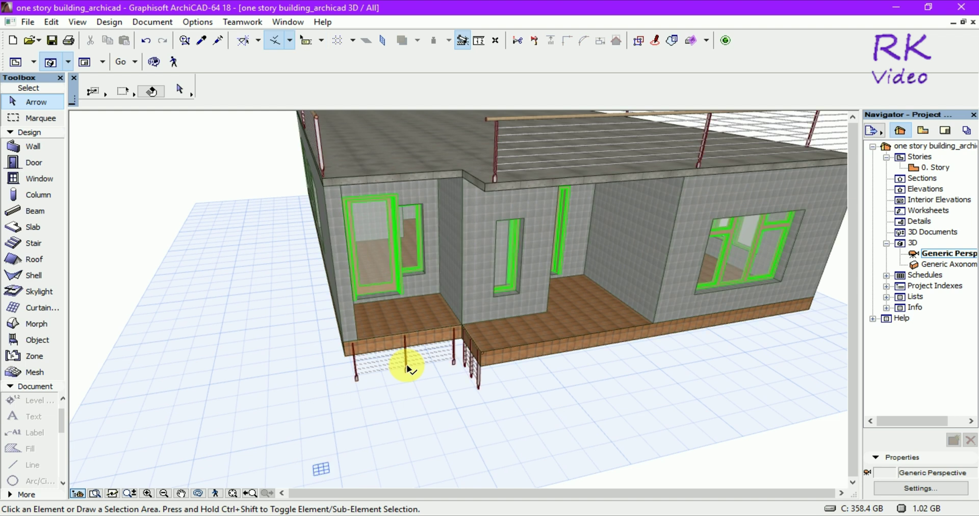
{"action": "left_click_drag", "start_coordinate": [406, 367], "coordinate": [375, 372]}
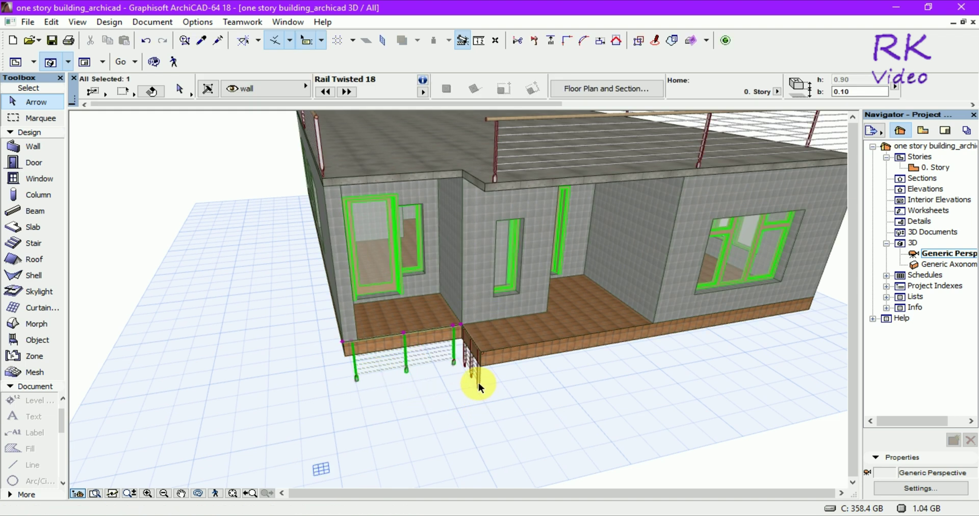
{"action": "scroll", "coordinate": [481, 377], "scroll_direction": "down", "scroll_amount": 2}
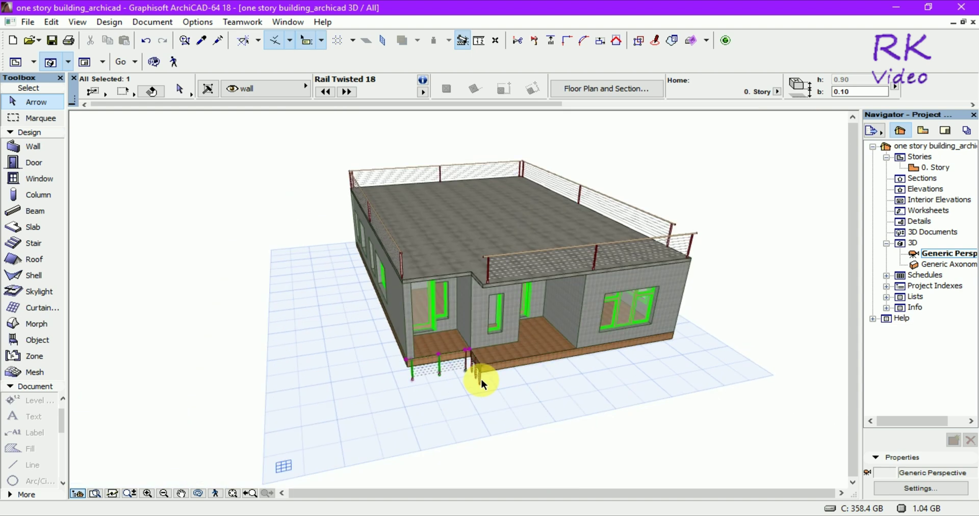
{"action": "scroll", "coordinate": [480, 378], "scroll_direction": "up", "scroll_amount": 3}
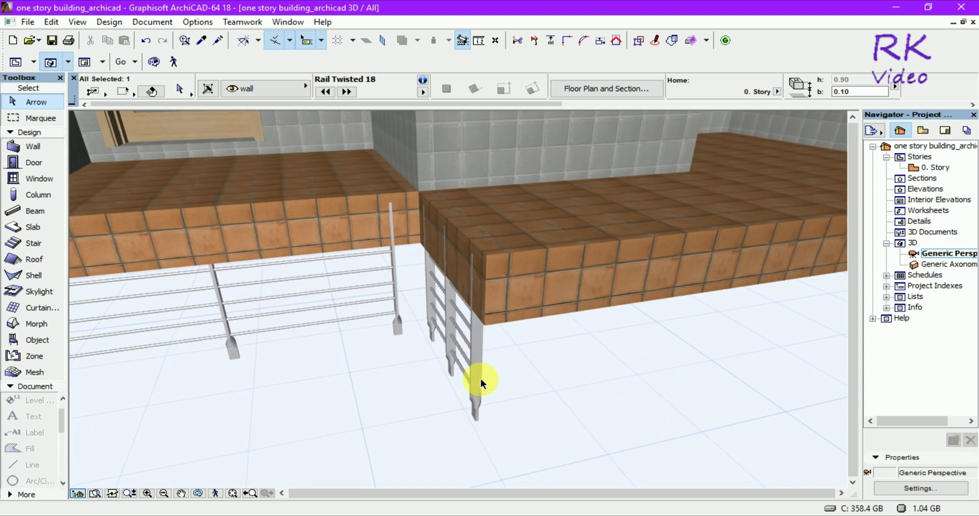
Step: Select both Rail Twisted railings at the entrance corner in the 3D view
{"action": "left_click", "coordinate": [471, 369]}
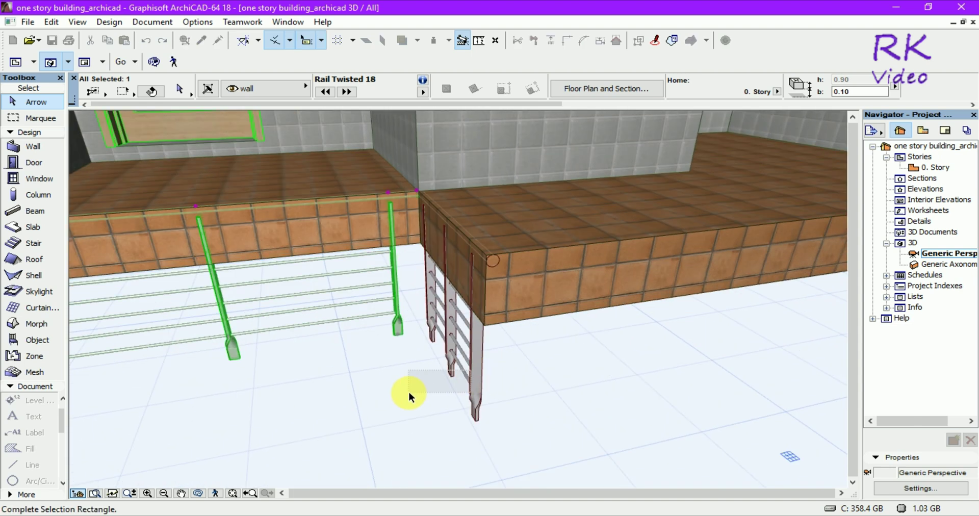
{"action": "left_click", "coordinate": [433, 431]}
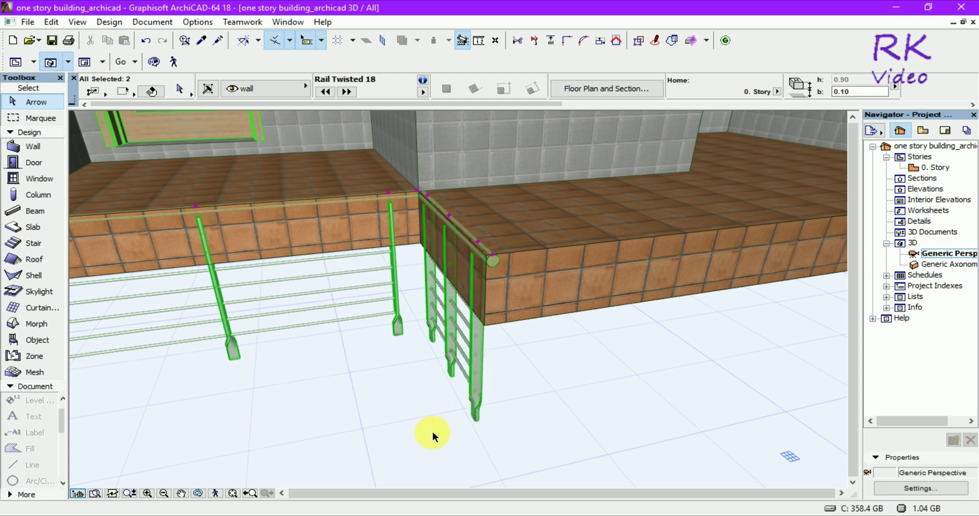
{"action": "scroll", "coordinate": [534, 376], "scroll_direction": "down", "scroll_amount": 2}
{"action": "scroll", "coordinate": [240, 388], "scroll_direction": "up", "scroll_amount": 3}
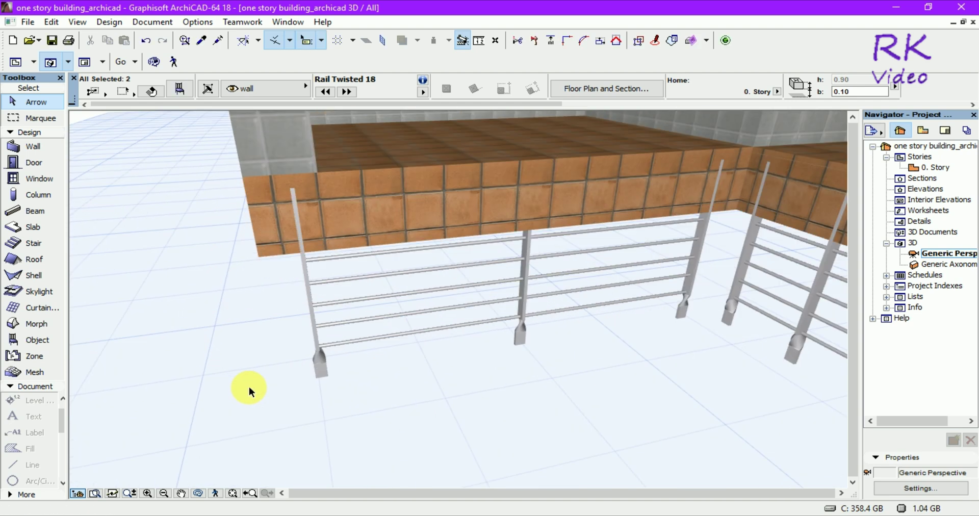
{"action": "scroll", "coordinate": [248, 388], "scroll_direction": "up", "scroll_amount": 2}
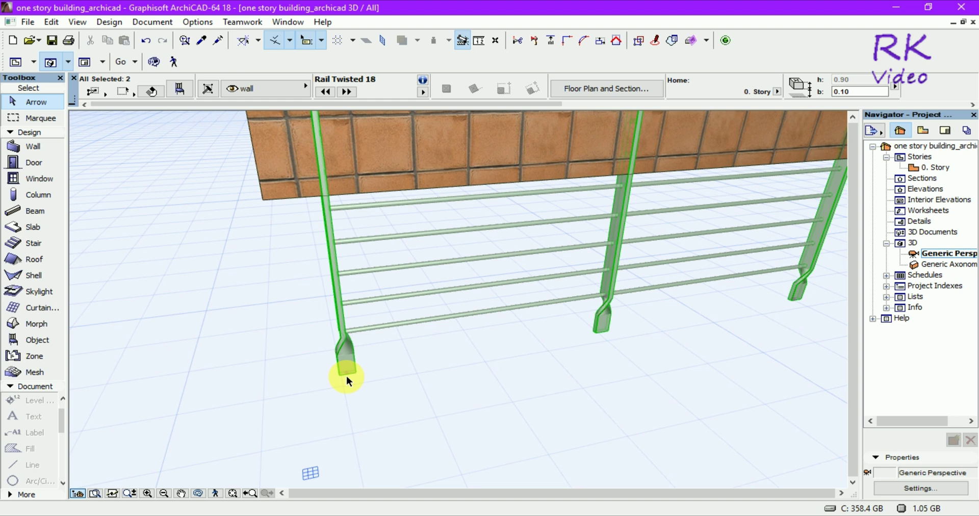
{"action": "scroll", "coordinate": [344, 417], "scroll_direction": "down", "scroll_amount": 3}
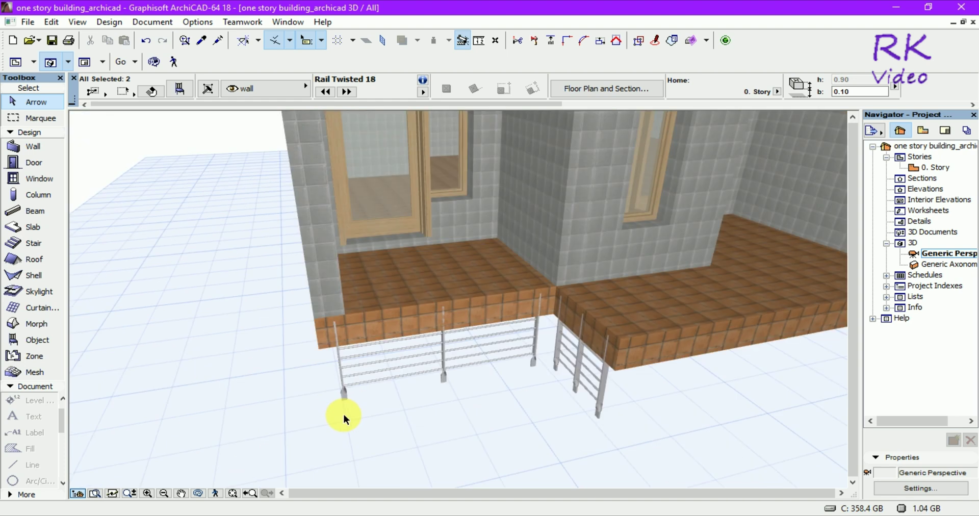
{"action": "scroll", "coordinate": [603, 427], "scroll_direction": "up", "scroll_amount": 3}
{"action": "scroll", "coordinate": [581, 412], "scroll_direction": "up", "scroll_amount": 2}
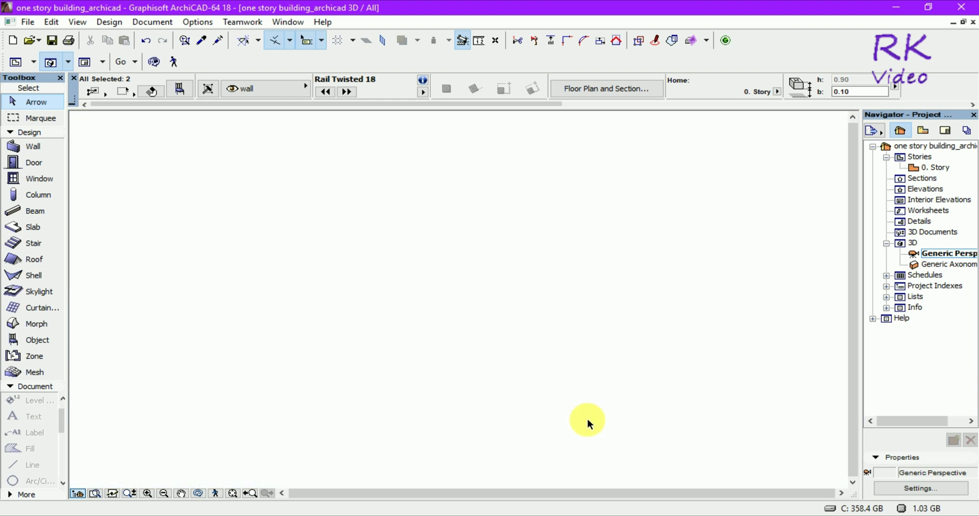
{"action": "scroll", "coordinate": [587, 420], "scroll_direction": "down", "scroll_amount": 3}
{"action": "scroll", "coordinate": [589, 423], "scroll_direction": "up", "scroll_amount": 2}
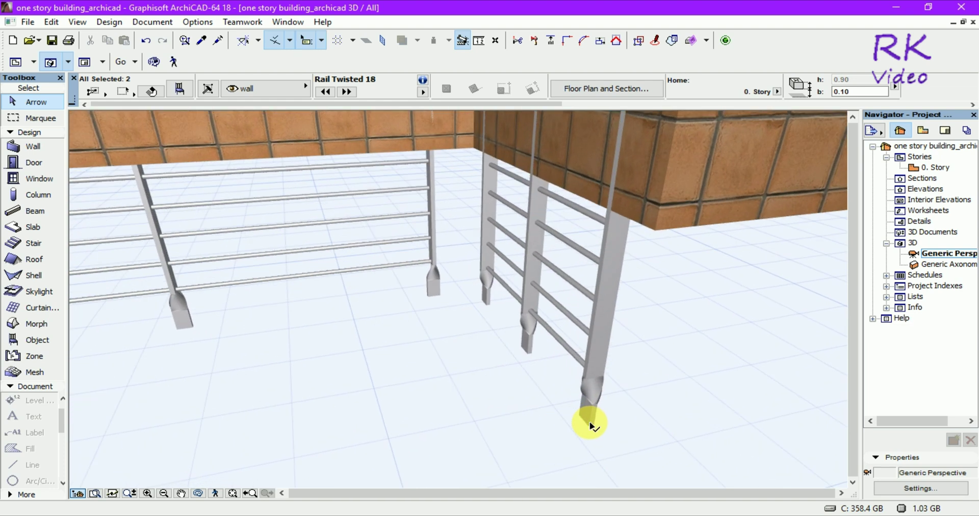
{"action": "scroll", "coordinate": [591, 425], "scroll_direction": "up", "scroll_amount": 1}
{"action": "scroll", "coordinate": [590, 426], "scroll_direction": "up", "scroll_amount": 2}
{"action": "scroll", "coordinate": [587, 423], "scroll_direction": "up", "scroll_amount": 1}
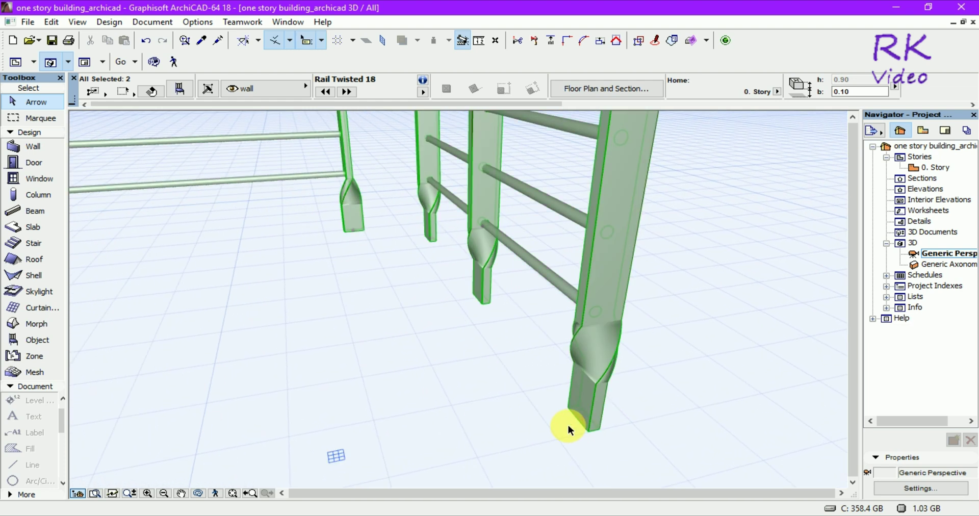
Step: Pick a railing end point to begin stretching the selected entrance railings
{"action": "left_click", "coordinate": [585, 423]}
{"action": "scroll", "coordinate": [497, 457], "scroll_direction": "down", "scroll_amount": 3}
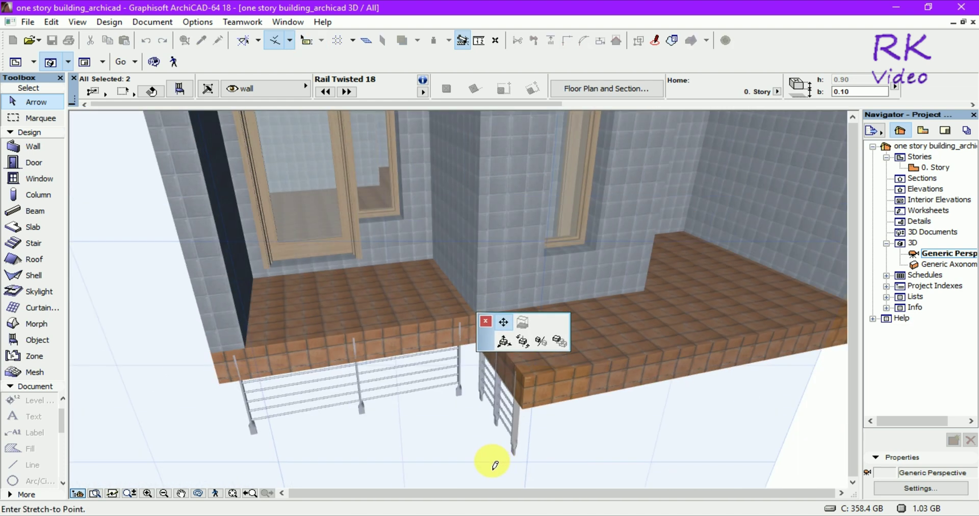
{"action": "scroll", "coordinate": [494, 463], "scroll_direction": "down", "scroll_amount": 1}
{"action": "scroll", "coordinate": [494, 464], "scroll_direction": "down", "scroll_amount": 1}
{"action": "scroll", "coordinate": [519, 250], "scroll_direction": "up", "scroll_amount": 1}
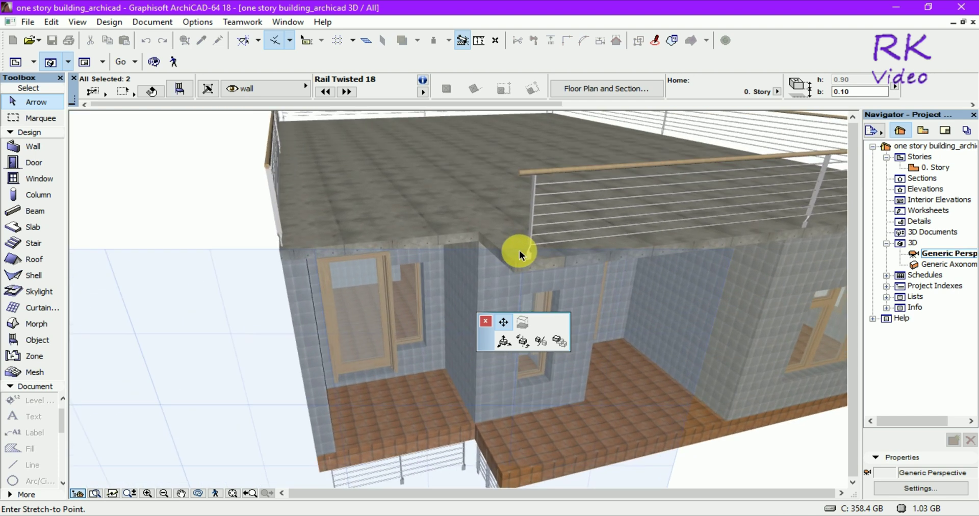
{"action": "scroll", "coordinate": [518, 250], "scroll_direction": "up", "scroll_amount": 1}
{"action": "scroll", "coordinate": [516, 260], "scroll_direction": "up", "scroll_amount": 1}
{"action": "scroll", "coordinate": [516, 274], "scroll_direction": "up", "scroll_amount": 1}
{"action": "scroll", "coordinate": [510, 271], "scroll_direction": "up", "scroll_amount": 1}
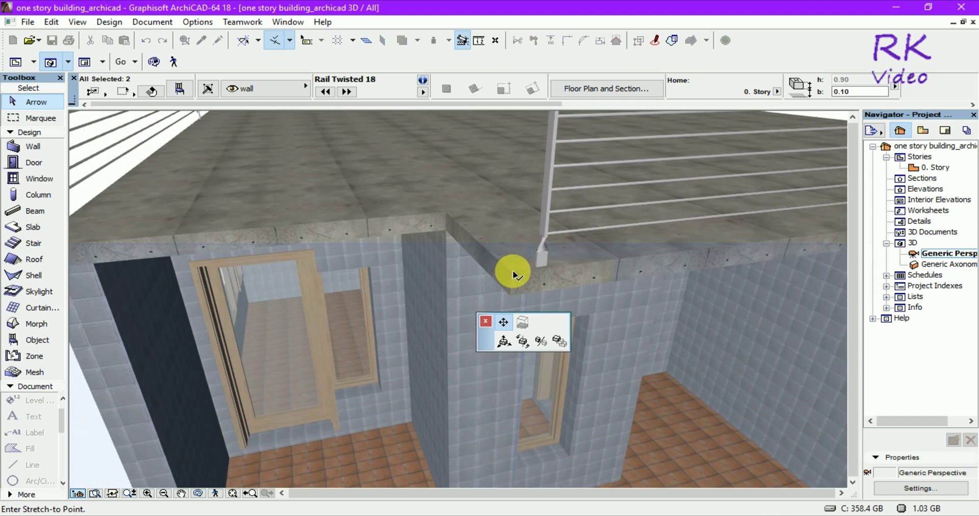
{"action": "scroll", "coordinate": [530, 189], "scroll_direction": "down", "scroll_amount": 1}
{"action": "scroll", "coordinate": [499, 164], "scroll_direction": "down", "scroll_amount": 1}
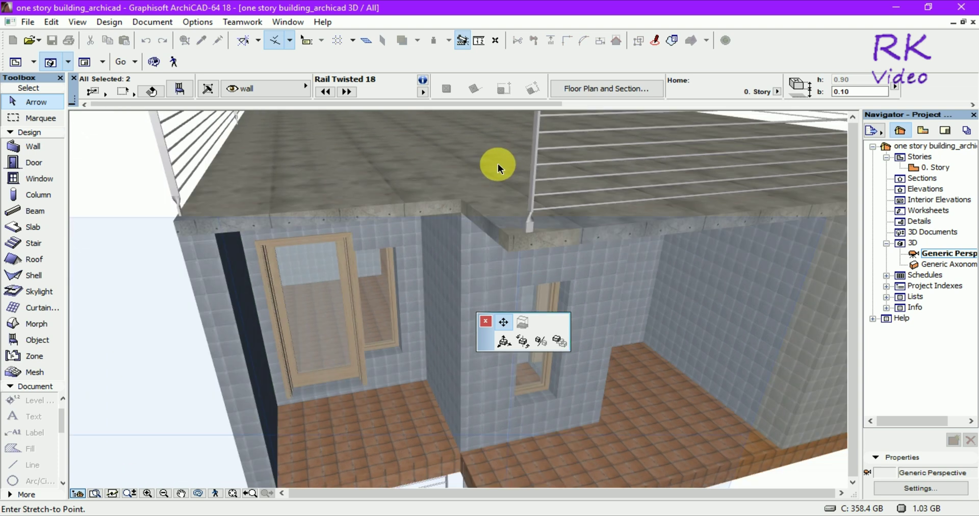
{"action": "scroll", "coordinate": [502, 165], "scroll_direction": "down", "scroll_amount": 1}
{"action": "scroll", "coordinate": [507, 168], "scroll_direction": "down", "scroll_amount": 1}
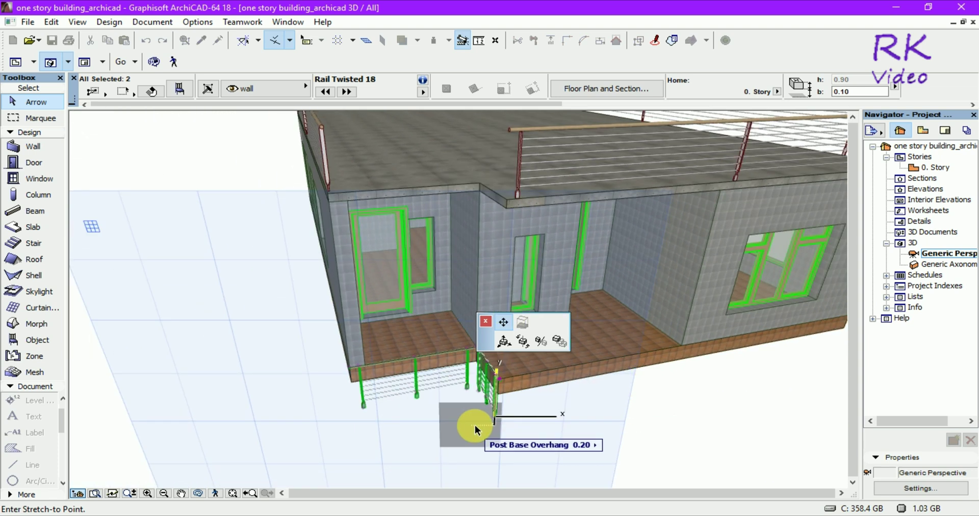
Step: Cancel the stretch and move both entrance railings 3.92 up onto the roof edge at the stepped corner
{"action": "left_click", "coordinate": [528, 426]}
{"action": "key", "text": "ctrl+d"}
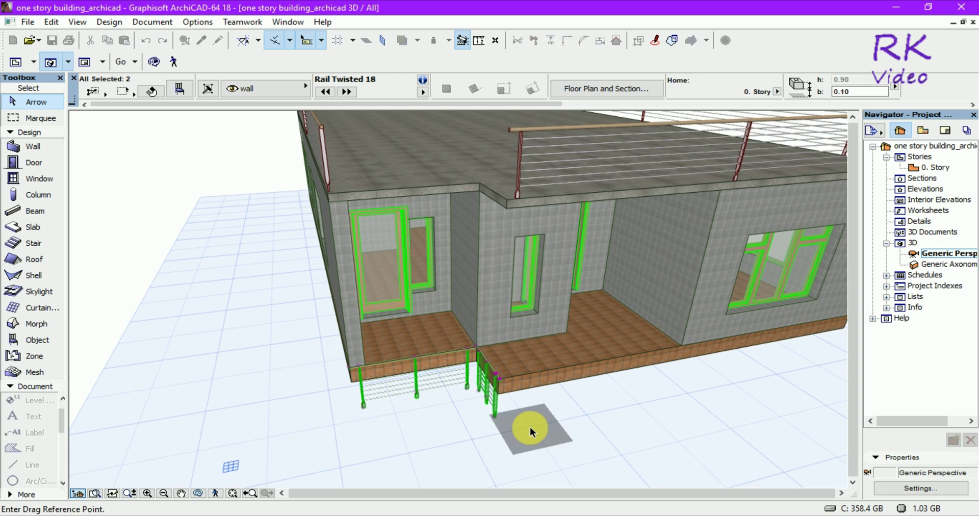
{"action": "scroll", "coordinate": [494, 421], "scroll_direction": "up", "scroll_amount": 3}
{"action": "scroll", "coordinate": [496, 405], "scroll_direction": "up", "scroll_amount": 3}
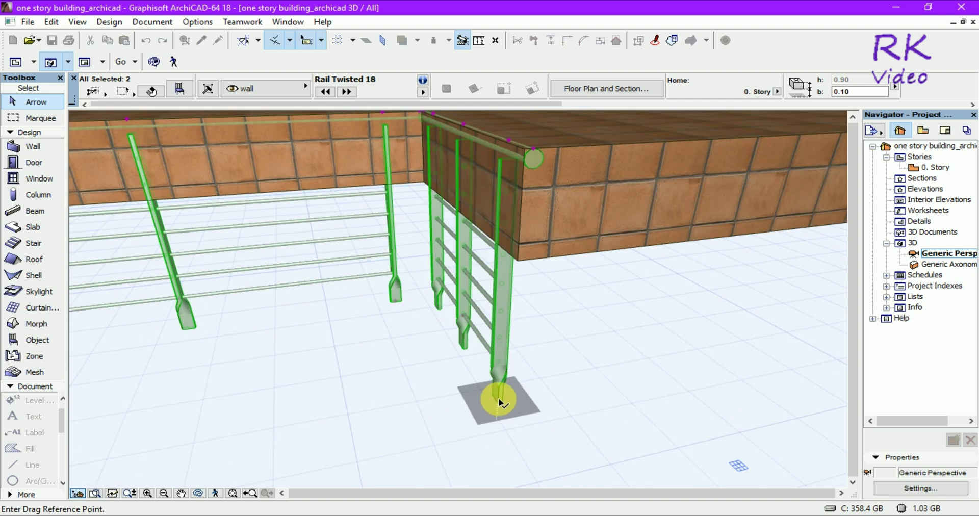
{"action": "left_click", "coordinate": [499, 395]}
{"action": "scroll", "coordinate": [525, 329], "scroll_direction": "down", "scroll_amount": 2}
{"action": "scroll", "coordinate": [405, 448], "scroll_direction": "down", "scroll_amount": 5}
{"action": "scroll", "coordinate": [405, 449], "scroll_direction": "up", "scroll_amount": 2}
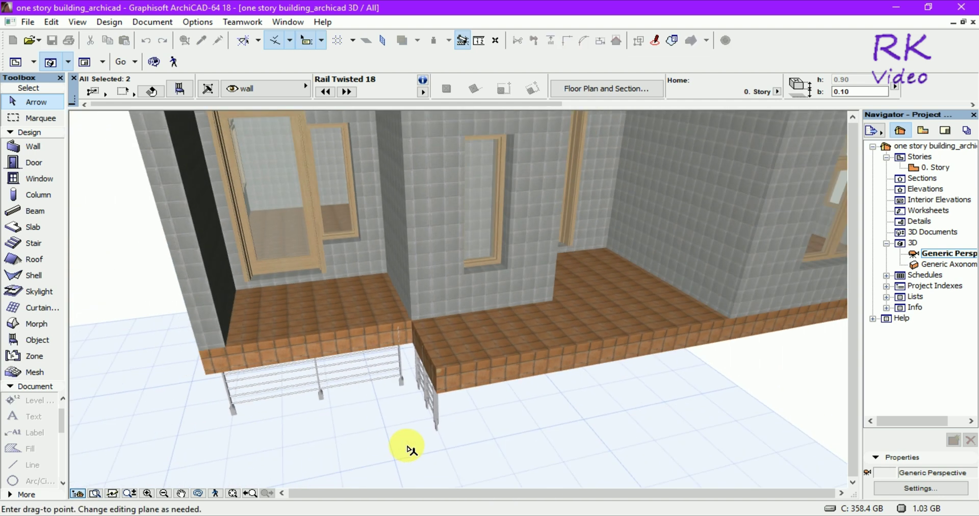
{"action": "scroll", "coordinate": [410, 449], "scroll_direction": "up", "scroll_amount": 2}
{"action": "scroll", "coordinate": [415, 201], "scroll_direction": "up", "scroll_amount": 2}
{"action": "scroll", "coordinate": [415, 201], "scroll_direction": "up", "scroll_amount": 2}
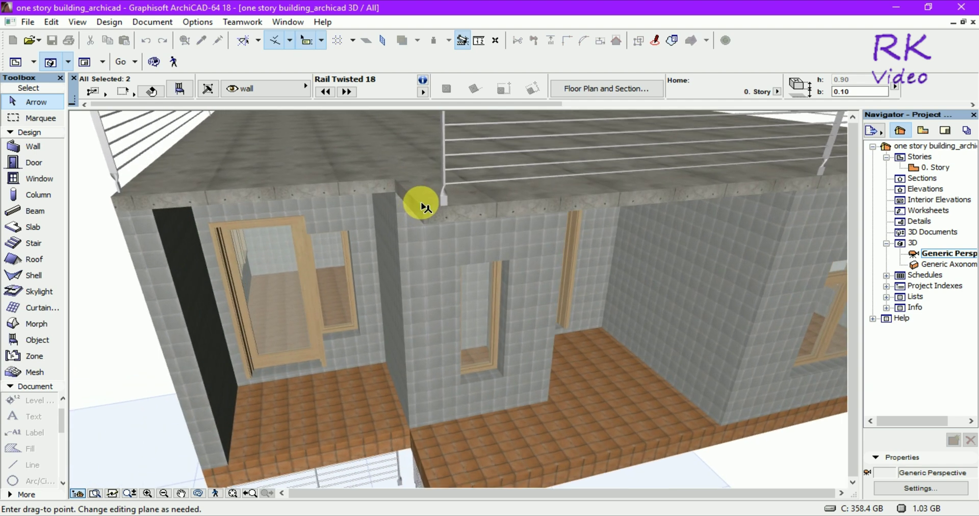
{"action": "scroll", "coordinate": [433, 211], "scroll_direction": "up", "scroll_amount": 2}
{"action": "scroll", "coordinate": [420, 219], "scroll_direction": "up", "scroll_amount": 3}
{"action": "scroll", "coordinate": [400, 234], "scroll_direction": "down", "scroll_amount": 3}
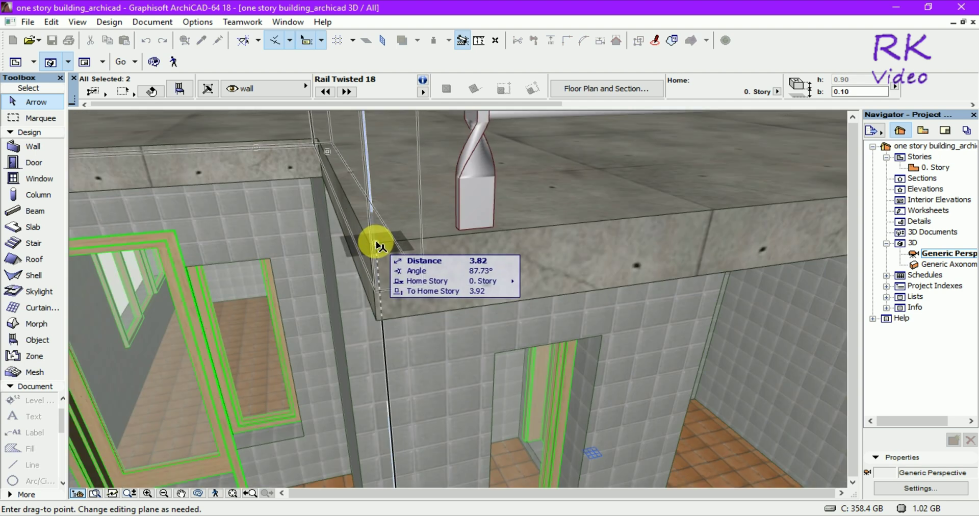
{"action": "scroll", "coordinate": [377, 248], "scroll_direction": "up", "scroll_amount": 1}
{"action": "scroll", "coordinate": [382, 248], "scroll_direction": "down", "scroll_amount": 1}
{"action": "scroll", "coordinate": [446, 247], "scroll_direction": "down", "scroll_amount": 2}
{"action": "scroll", "coordinate": [494, 262], "scroll_direction": "down", "scroll_amount": 3}
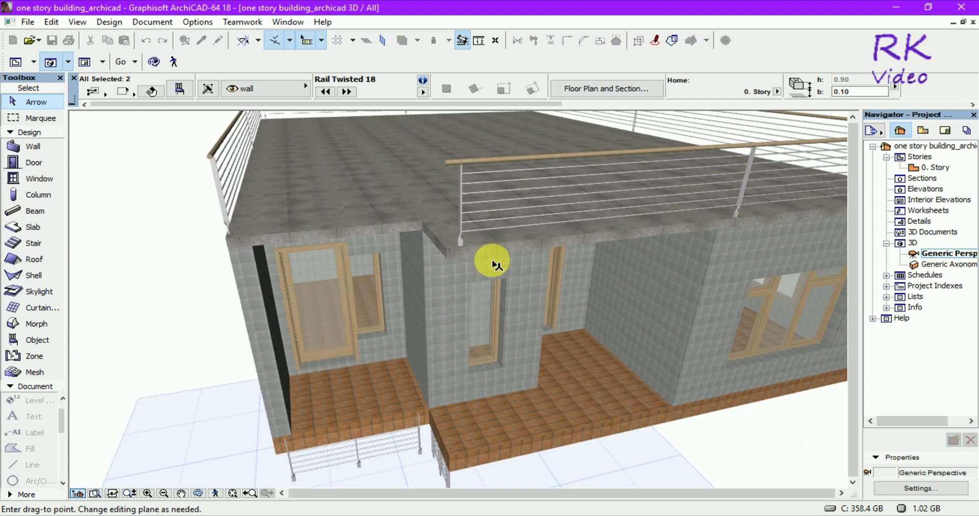
{"action": "scroll", "coordinate": [448, 339], "scroll_direction": "up", "scroll_amount": 1}
{"action": "scroll", "coordinate": [668, 356], "scroll_direction": "up", "scroll_amount": 3}
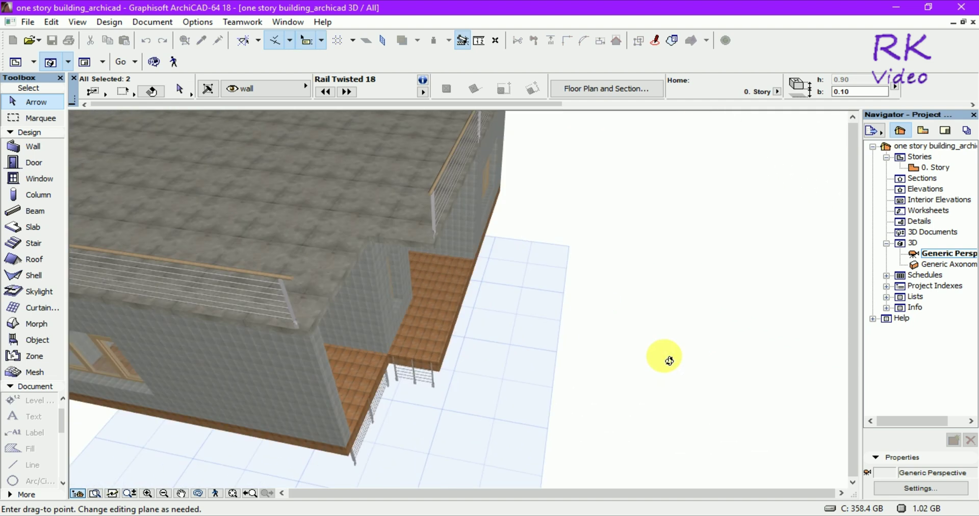
{"action": "scroll", "coordinate": [383, 236], "scroll_direction": "down", "scroll_amount": 2}
{"action": "scroll", "coordinate": [393, 236], "scroll_direction": "up", "scroll_amount": 2}
{"action": "scroll", "coordinate": [415, 241], "scroll_direction": "up", "scroll_amount": 2}
{"action": "scroll", "coordinate": [439, 243], "scroll_direction": "up", "scroll_amount": 1}
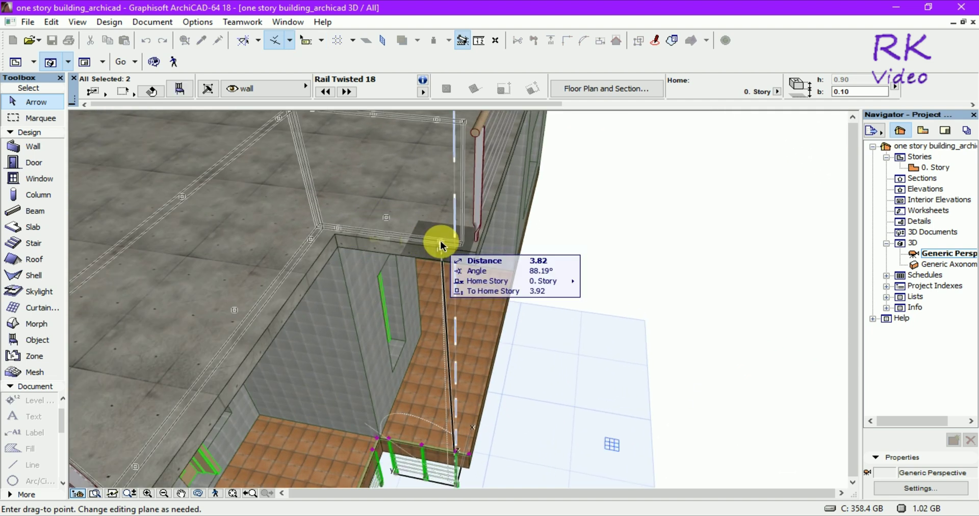
{"action": "scroll", "coordinate": [443, 242], "scroll_direction": "up", "scroll_amount": 2}
{"action": "scroll", "coordinate": [442, 240], "scroll_direction": "up", "scroll_amount": 1}
{"action": "scroll", "coordinate": [443, 240], "scroll_direction": "up", "scroll_amount": 1}
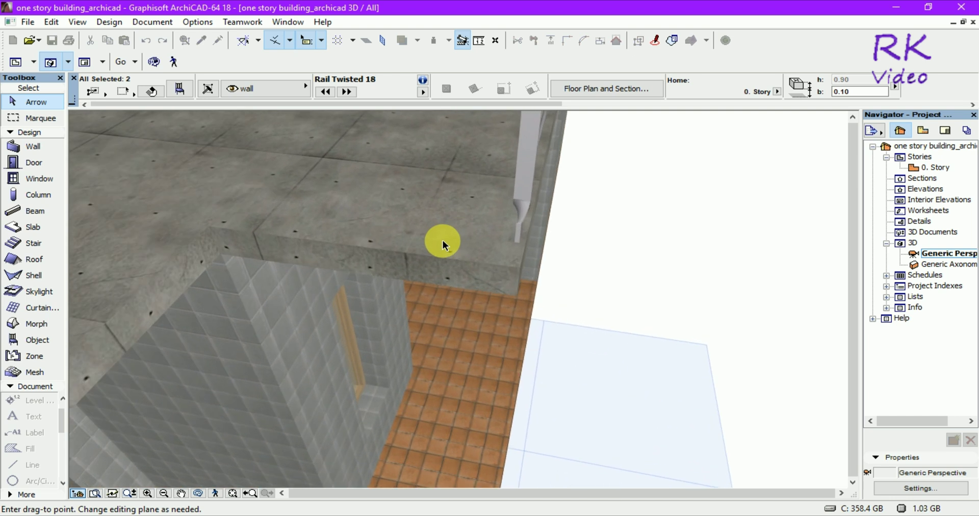
{"action": "scroll", "coordinate": [459, 250], "scroll_direction": "up", "scroll_amount": 1}
{"action": "scroll", "coordinate": [470, 254], "scroll_direction": "up", "scroll_amount": 1}
{"action": "left_click", "coordinate": [472, 259]}
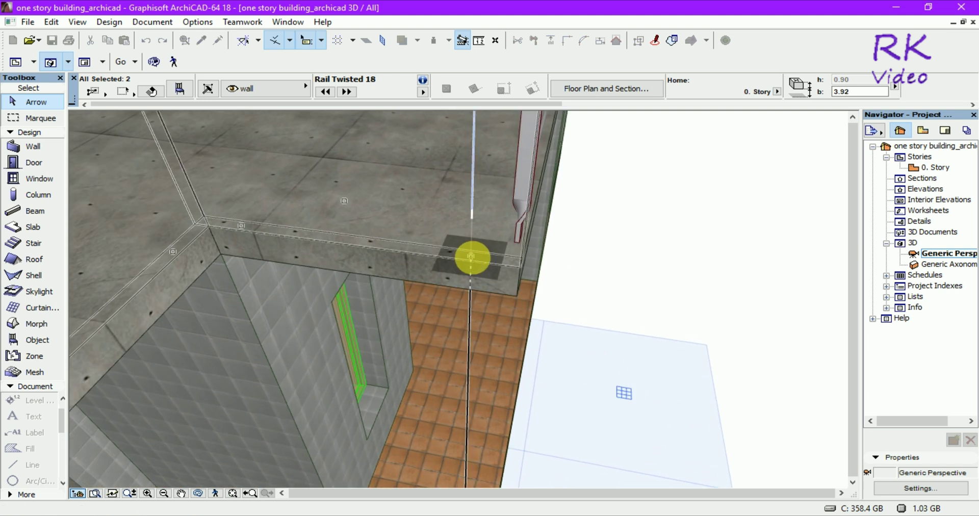
{"action": "scroll", "coordinate": [445, 258], "scroll_direction": "down", "scroll_amount": 3}
{"action": "scroll", "coordinate": [445, 258], "scroll_direction": "down", "scroll_amount": 2}
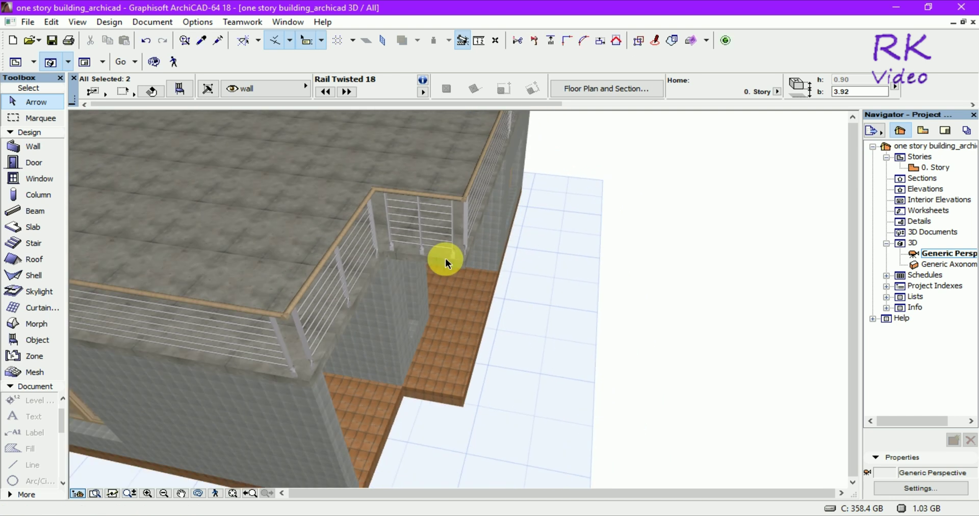
Step: Deselect the railings and orbit the 3D view from the stair side to a near-front view
{"action": "left_click", "coordinate": [632, 268]}
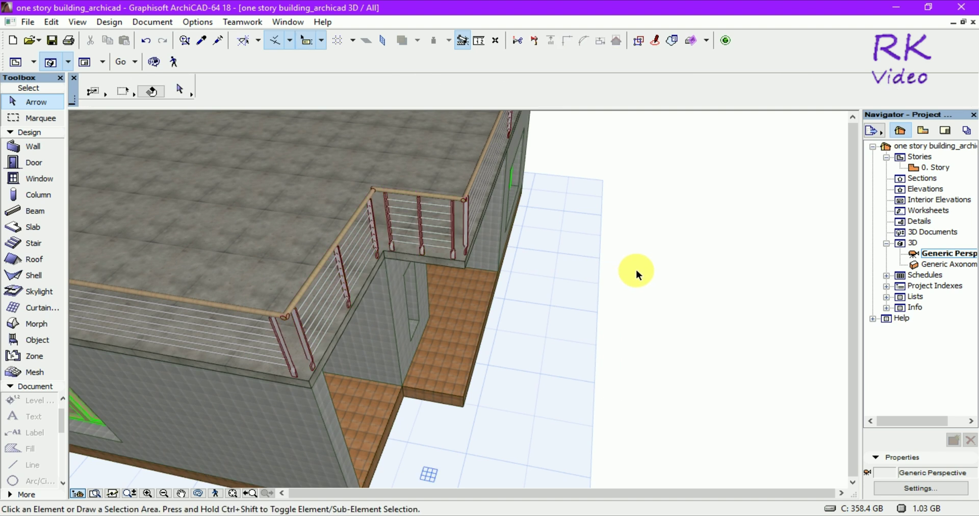
{"action": "scroll", "coordinate": [428, 324], "scroll_direction": "down", "scroll_amount": 3}
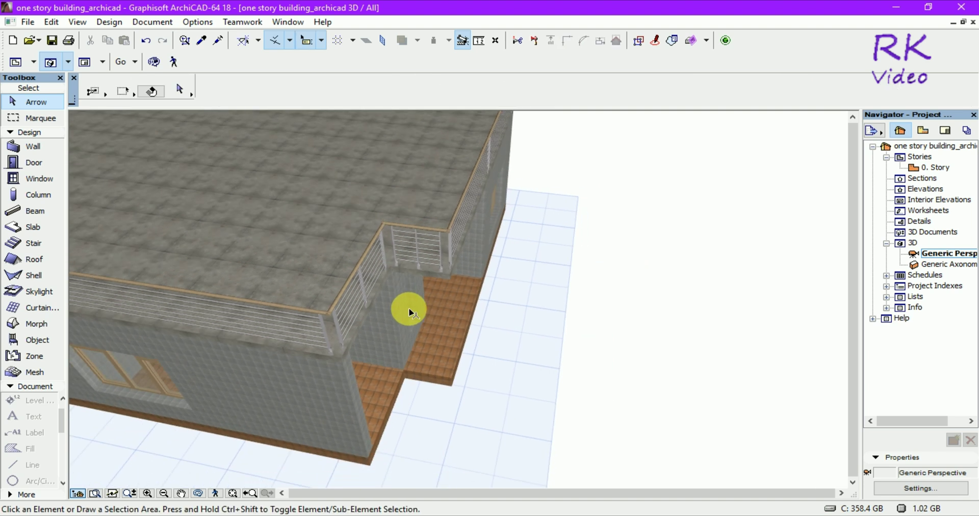
{"action": "scroll", "coordinate": [407, 305], "scroll_direction": "down", "scroll_amount": 2}
{"action": "scroll", "coordinate": [489, 321], "scroll_direction": "down", "scroll_amount": 1}
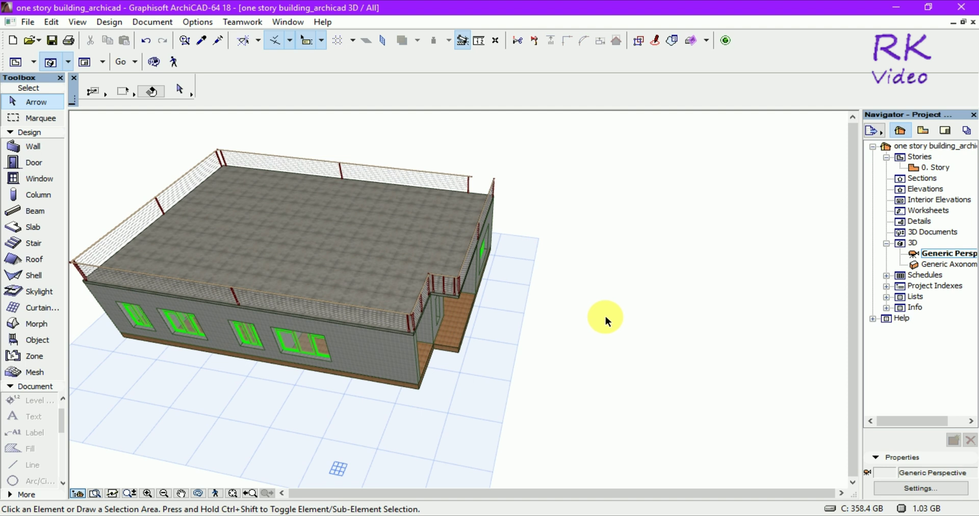
{"action": "mouse_move", "coordinate": [604, 314]}
{"action": "middle_mouse_down", "text": "shift"}
{"action": "mouse_move", "coordinate": [297, 337]}
{"action": "mouse_move", "coordinate": [538, 329]}
{"action": "middle_mouse_up", "text": "shift"}
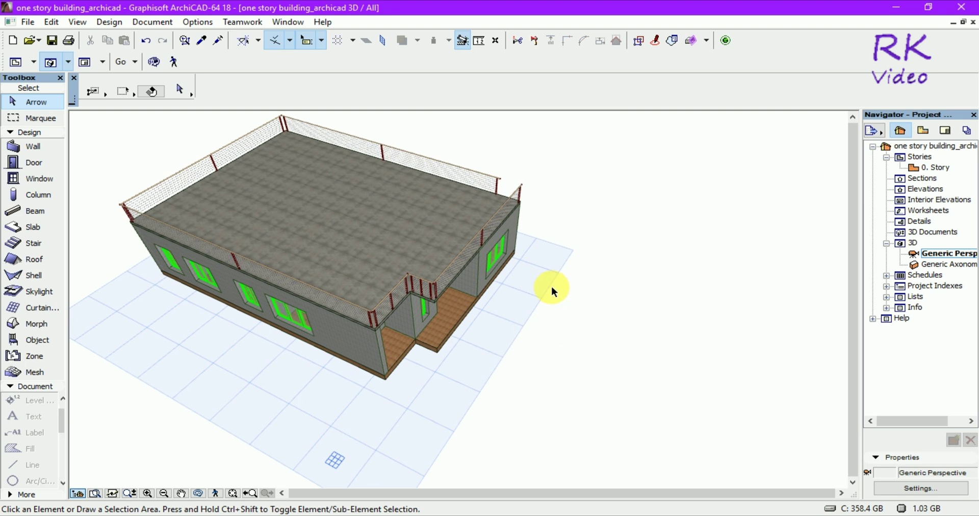
{"action": "middle_click_drag", "start_coordinate": [552, 288], "coordinate": [539, 304], "text": "shift"}
{"action": "mouse_move", "coordinate": [610, 367]}
{"action": "middle_mouse_down", "text": "shift"}
{"action": "mouse_move", "coordinate": [297, 322]}
{"action": "mouse_move", "coordinate": [262, 346]}
{"action": "mouse_move", "coordinate": [297, 362]}
{"action": "middle_mouse_up", "text": "shift"}
Step: Drag the side-edge railing 0.91 from its end post base to the roof corner
{"action": "left_click", "coordinate": [360, 365]}
{"action": "scroll", "coordinate": [359, 412], "scroll_direction": "up", "scroll_amount": 5}
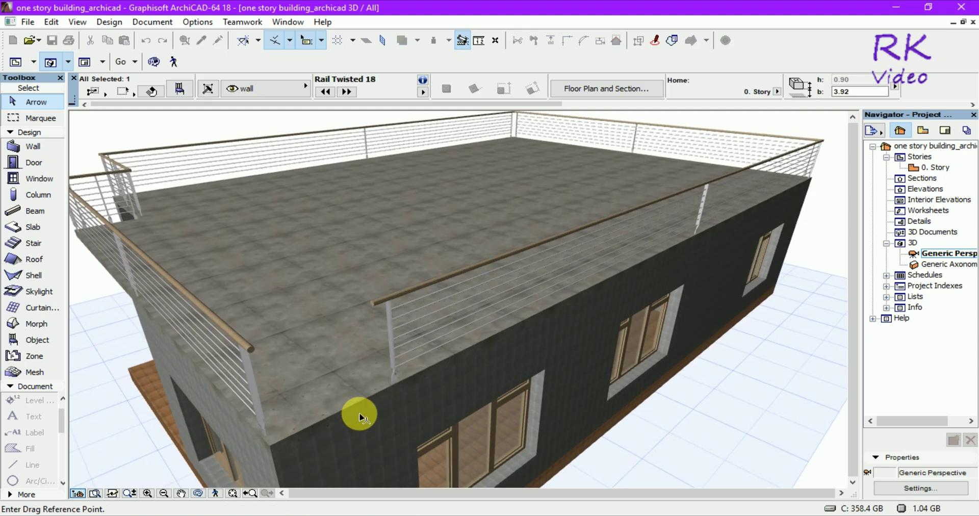
{"action": "scroll", "coordinate": [270, 452], "scroll_direction": "up", "scroll_amount": 2}
{"action": "scroll", "coordinate": [282, 452], "scroll_direction": "up", "scroll_amount": 2}
{"action": "scroll", "coordinate": [281, 452], "scroll_direction": "up", "scroll_amount": 2}
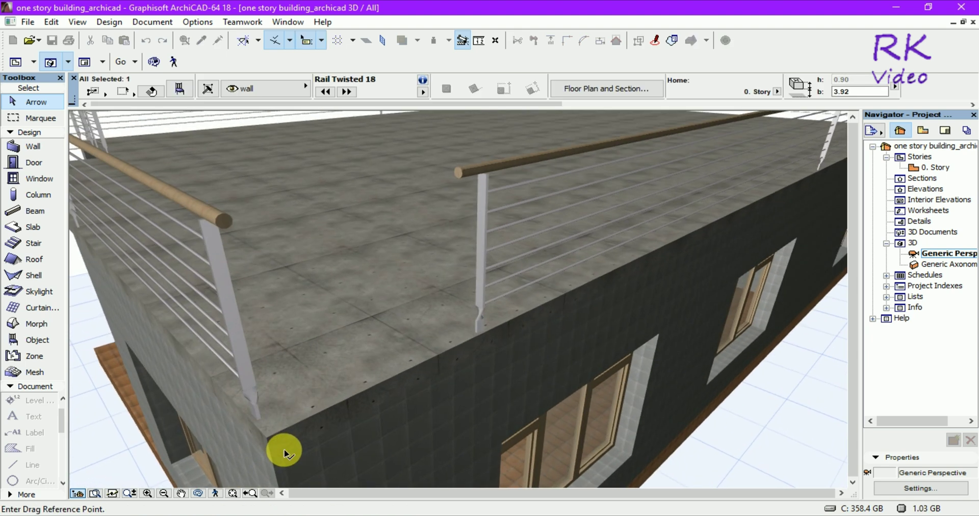
{"action": "scroll", "coordinate": [284, 450], "scroll_direction": "up", "scroll_amount": 2}
{"action": "scroll", "coordinate": [284, 449], "scroll_direction": "up", "scroll_amount": 2}
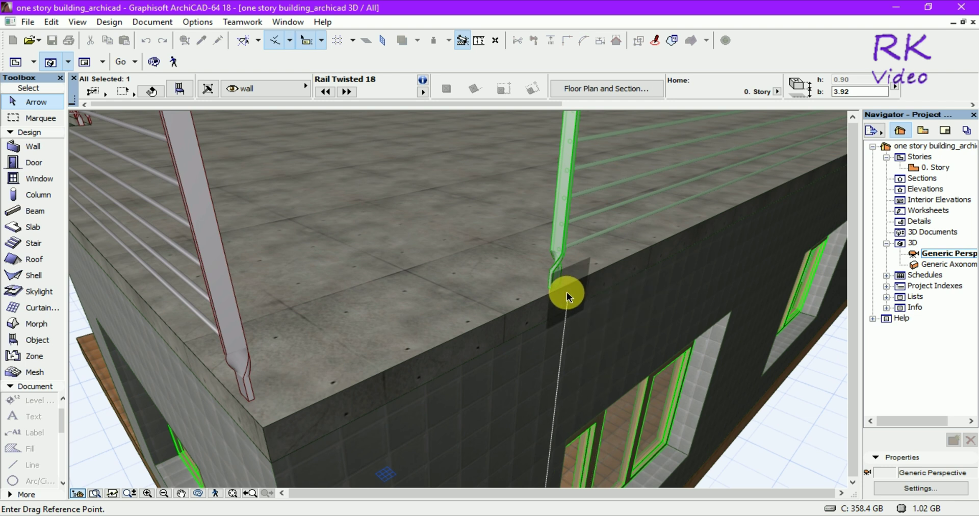
{"action": "left_click", "coordinate": [554, 288]}
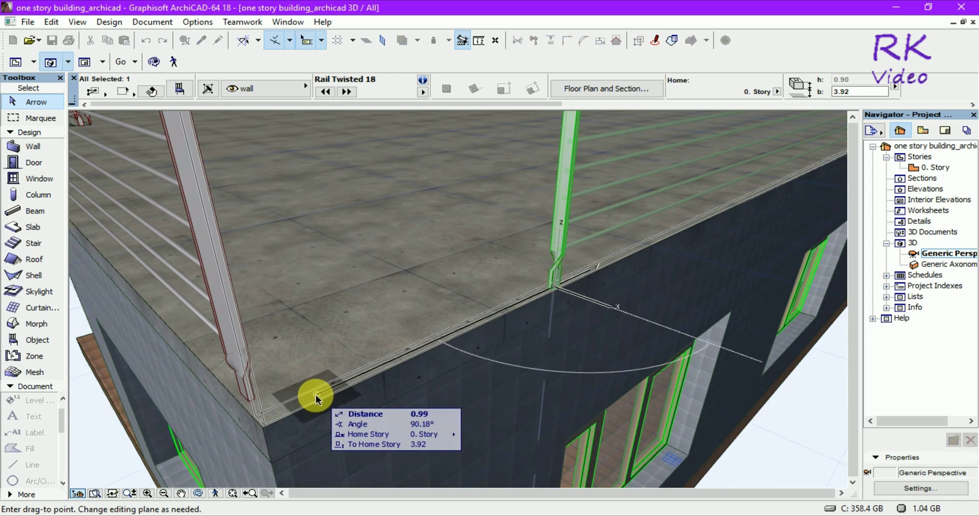
{"action": "left_click", "coordinate": [316, 396]}
{"action": "scroll", "coordinate": [314, 442], "scroll_direction": "up", "scroll_amount": 2}
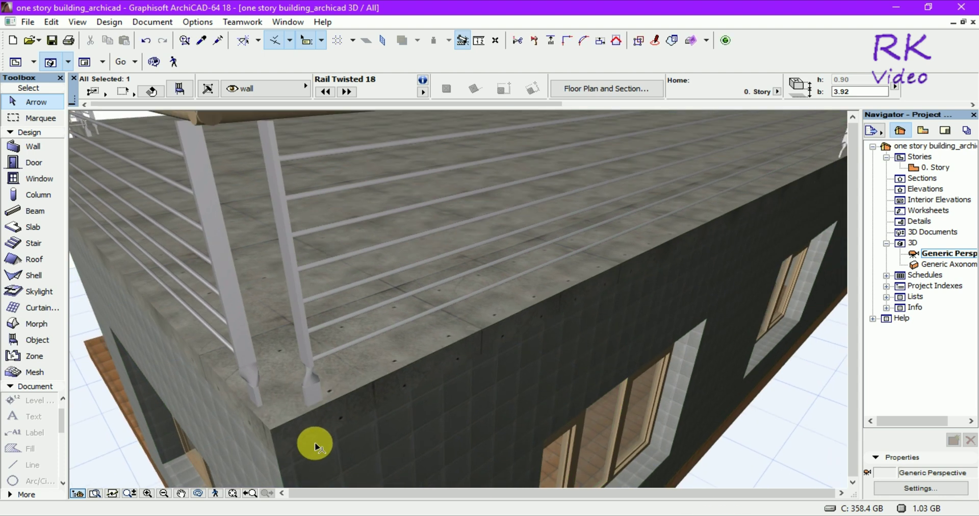
{"action": "scroll", "coordinate": [314, 442], "scroll_direction": "down", "scroll_amount": 5}
Step: Deselect the moved side railing
{"action": "key", "text": "Escape"}
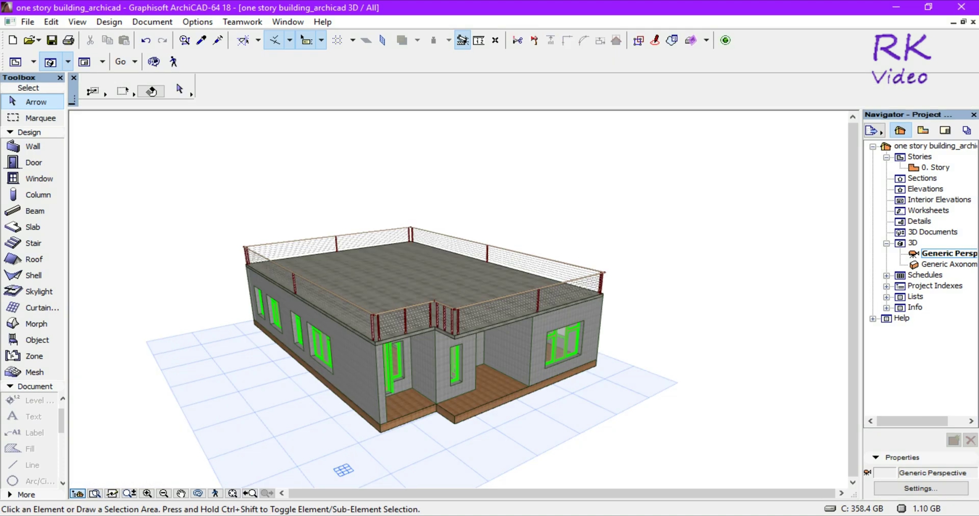